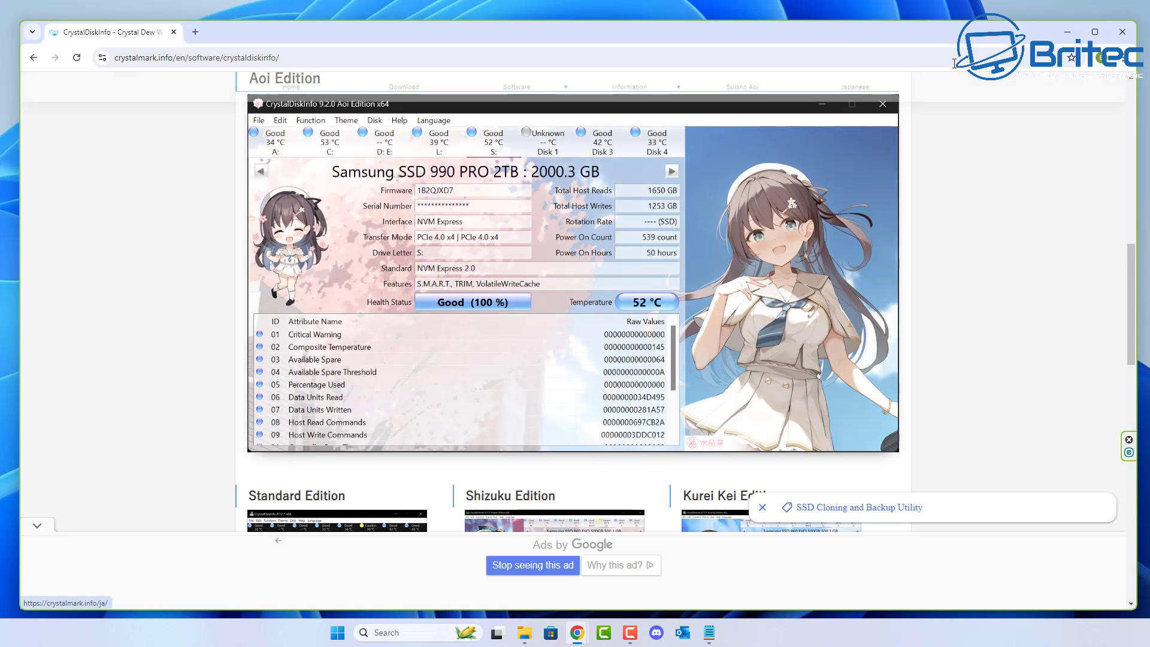
Switch to CrystalDiskInfo and compare the health status, temperature and S.M.A.R.T. attributes of the C: and D: drives.
{"action": "left_click", "coordinate": [1069, 36]}
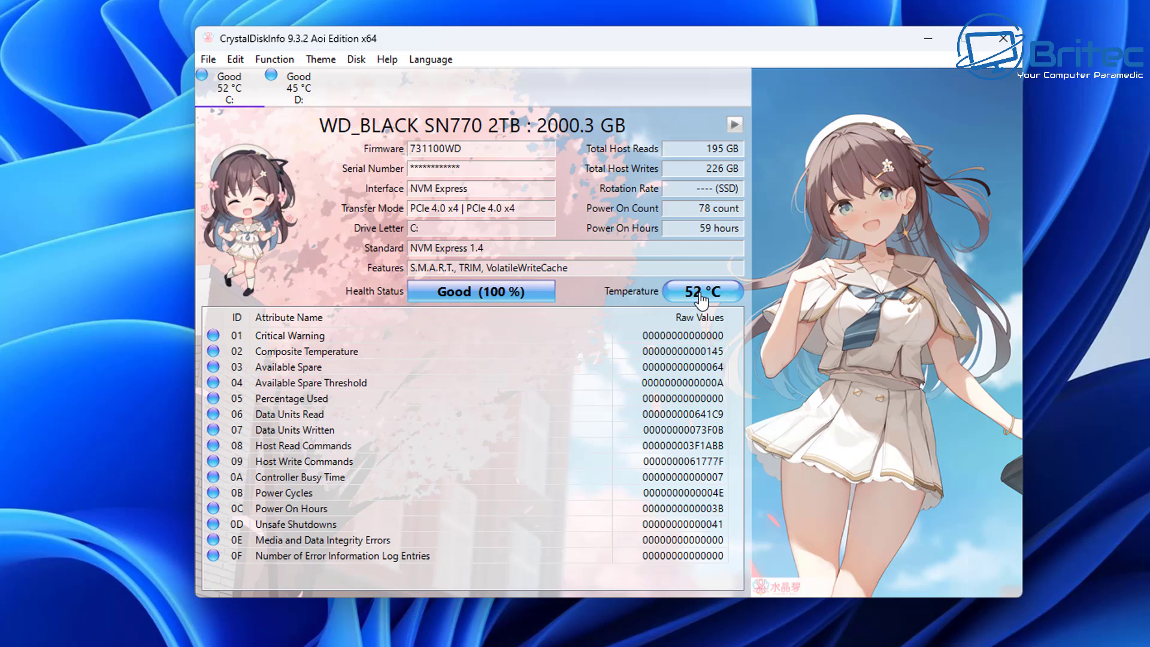
{"action": "left_click", "coordinate": [300, 95]}
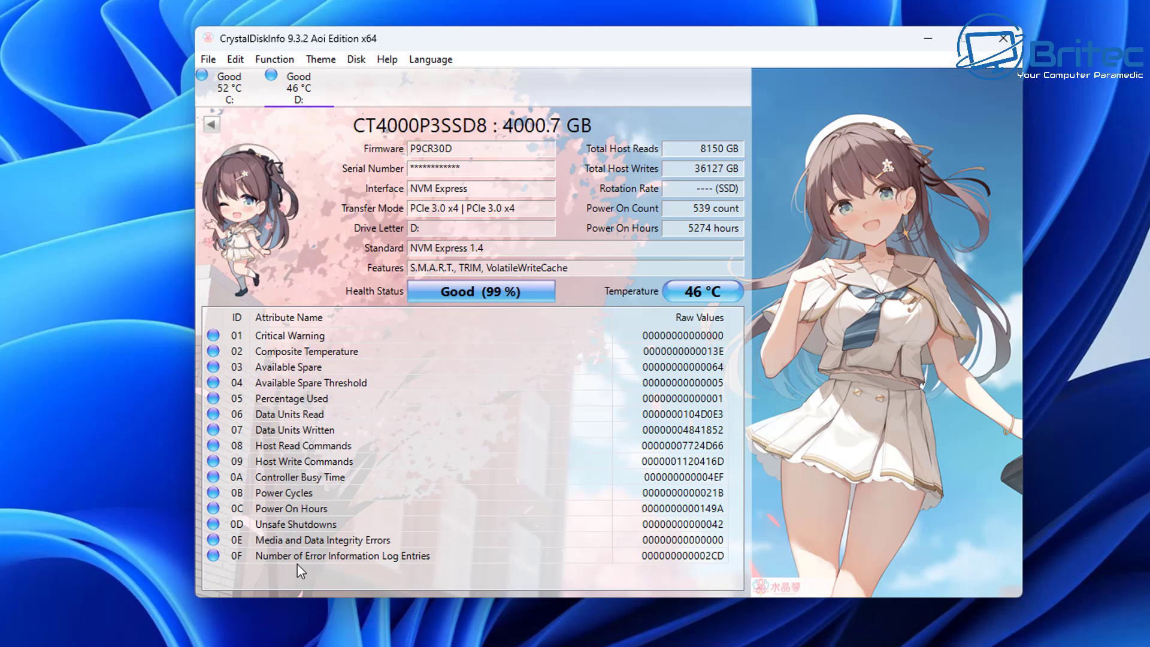
{"action": "left_click", "coordinate": [225, 96]}
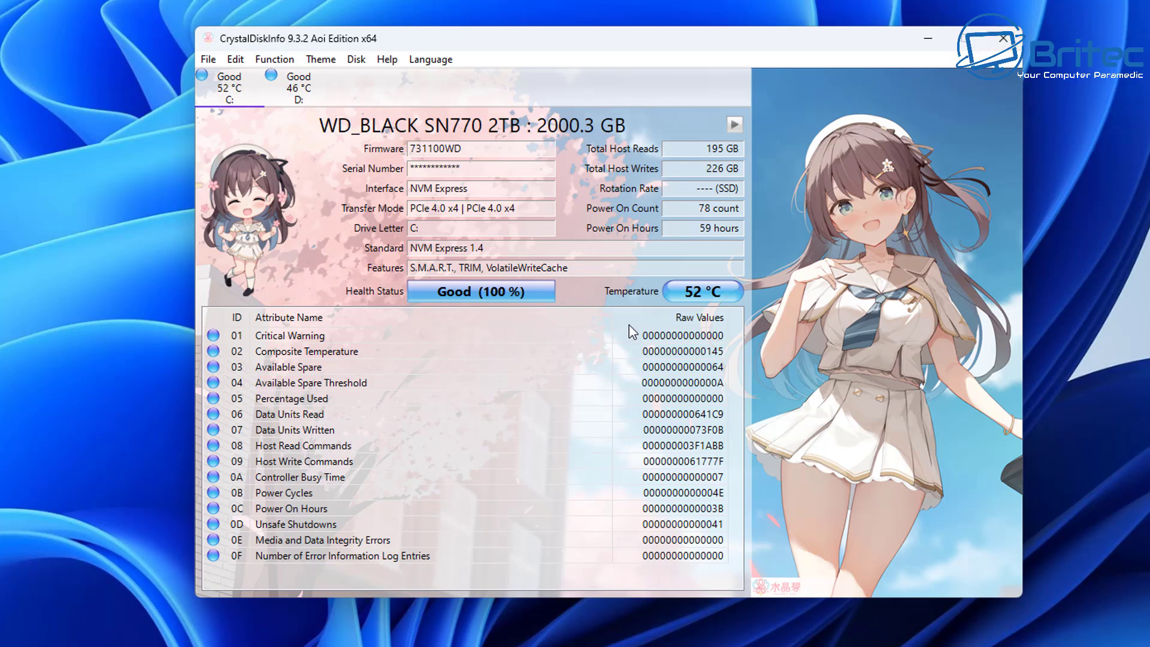
{"action": "left_click", "coordinate": [294, 88]}
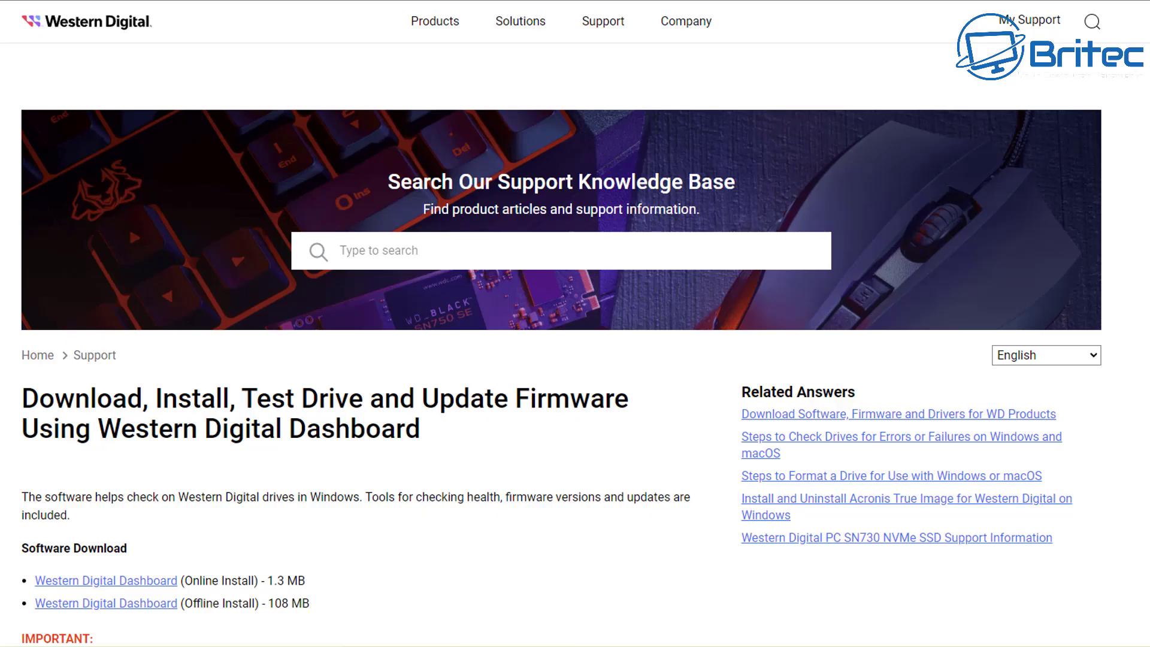
Examine the Western Digital Dashboard support page for its download links, compatibility note and list of help topics.
{"action": "scroll", "coordinate": [575, 323], "scroll_direction": "down", "scroll_amount": 1}
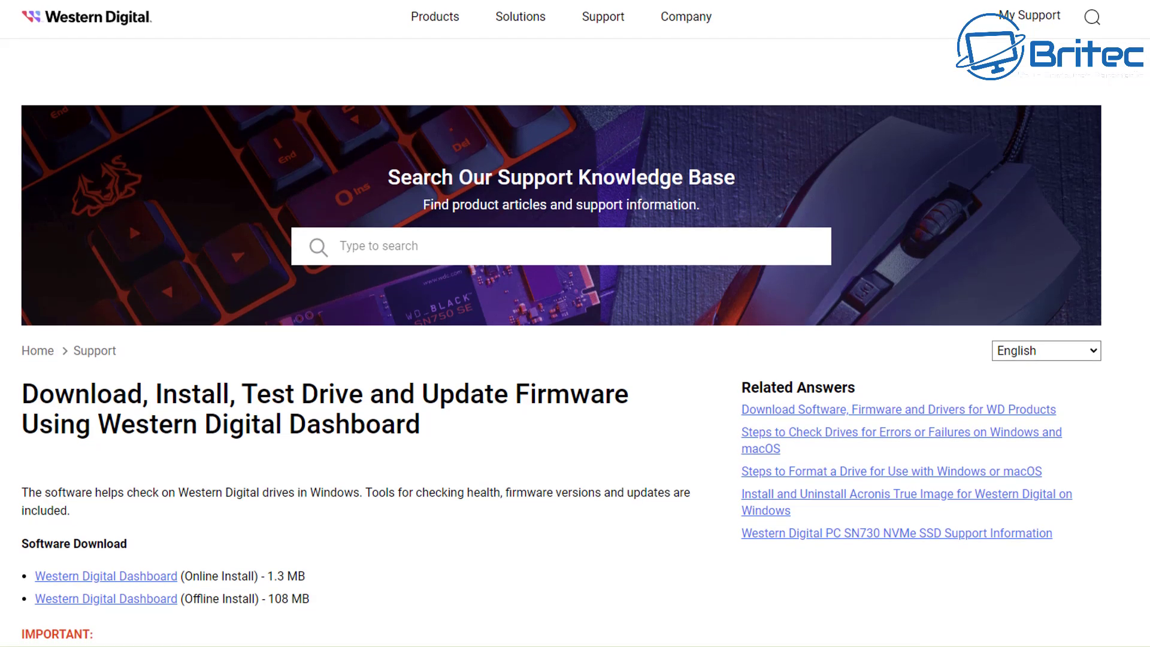
{"action": "scroll", "coordinate": [575, 324], "scroll_direction": "down", "scroll_amount": 2}
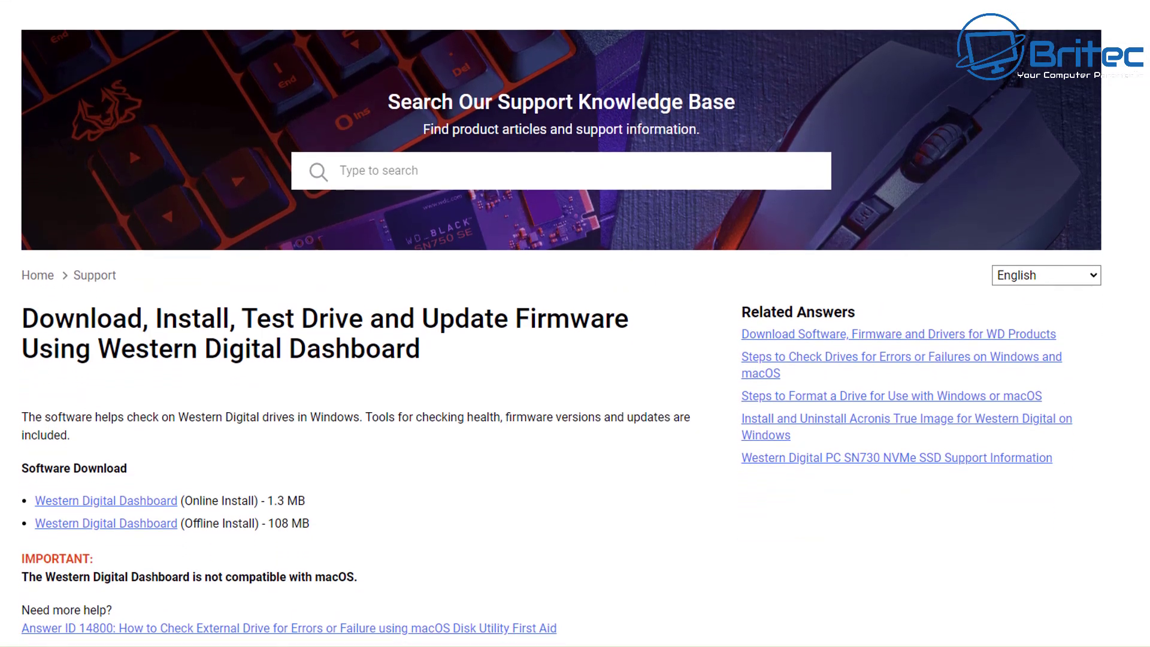
{"action": "scroll", "coordinate": [575, 323], "scroll_direction": "down", "scroll_amount": 2}
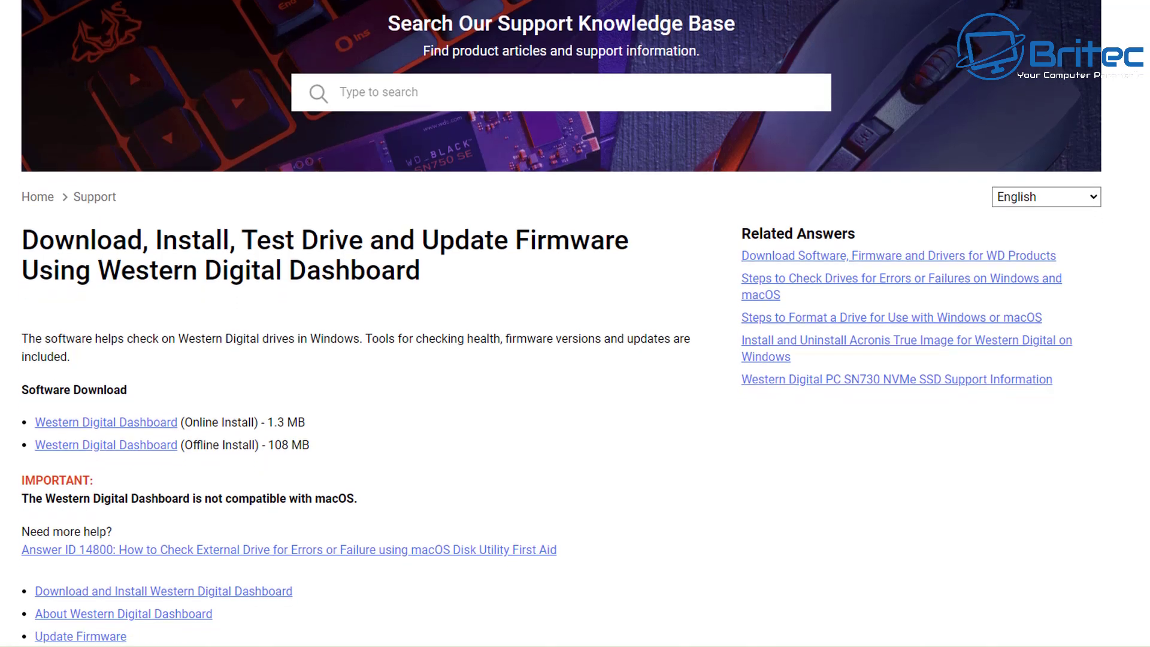
{"action": "scroll", "coordinate": [575, 323], "scroll_direction": "down", "scroll_amount": 2}
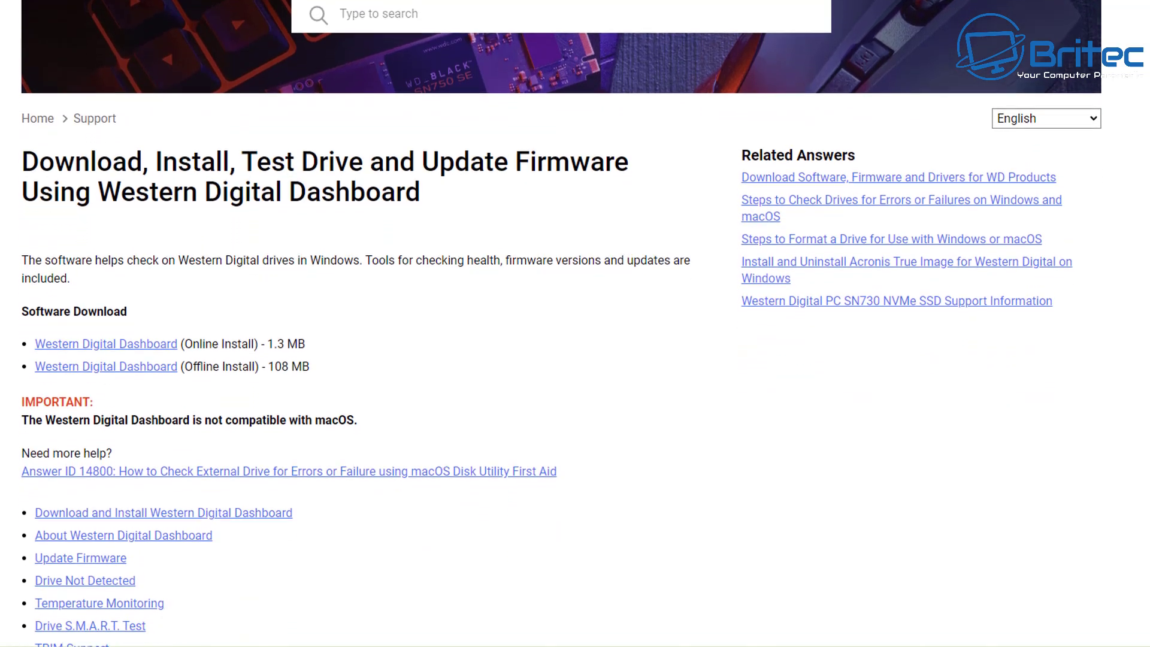
{"action": "scroll", "coordinate": [575, 323], "scroll_direction": "down", "scroll_amount": 2}
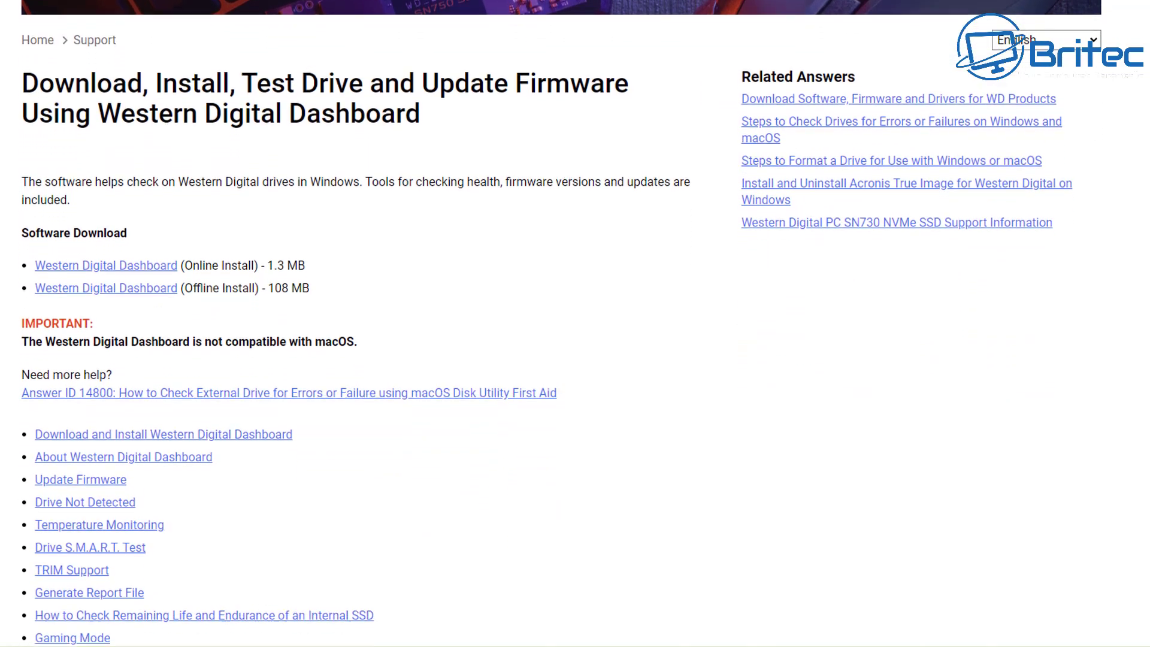
{"action": "scroll", "coordinate": [575, 323], "scroll_direction": "down", "scroll_amount": 1}
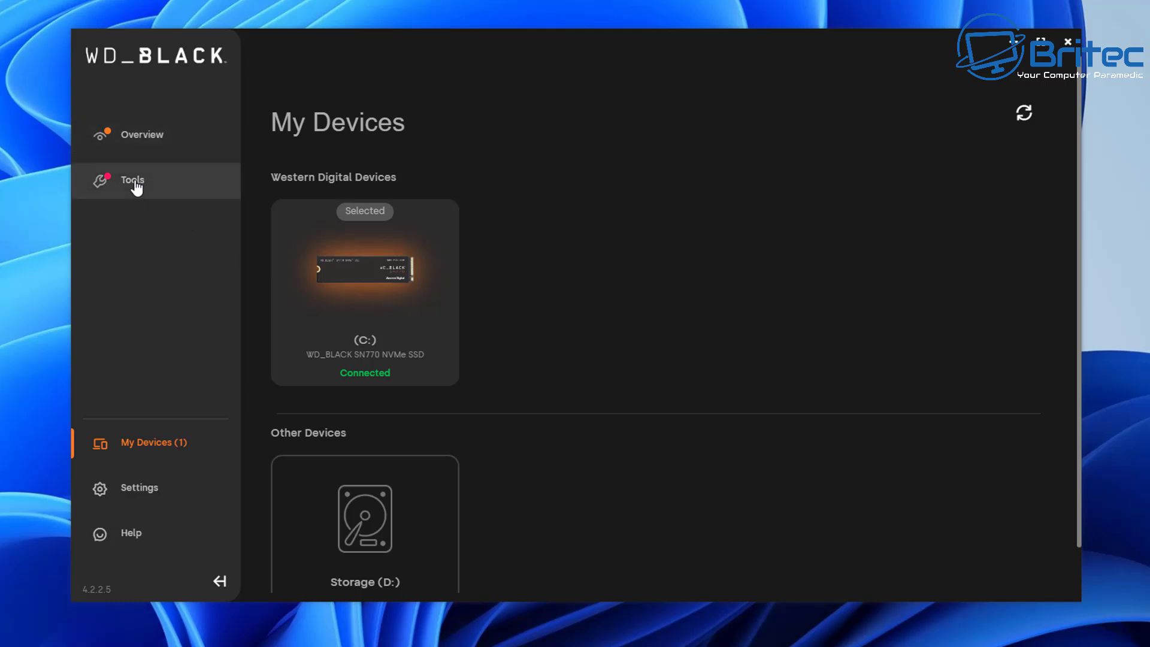
In Western Digital Dashboard, update the WD_BLACK SN770 drive's firmware to version 731120WD, rescan the device and check its overview.
{"action": "left_click", "coordinate": [401, 285]}
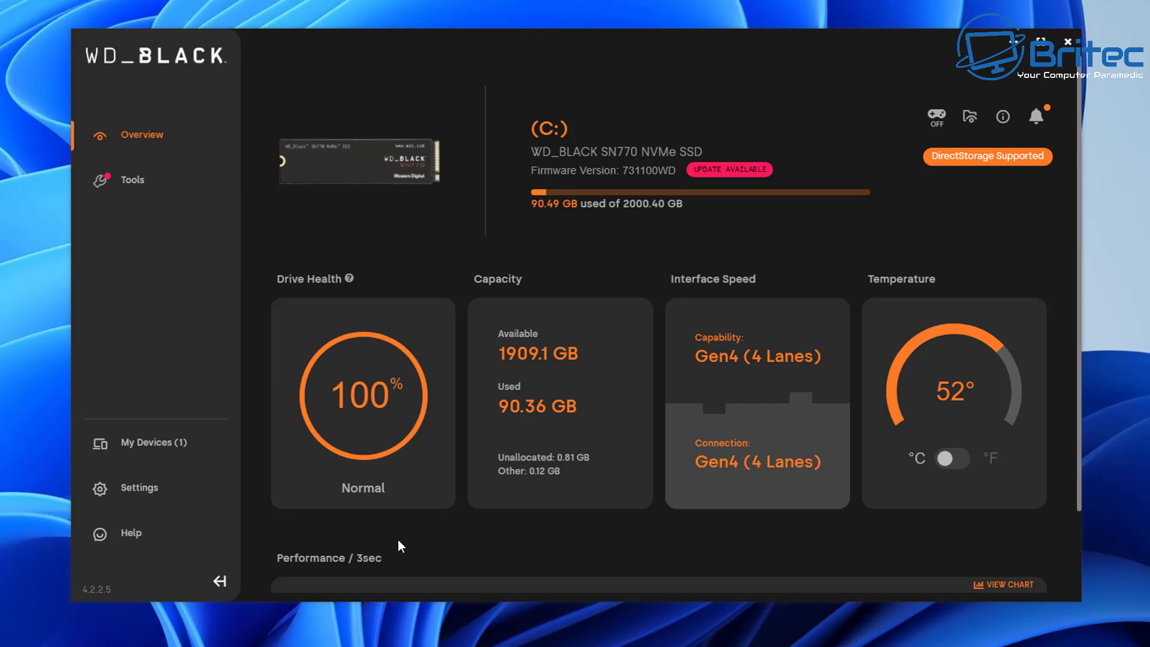
{"action": "left_click", "coordinate": [729, 171]}
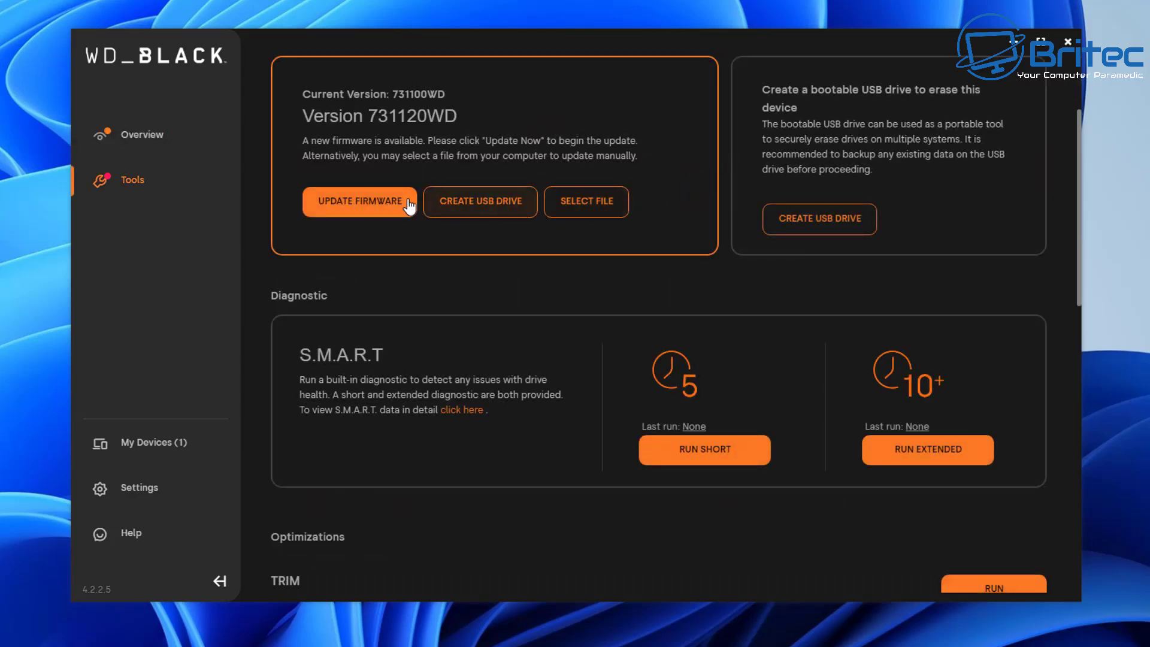
{"action": "left_click", "coordinate": [409, 207]}
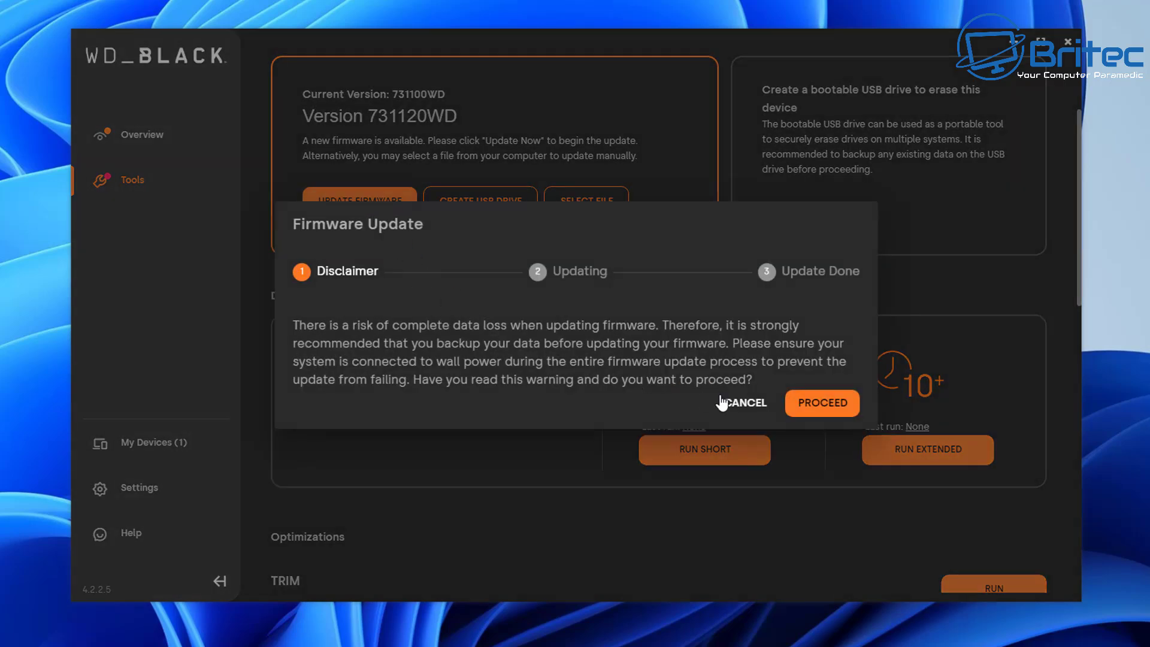
{"action": "left_click", "coordinate": [821, 402]}
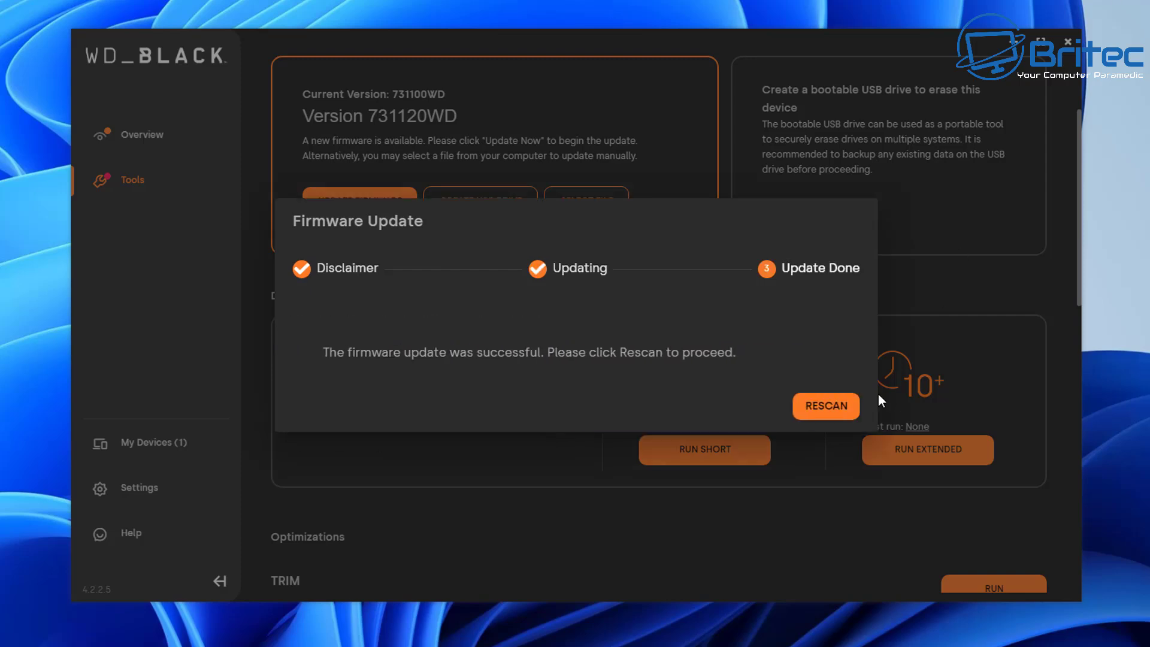
{"action": "left_click", "coordinate": [834, 412]}
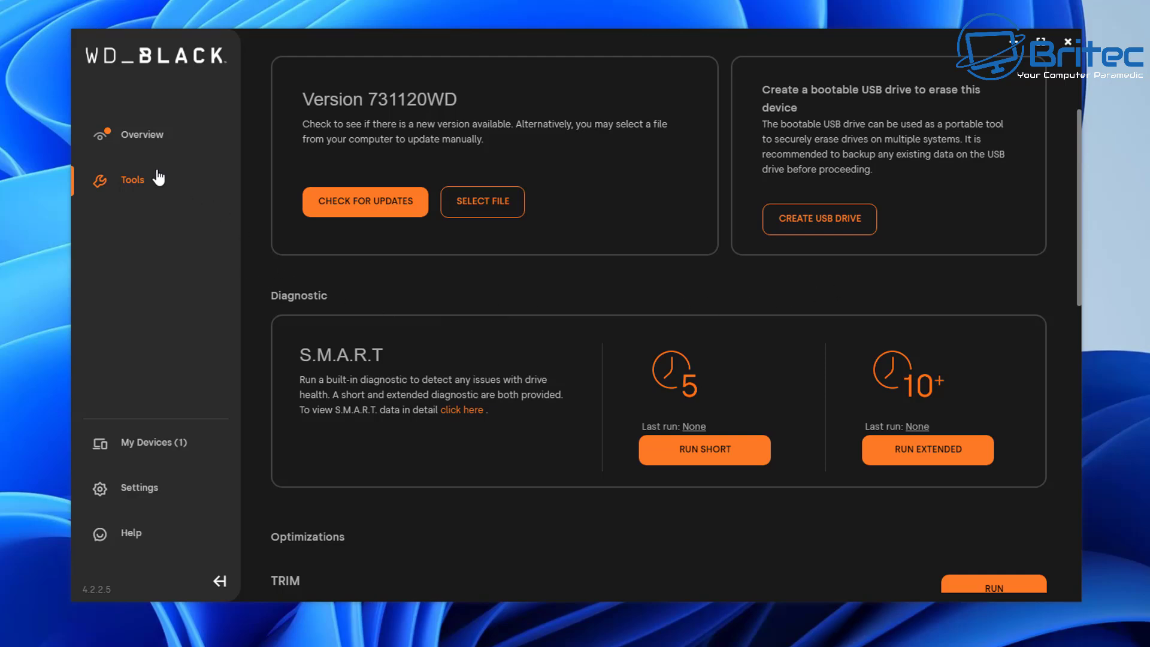
{"action": "left_click", "coordinate": [129, 141]}
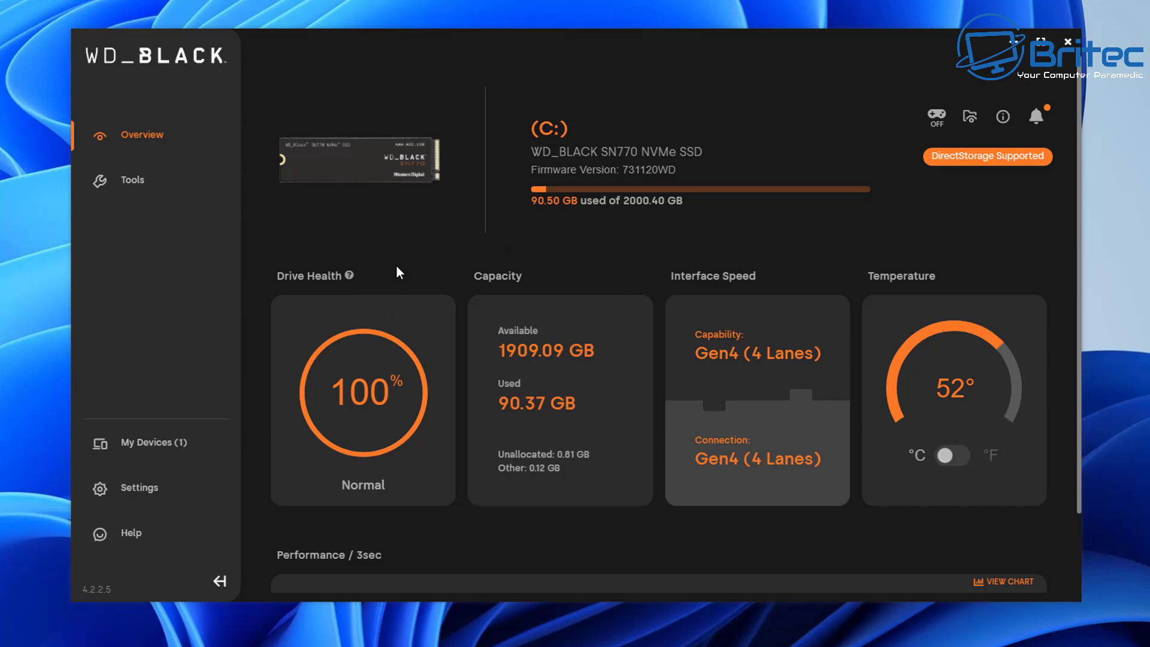
Run the short S.M.A.R.T. diagnostic on the WD_BLACK SN770 drive and dismiss its results.
{"action": "left_click", "coordinate": [134, 184]}
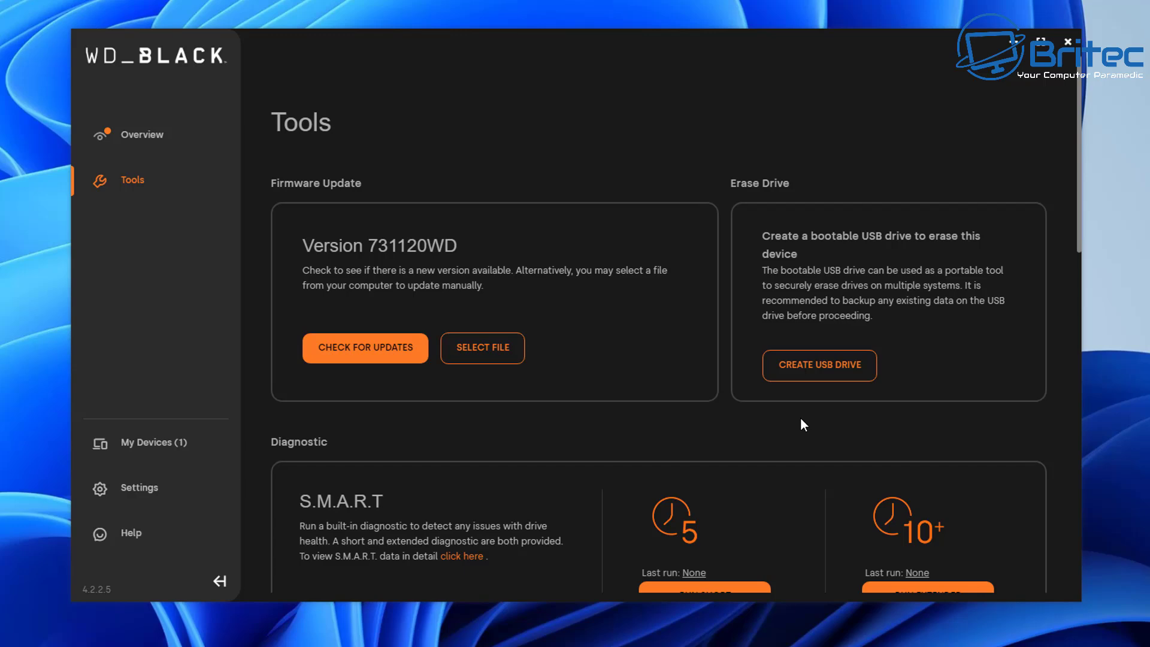
{"action": "scroll", "coordinate": [802, 419], "scroll_direction": "down", "scroll_amount": 3}
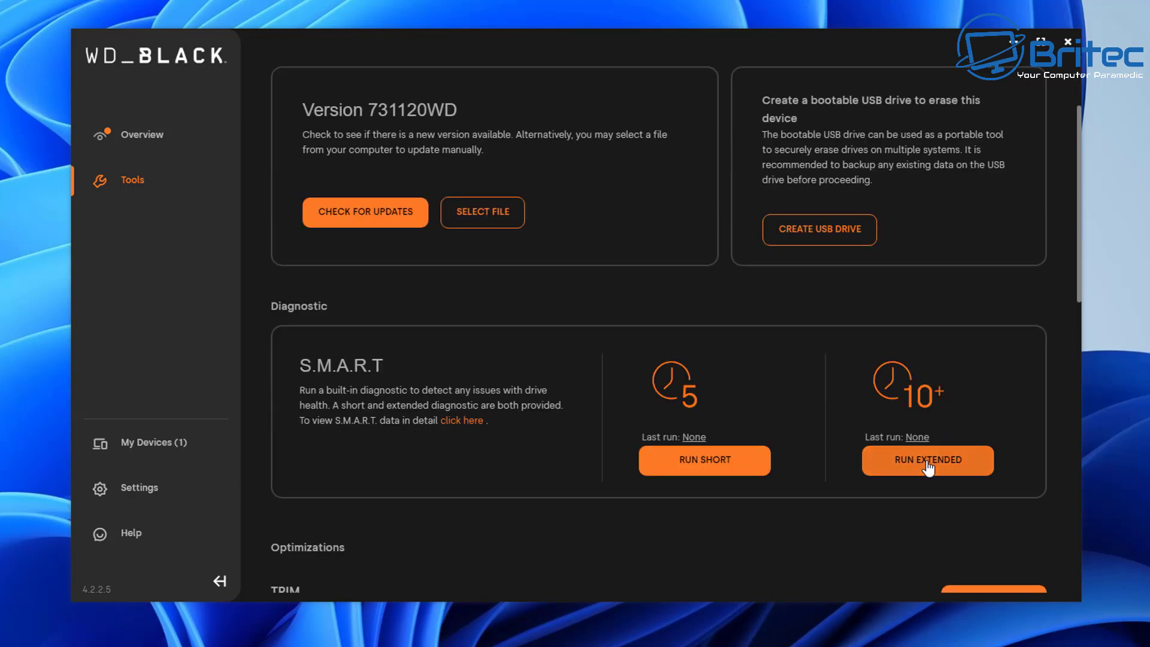
{"action": "left_click", "coordinate": [722, 466]}
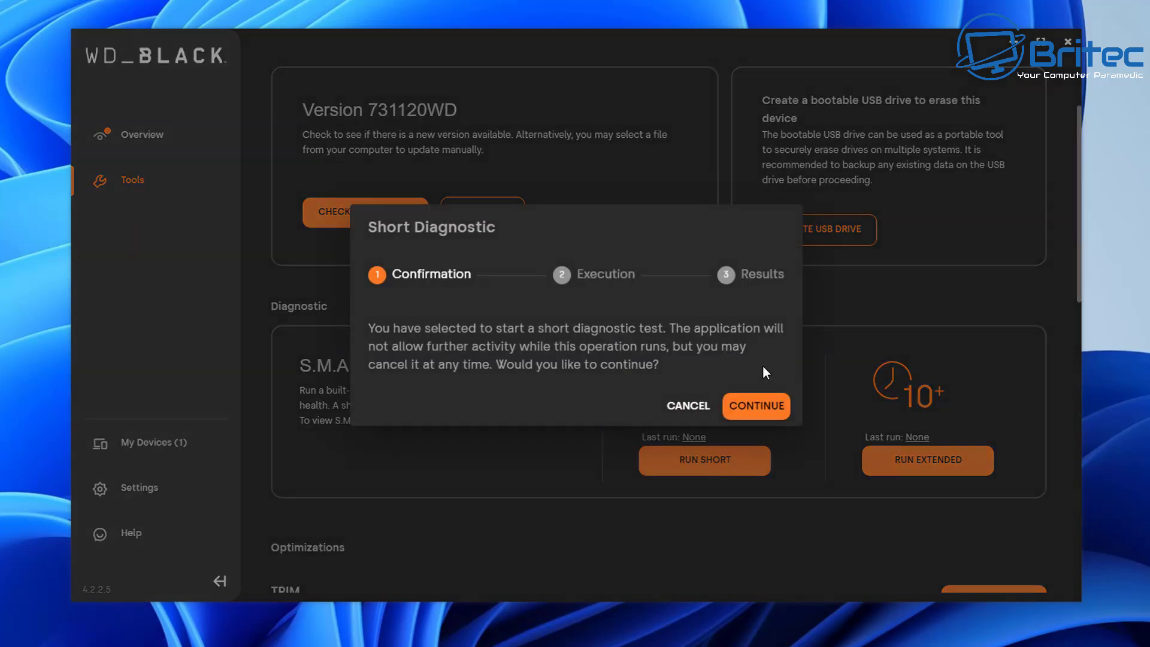
{"action": "left_click", "coordinate": [778, 406]}
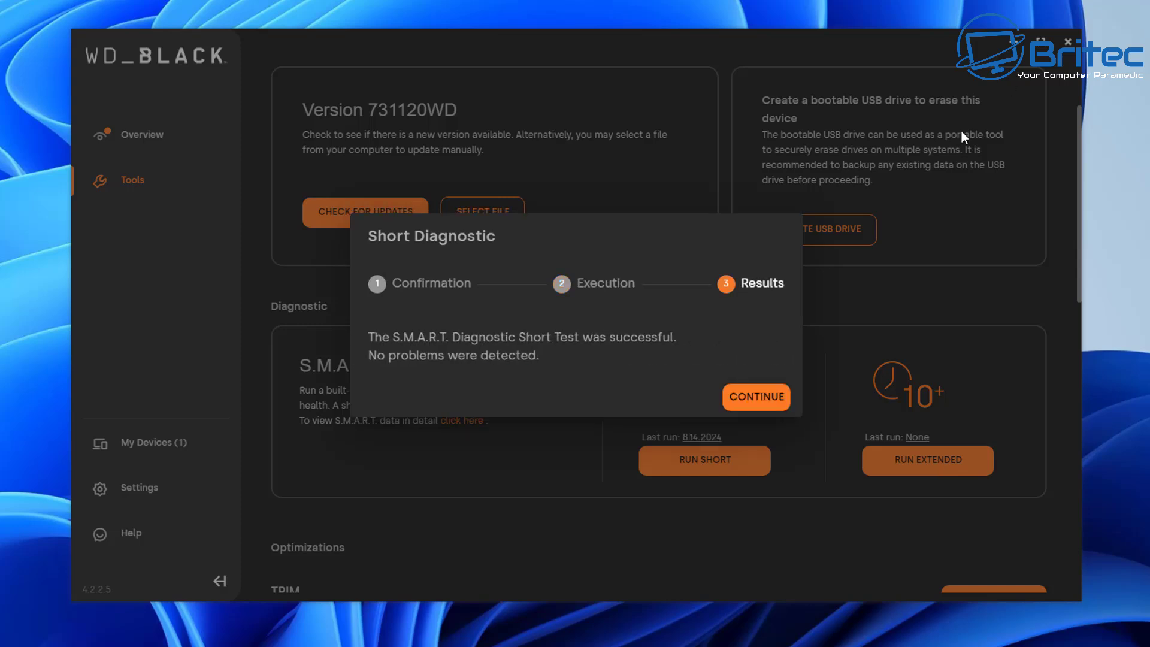
{"action": "left_click", "coordinate": [763, 400]}
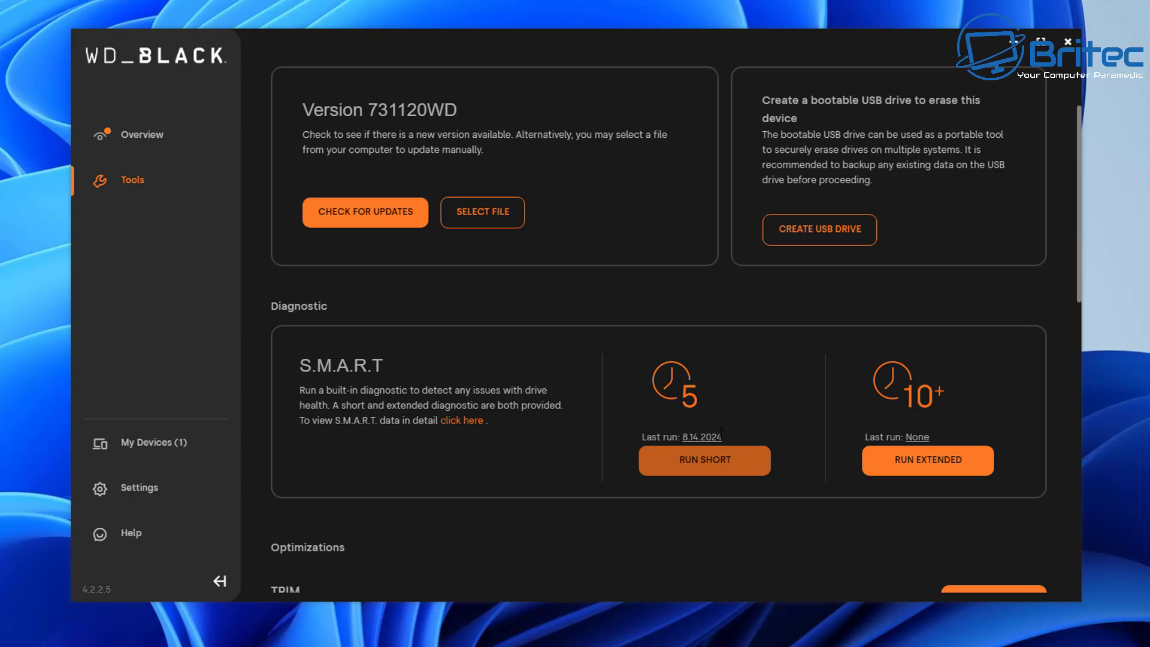
Review the drive's optimization options, including TRIM, the automatic TRIM schedule and write-cache settings.
{"action": "scroll", "coordinate": [720, 431], "scroll_direction": "down", "scroll_amount": 3}
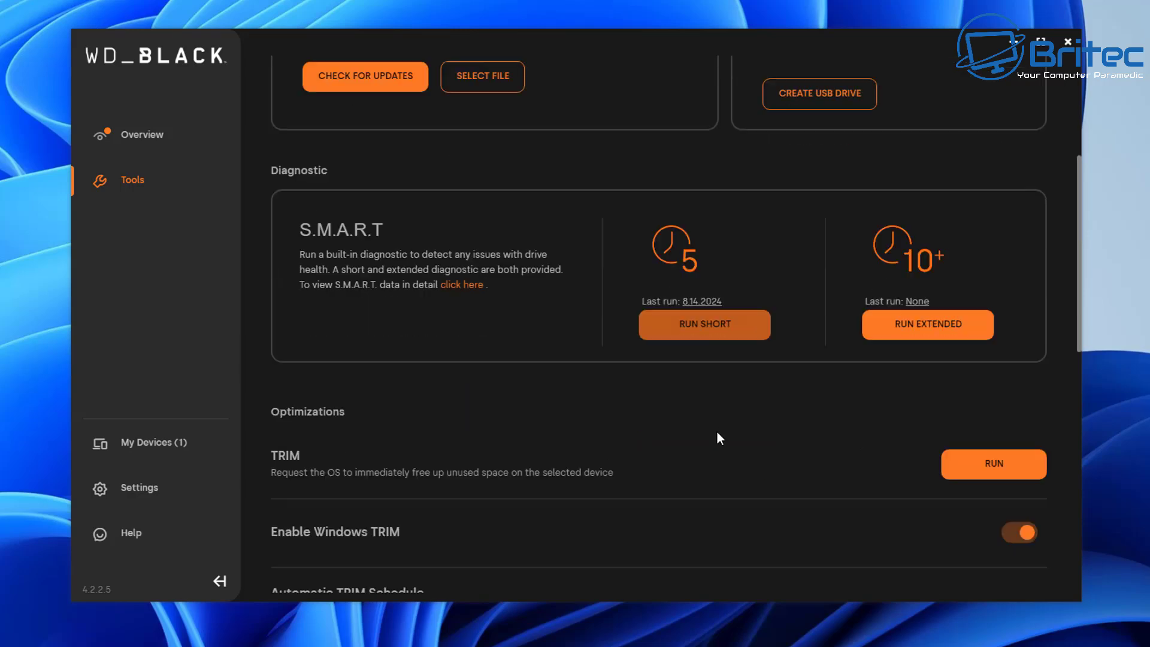
{"action": "scroll", "coordinate": [719, 437], "scroll_direction": "down", "scroll_amount": 2}
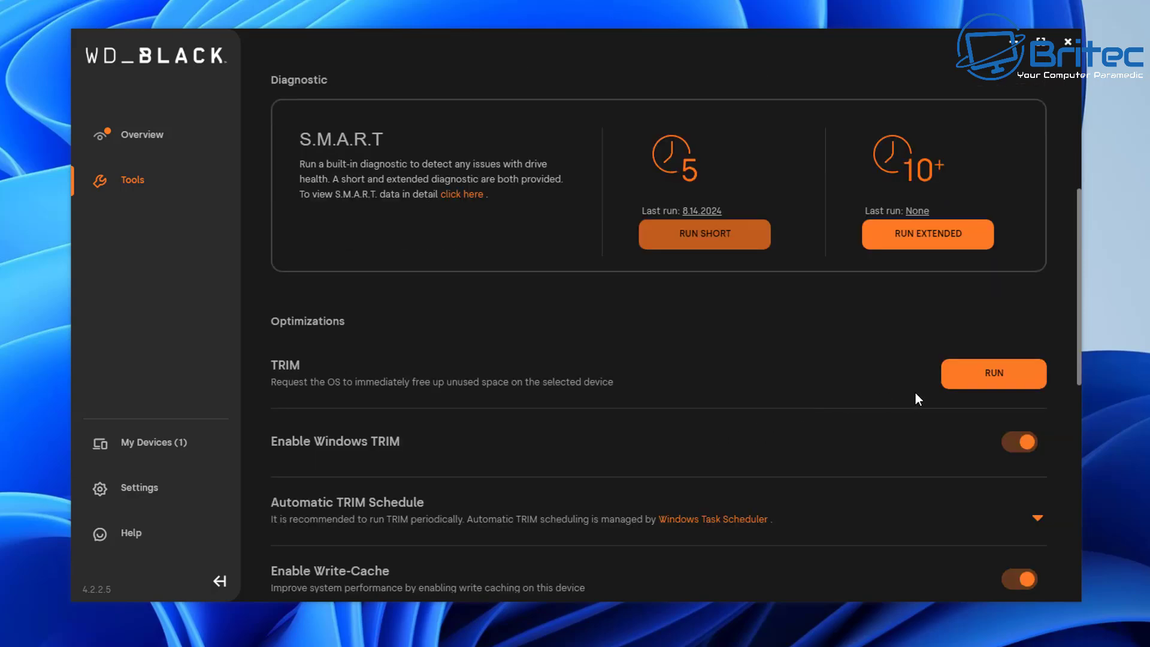
{"action": "scroll", "coordinate": [915, 394], "scroll_direction": "down", "scroll_amount": 3}
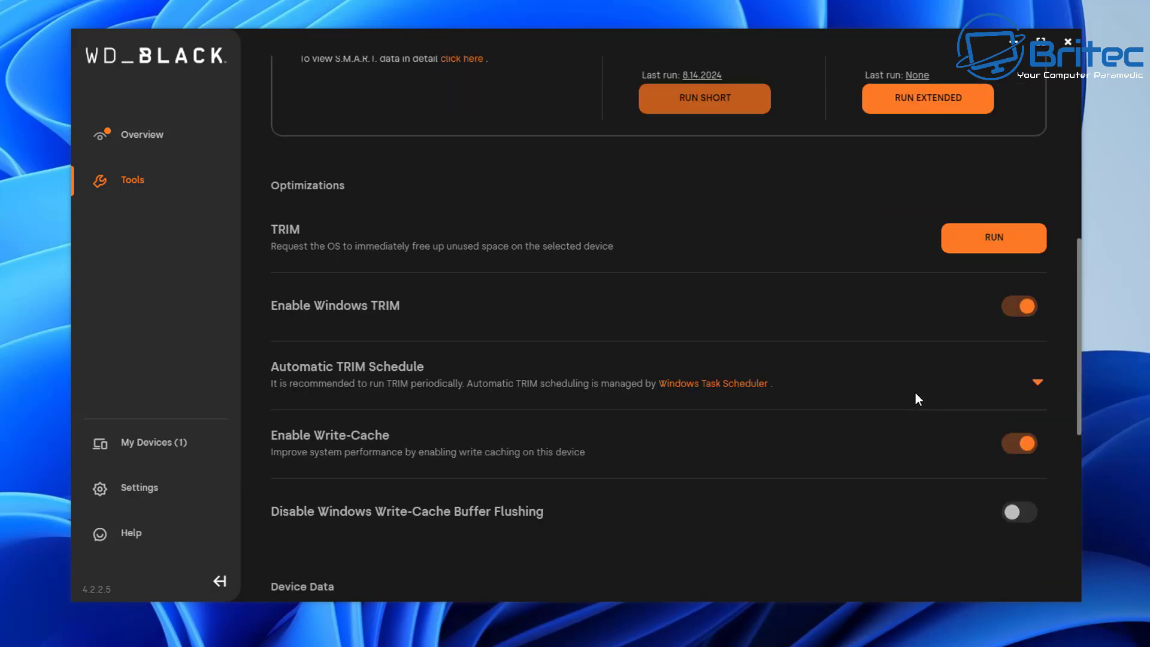
{"action": "scroll", "coordinate": [916, 393], "scroll_direction": "down", "scroll_amount": 1}
{"action": "scroll", "coordinate": [431, 402], "scroll_direction": "down", "scroll_amount": 2}
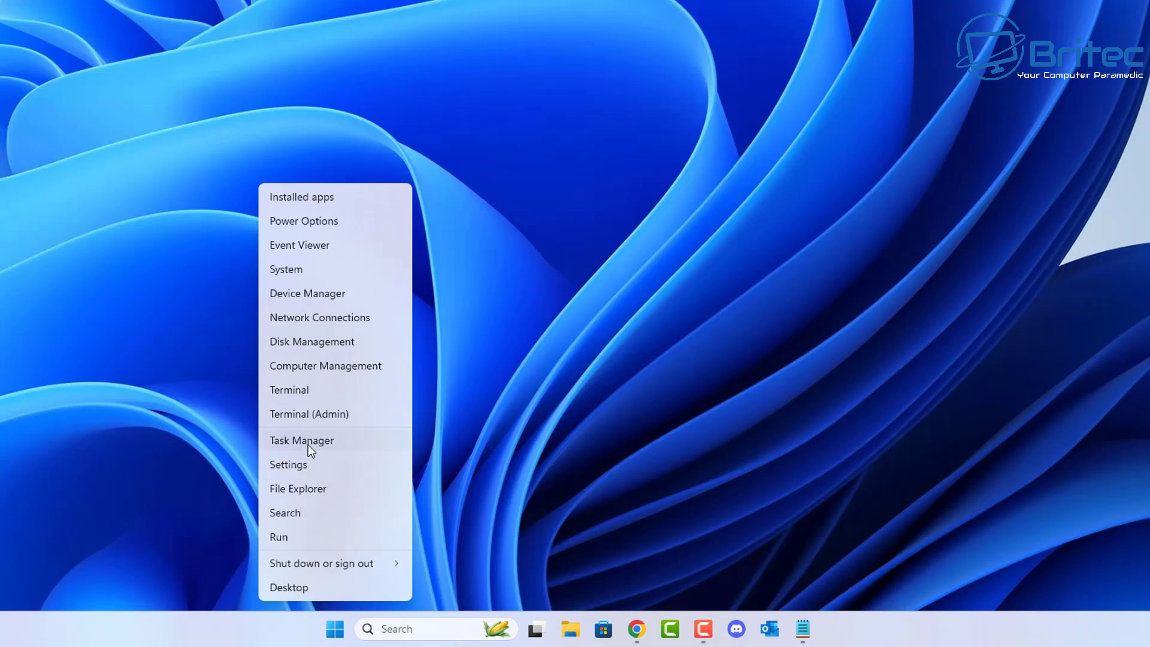
Switch to Task Manager, show the performance graphs and launch Resource Monitor from there.
{"action": "left_click", "coordinate": [308, 444]}
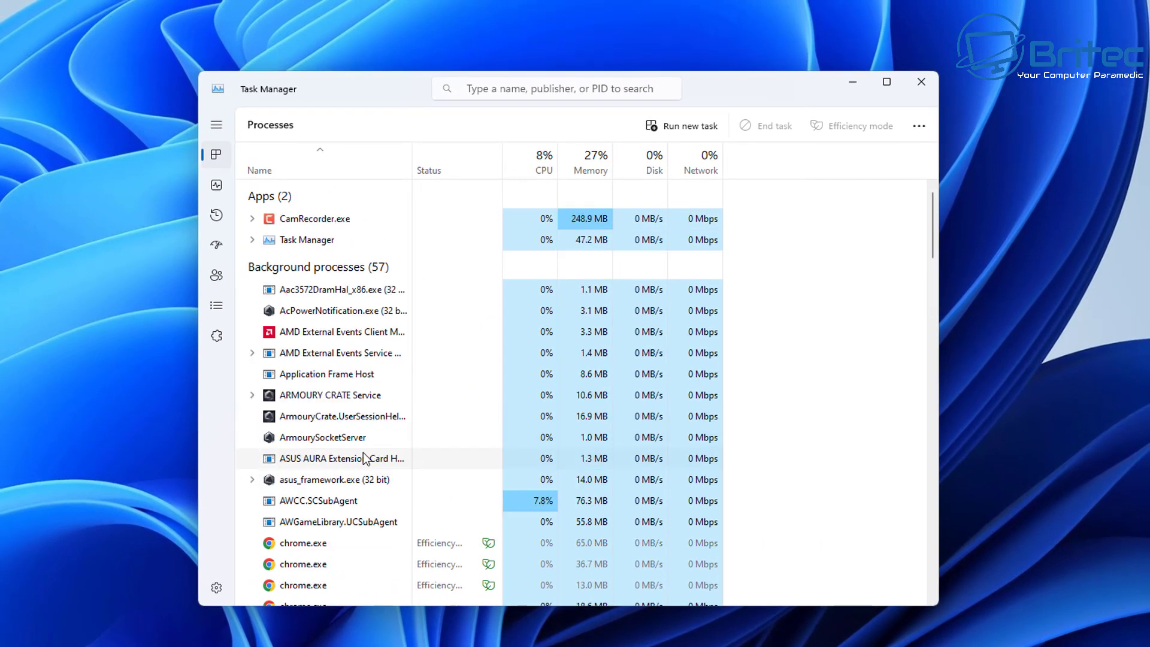
{"action": "left_click", "coordinate": [220, 187]}
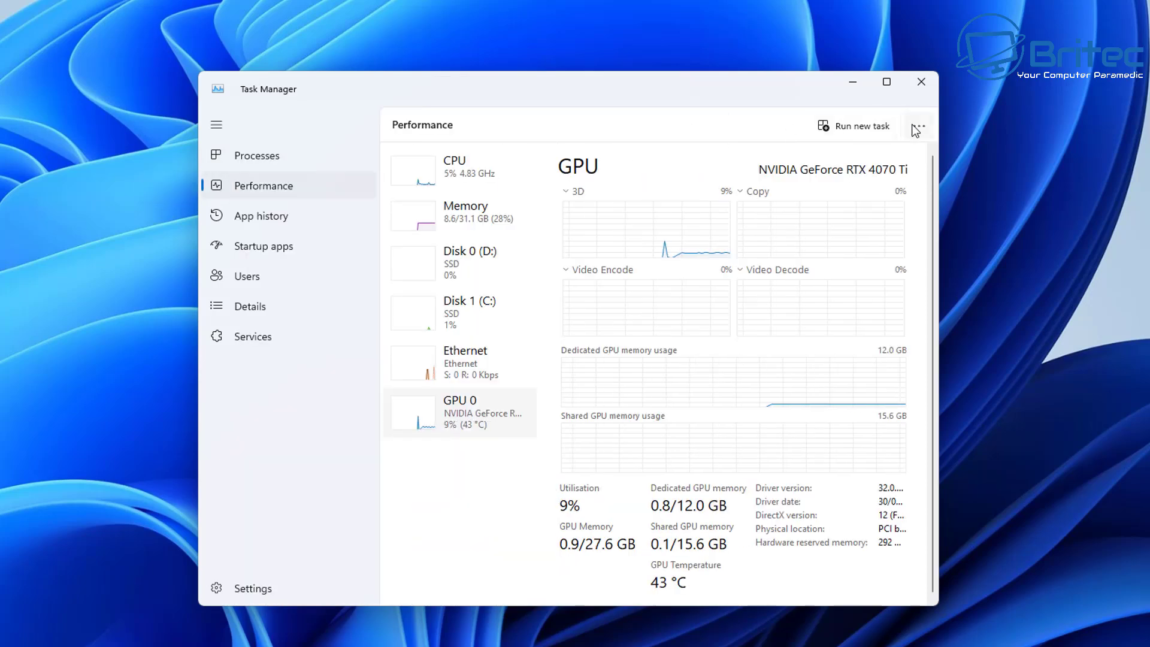
{"action": "left_click", "coordinate": [918, 126]}
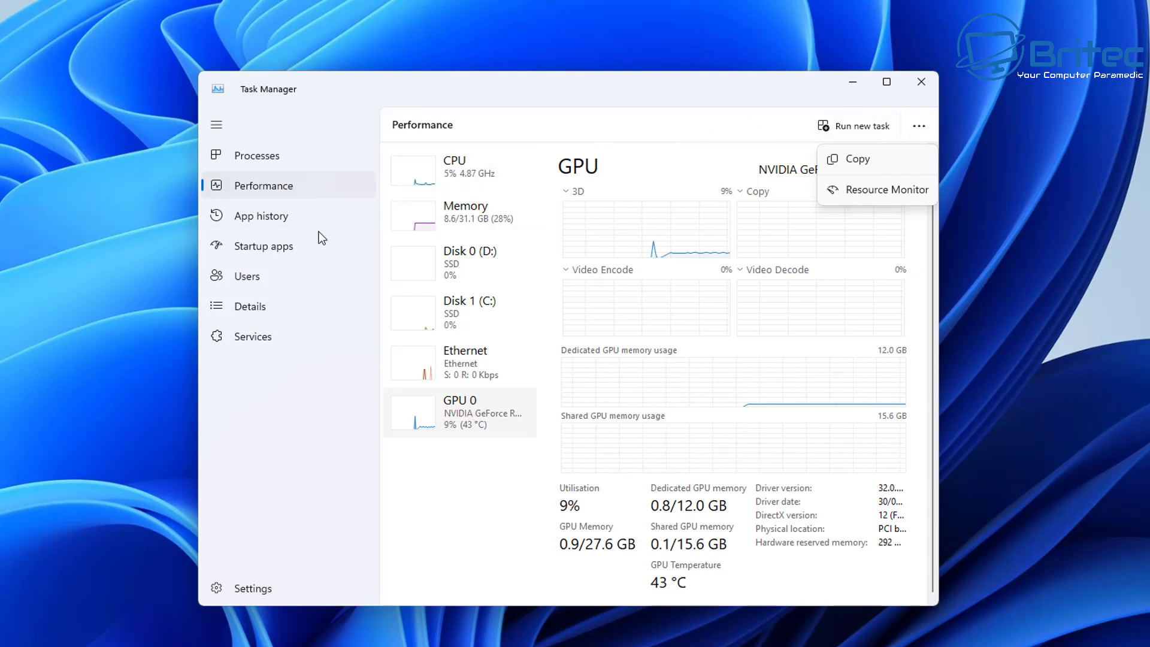
{"action": "left_click", "coordinate": [264, 188]}
{"action": "left_click", "coordinate": [919, 126]}
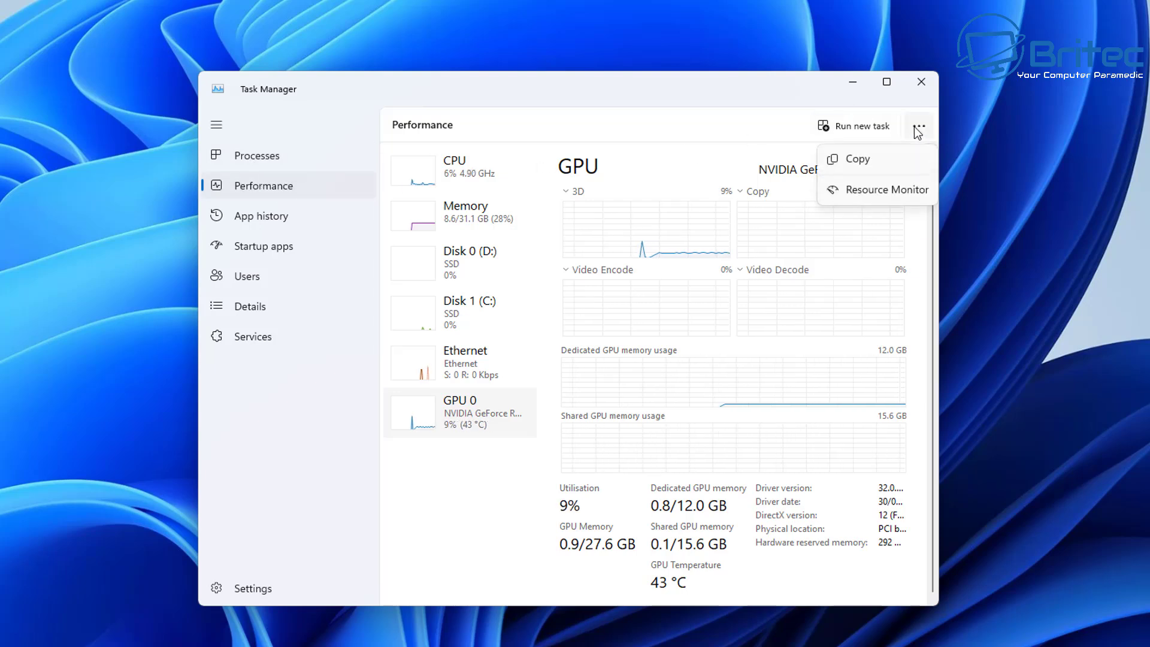
{"action": "left_click", "coordinate": [879, 191]}
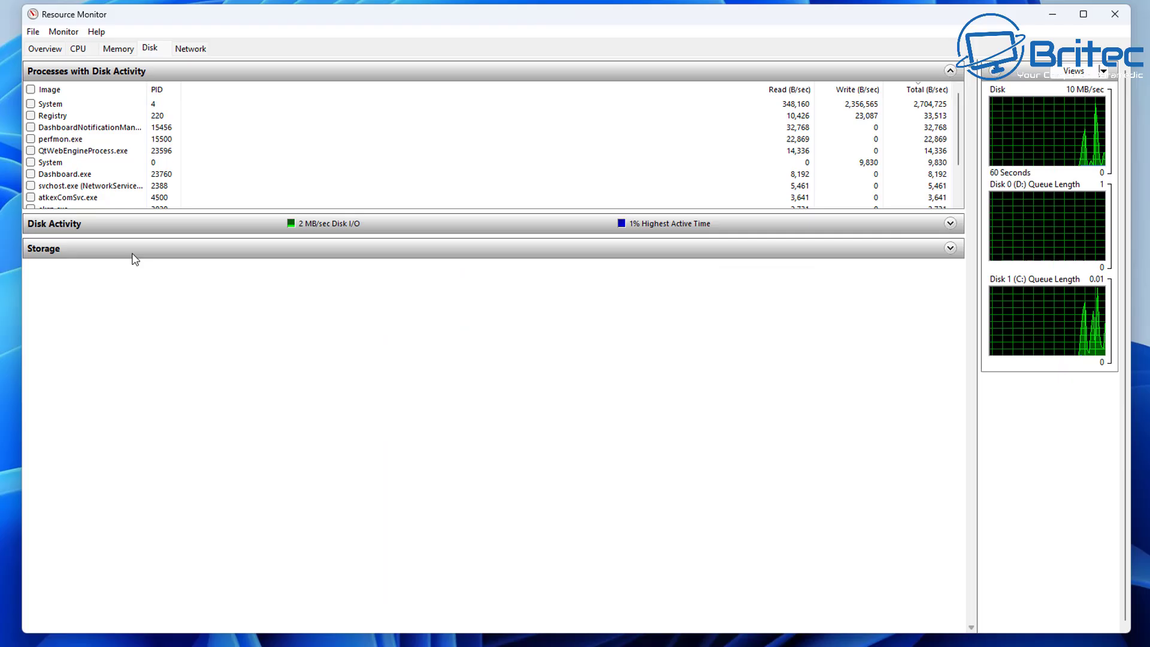
Expand the Storage and Disk Activity details and examine disk activity filtered by the System process (PID 4) and by Registry.
{"action": "left_click", "coordinate": [949, 248]}
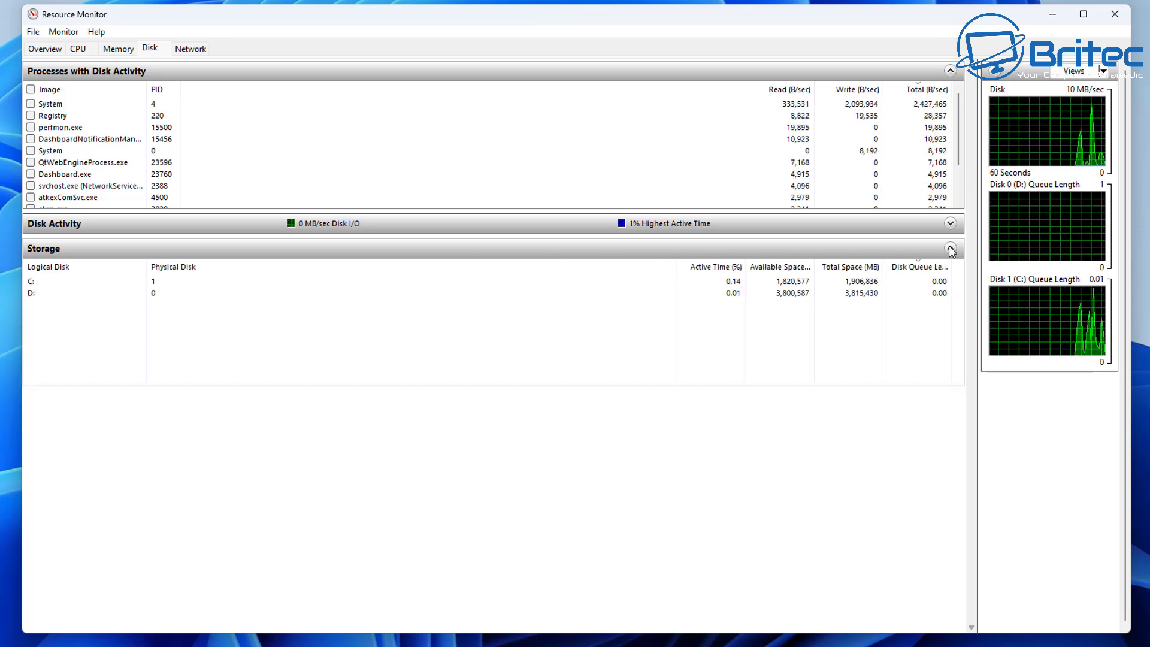
{"action": "left_click", "coordinate": [950, 223]}
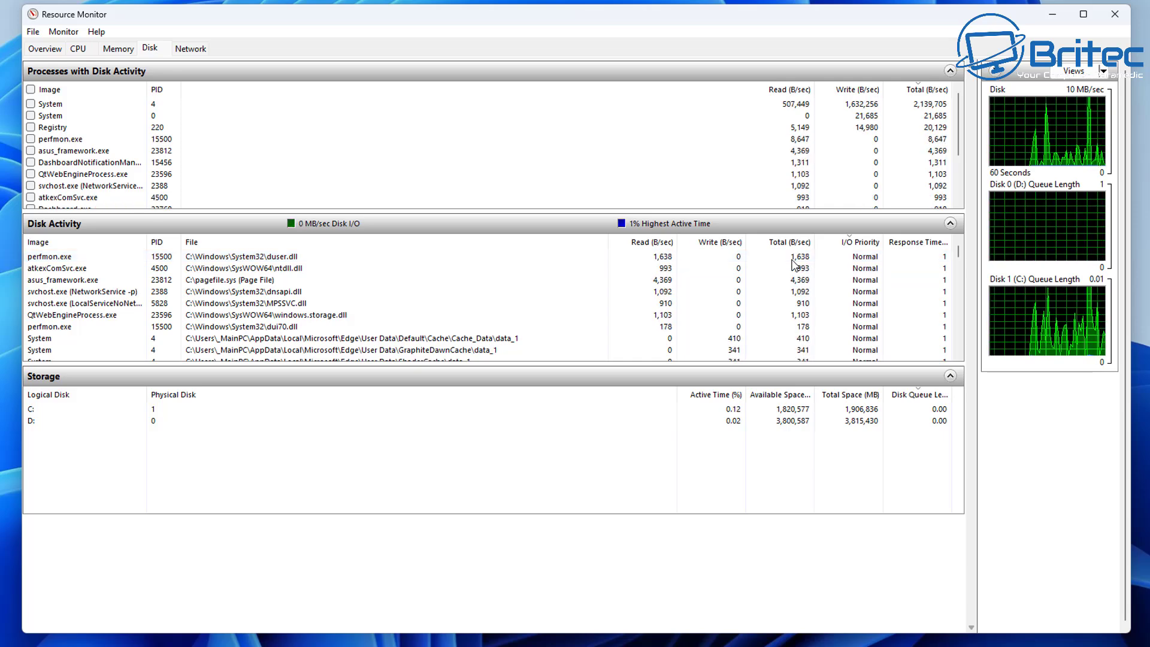
{"action": "left_click", "coordinate": [31, 104]}
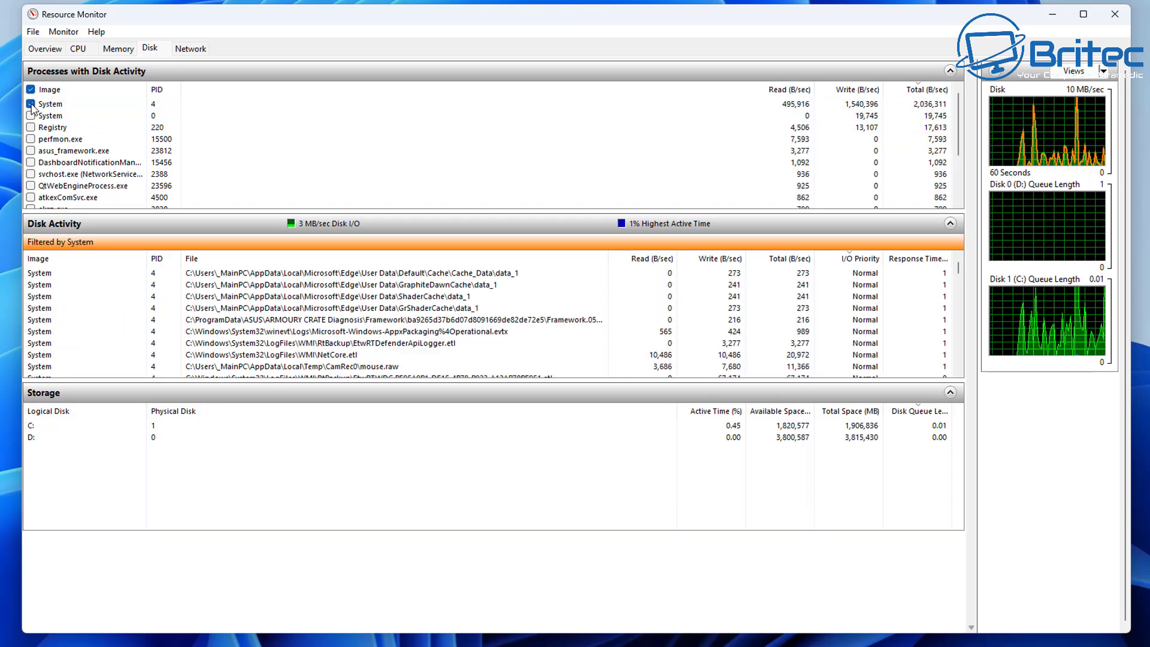
{"action": "left_click", "coordinate": [31, 104]}
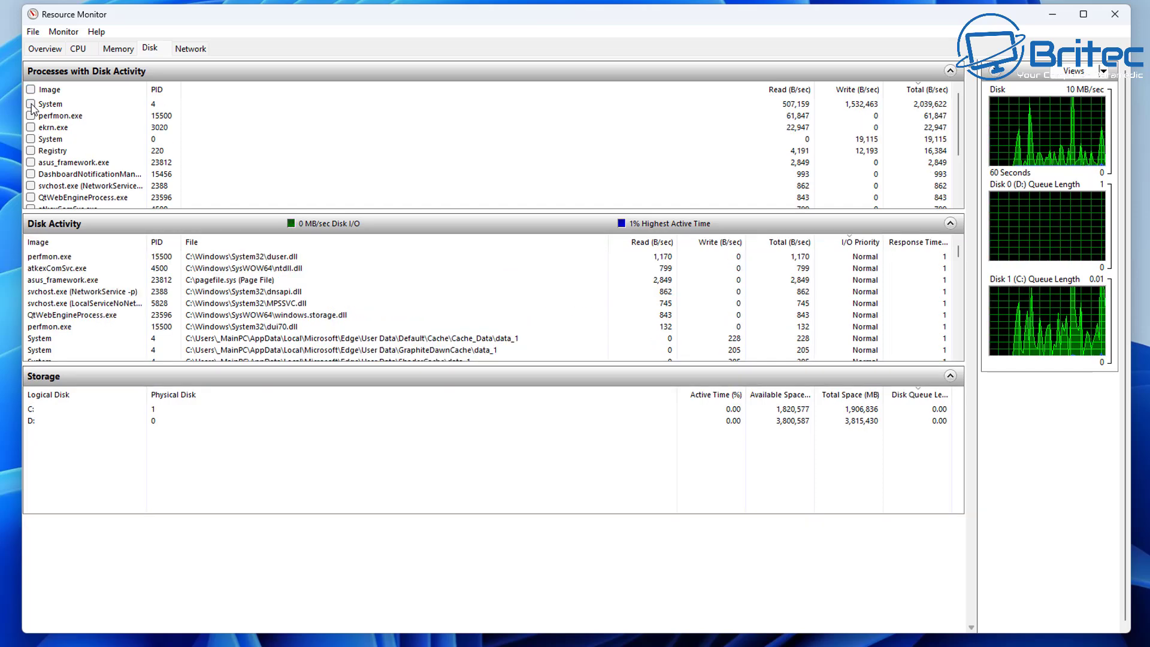
{"action": "left_click", "coordinate": [30, 151]}
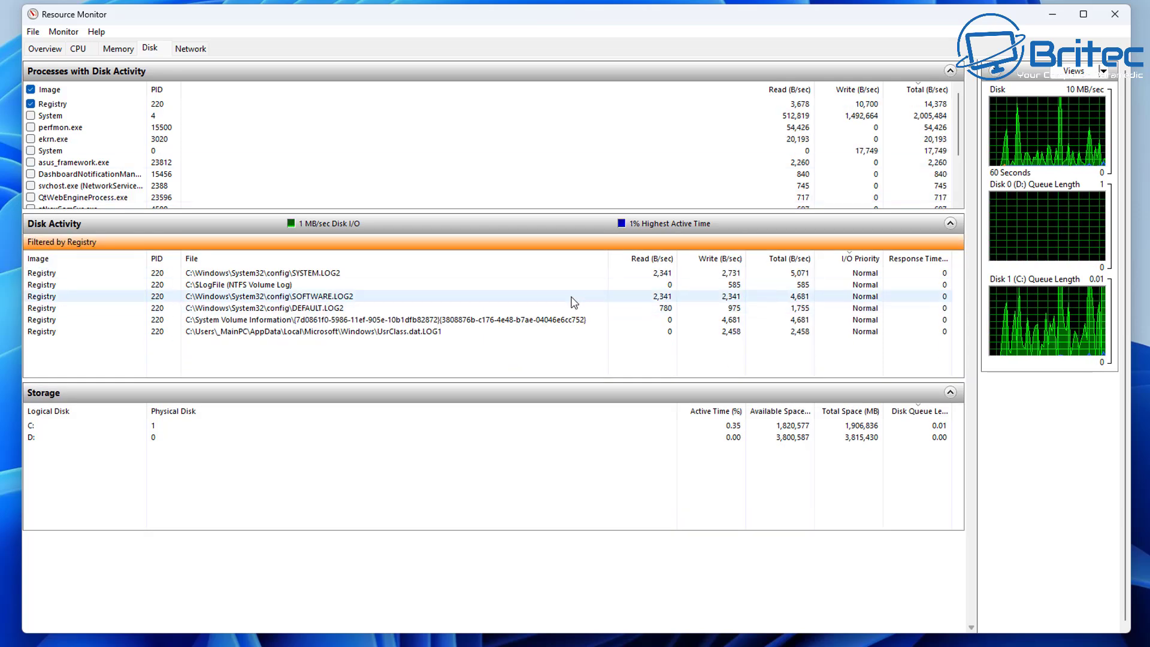
Clear the Registry filter, examine the disk activity of chrome.exe alone, then review the activity of all processes unfiltered.
{"action": "left_click", "coordinate": [30, 104]}
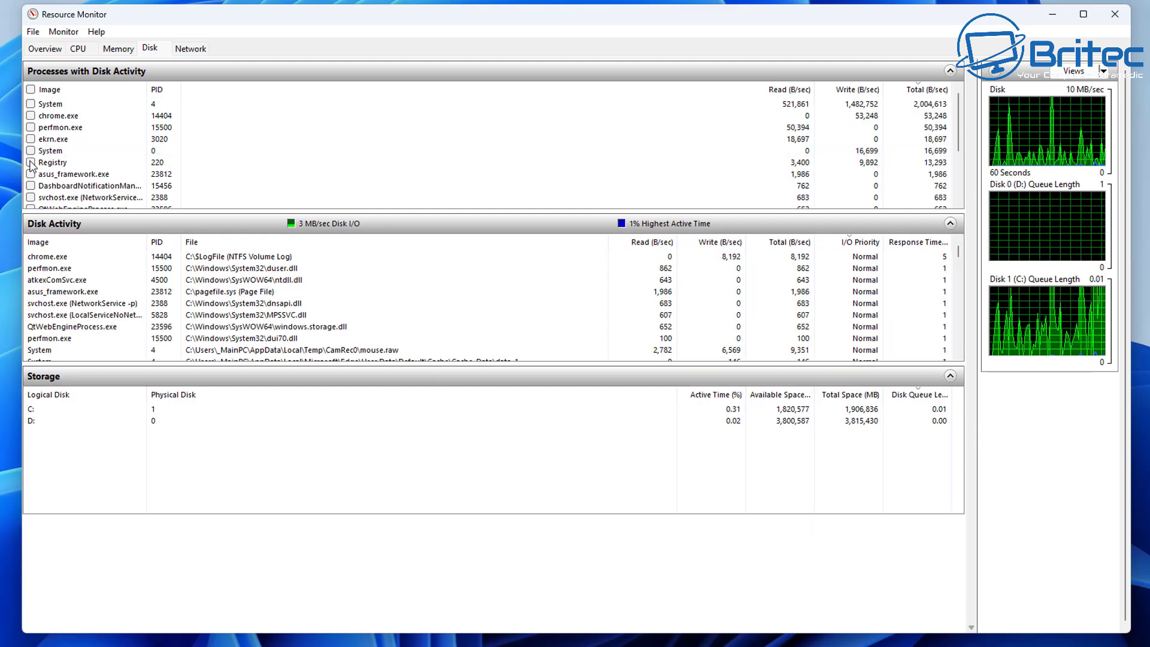
{"action": "left_click", "coordinate": [30, 116]}
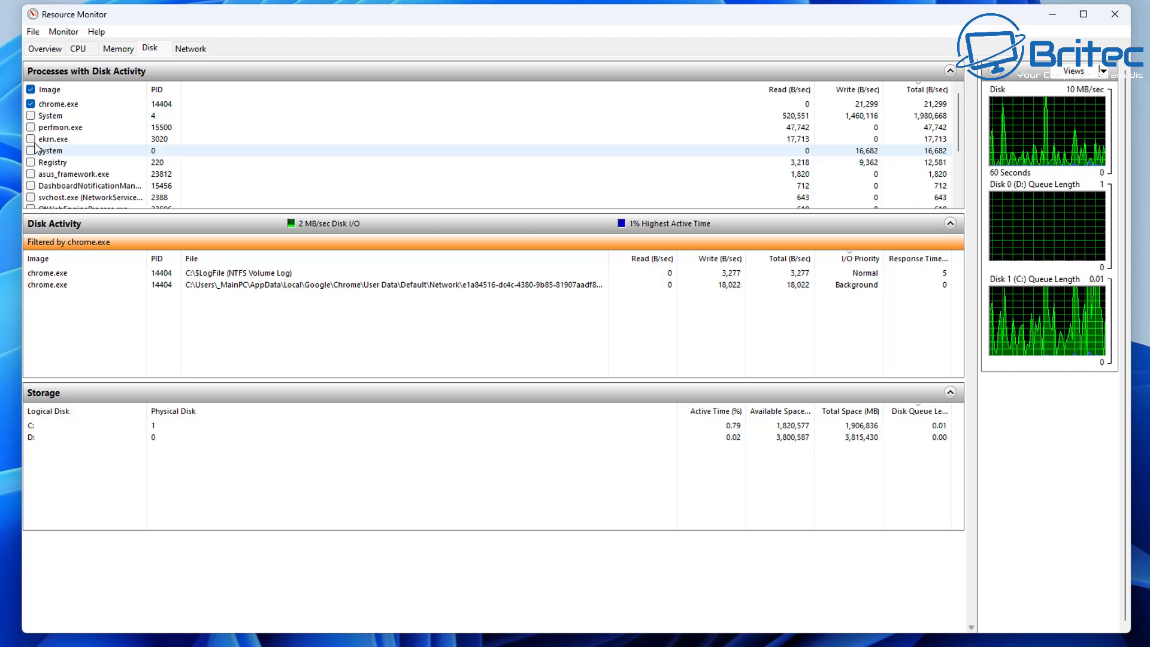
{"action": "left_click", "coordinate": [31, 104]}
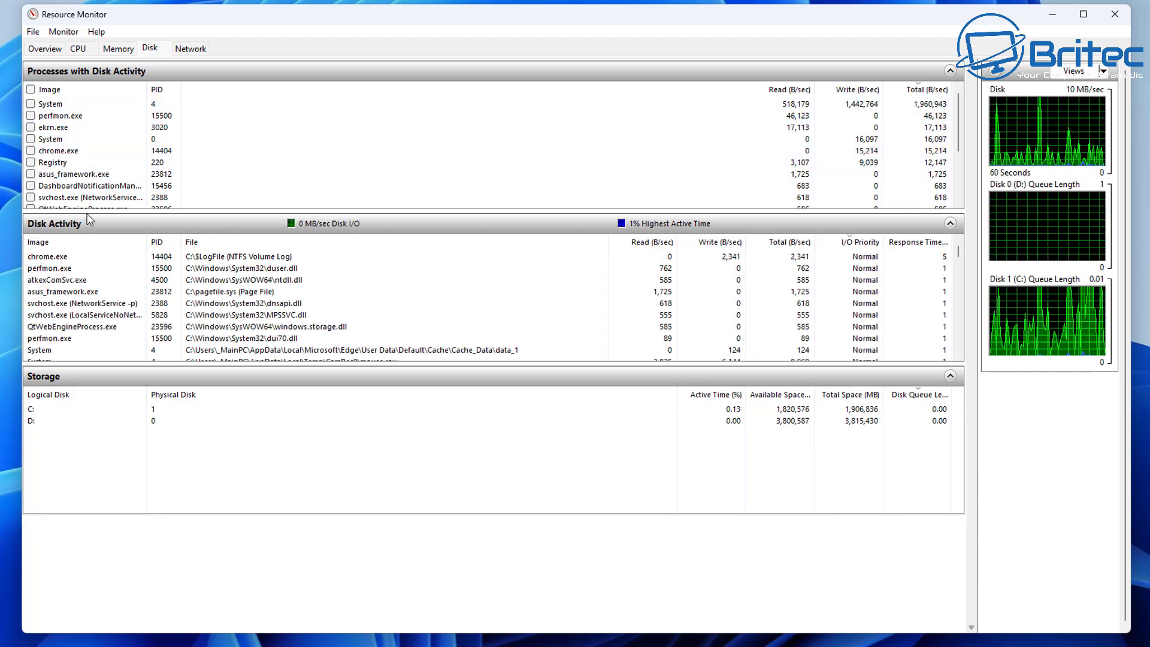
{"action": "scroll", "coordinate": [99, 179], "scroll_direction": "down", "scroll_amount": 2}
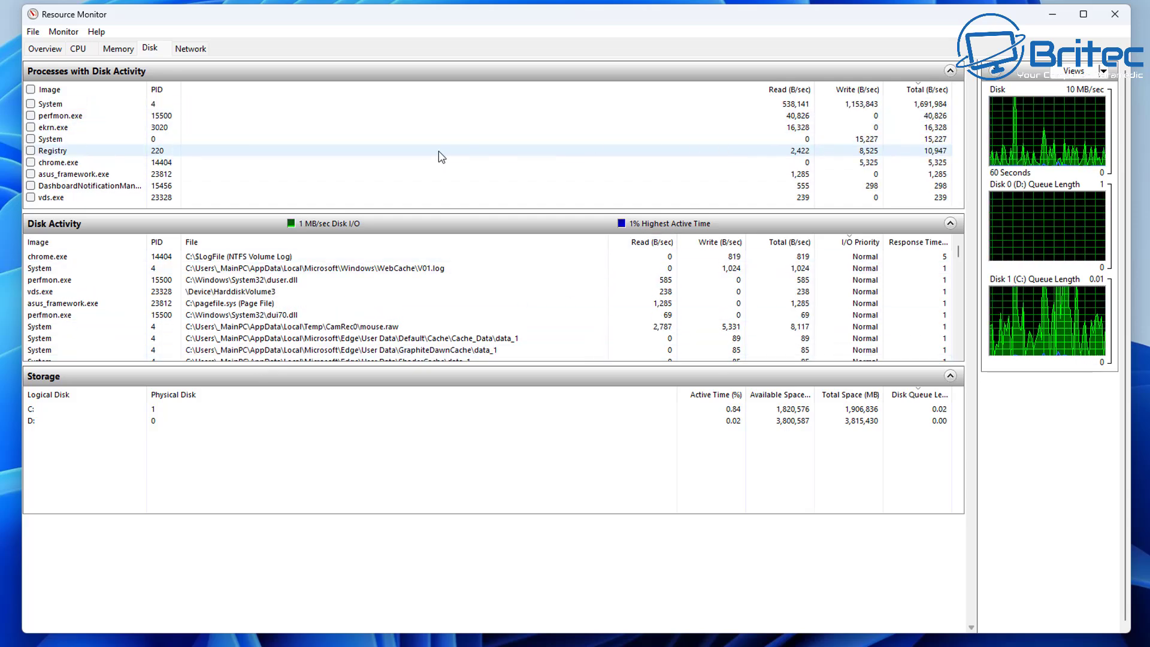
{"action": "left_click", "coordinate": [47, 49]}
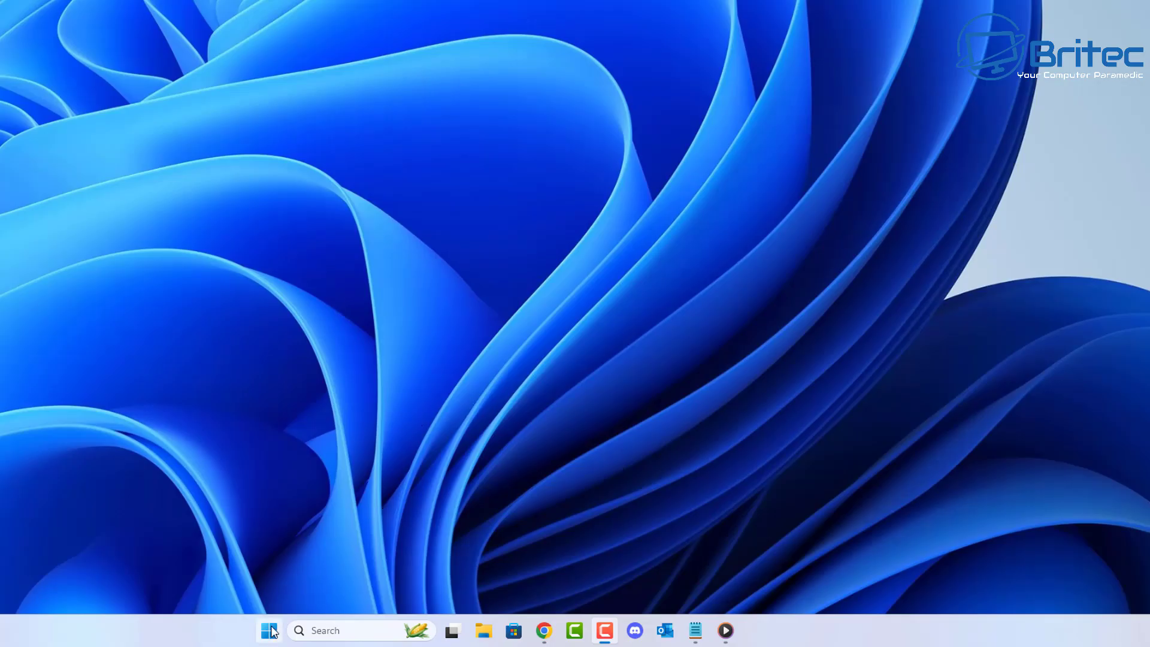
Open System Properties by running sysdm.cpl from the Run dialog.
{"action": "right_click", "coordinate": [271, 631]}
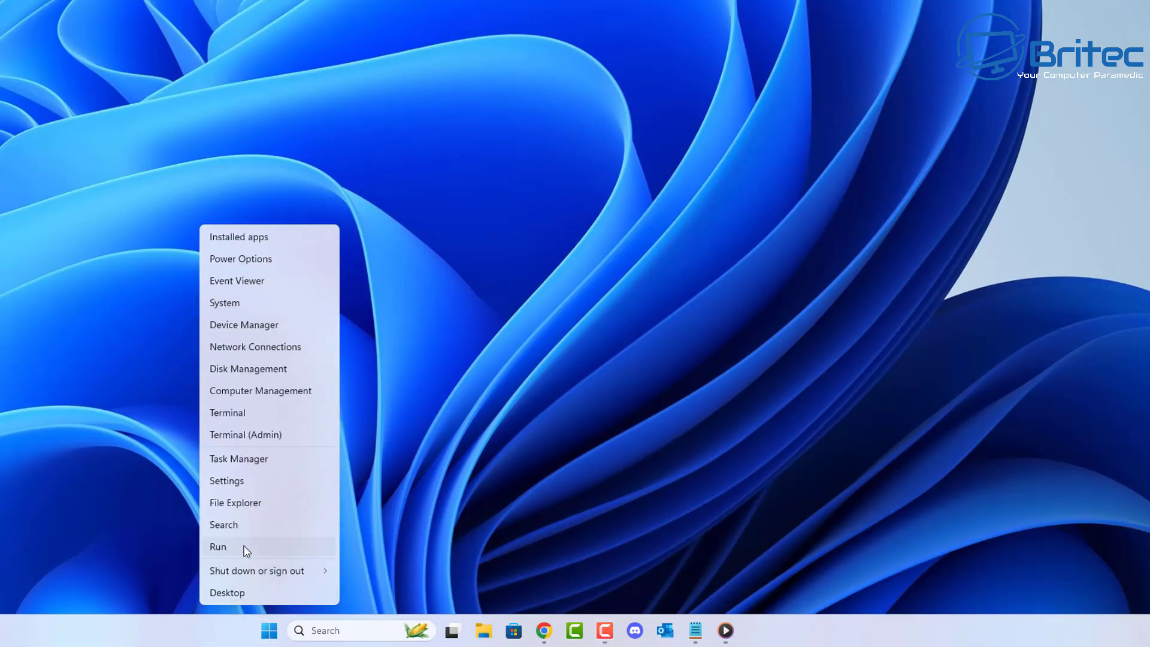
{"action": "left_click", "coordinate": [246, 547]}
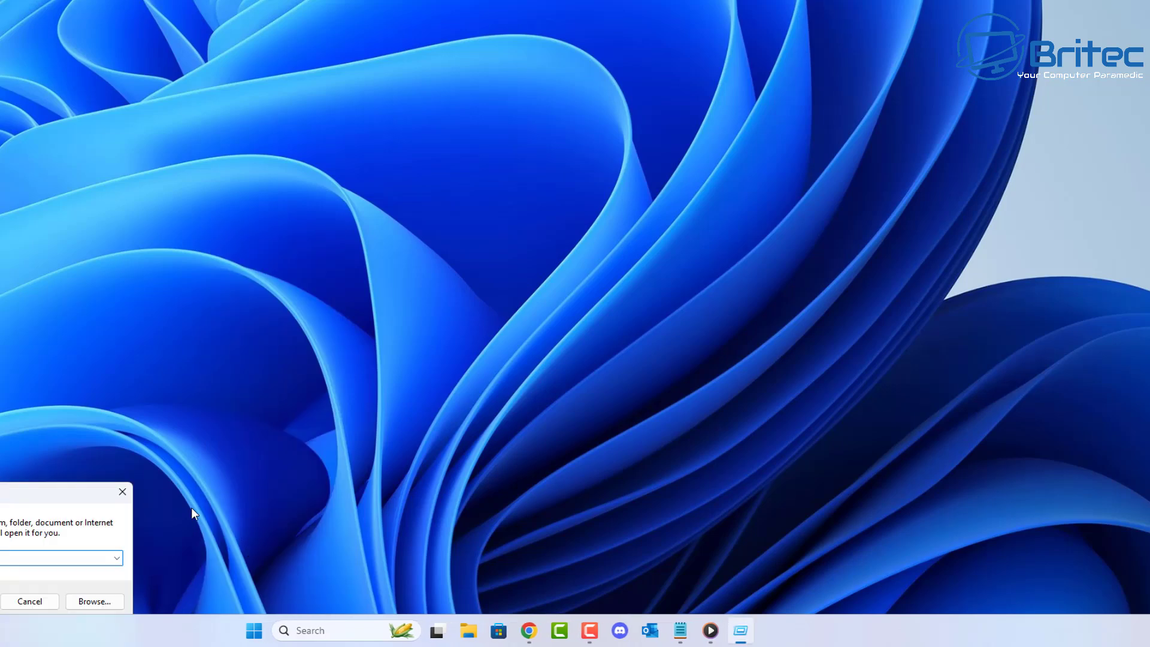
{"action": "left_click_drag", "start_coordinate": [376, 484], "coordinate": [385, 466]}
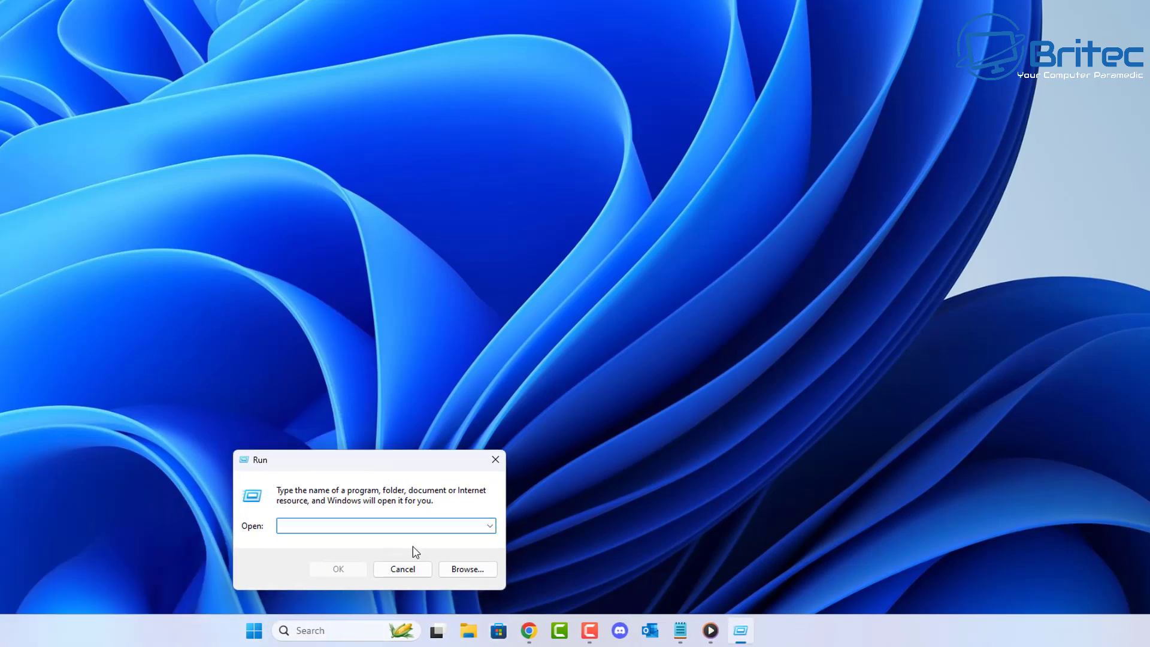
{"action": "type", "text": "sysdm.cpl"}
{"action": "key", "text": "Return"}
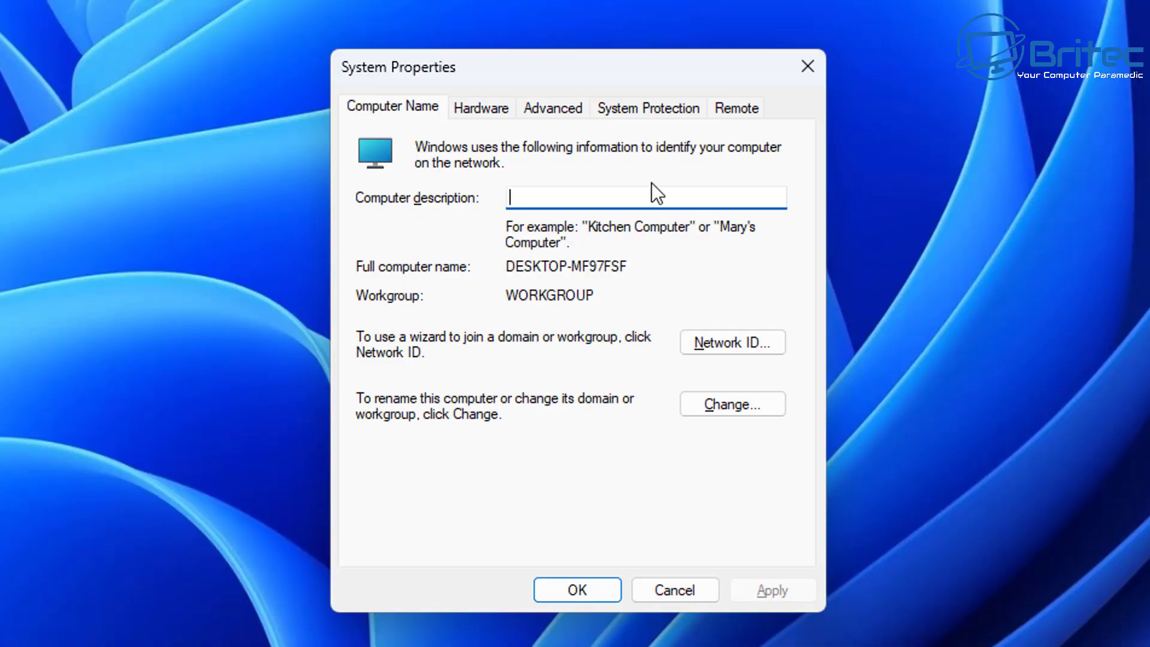
Open the Virtual Memory settings from the advanced performance options and examine the paging file configuration.
{"action": "left_click", "coordinate": [563, 107]}
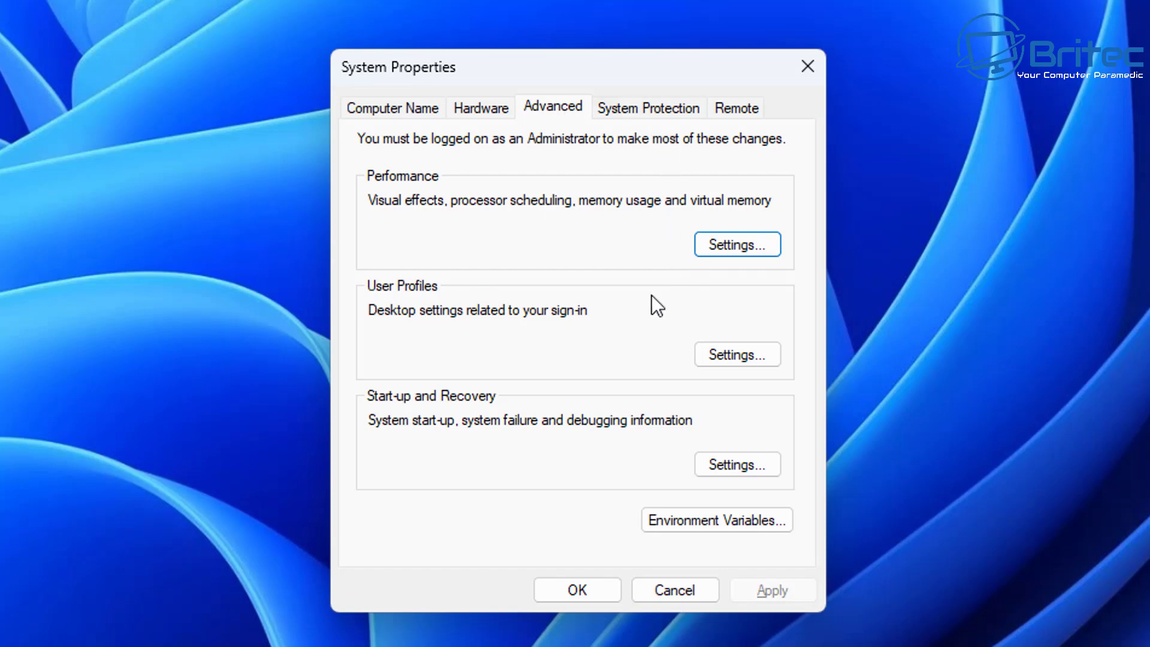
{"action": "left_click", "coordinate": [738, 239]}
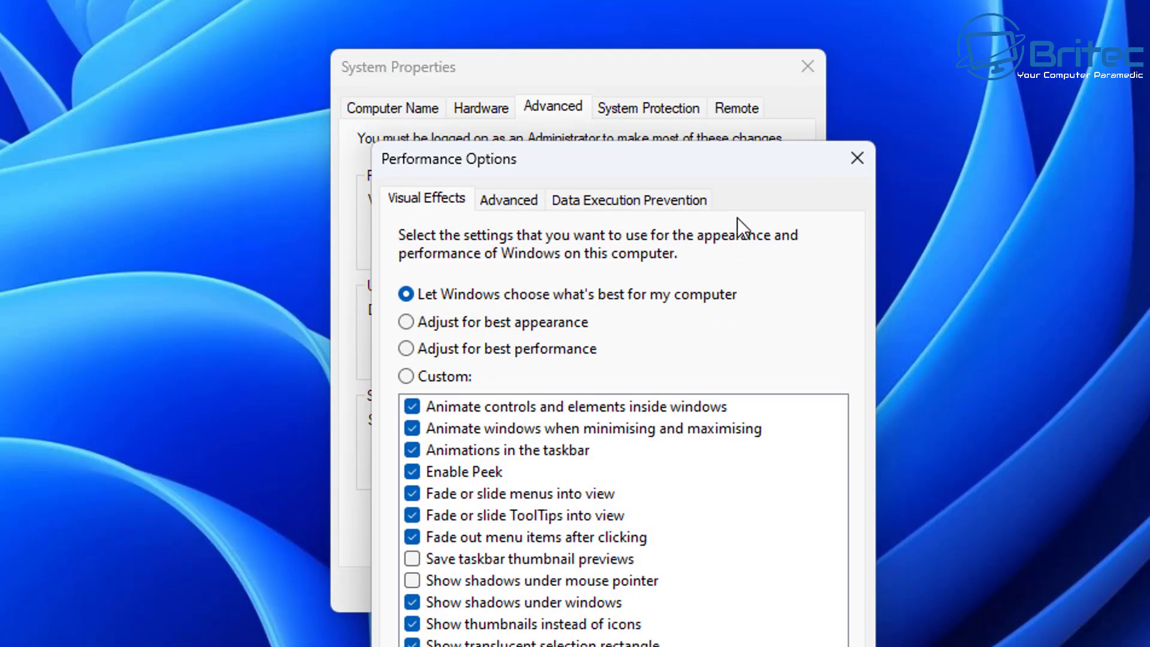
{"action": "left_click", "coordinate": [521, 200]}
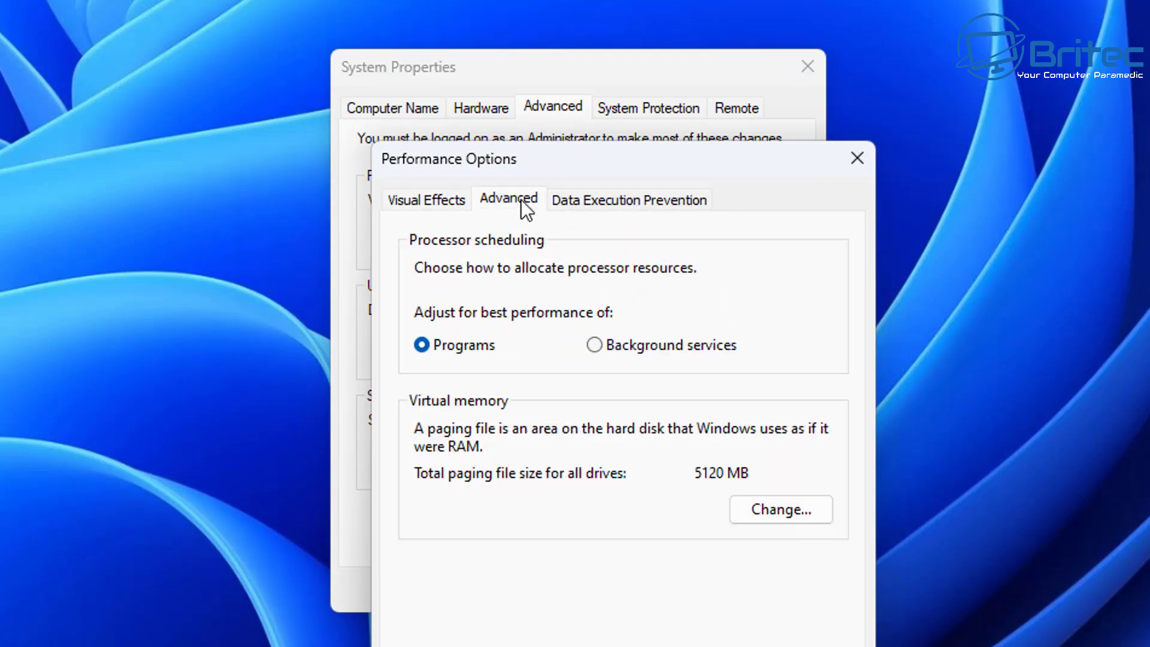
{"action": "left_click_drag", "start_coordinate": [560, 149], "coordinate": [521, 45]}
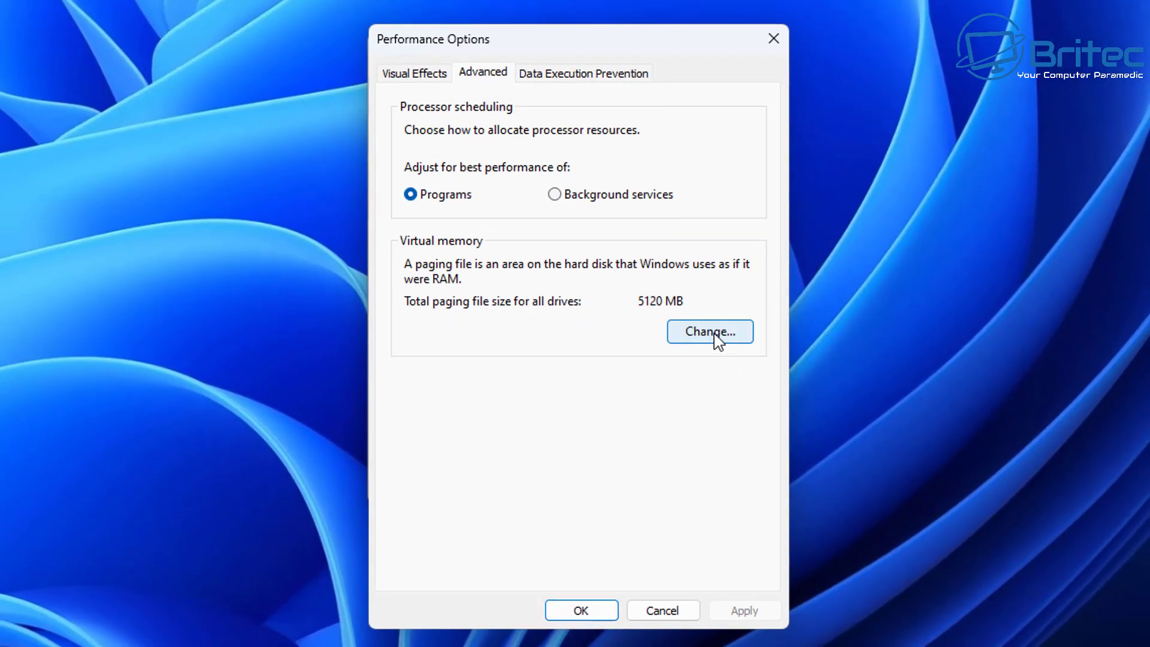
{"action": "left_click", "coordinate": [745, 409]}
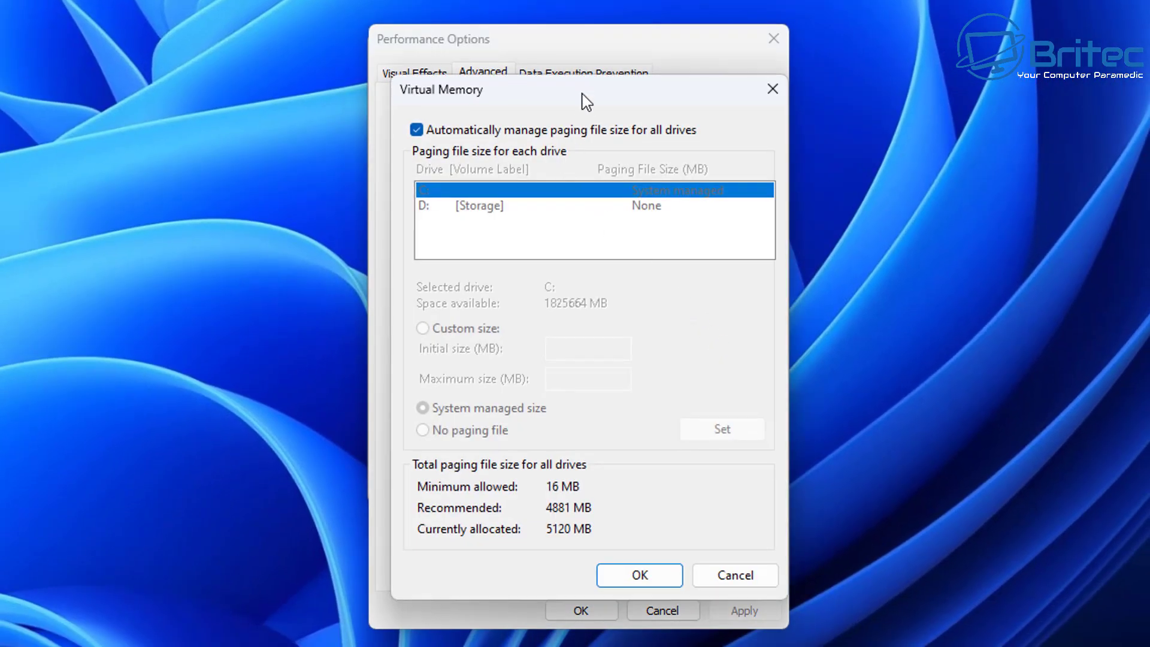
{"action": "left_click_drag", "start_coordinate": [583, 97], "coordinate": [570, 81]}
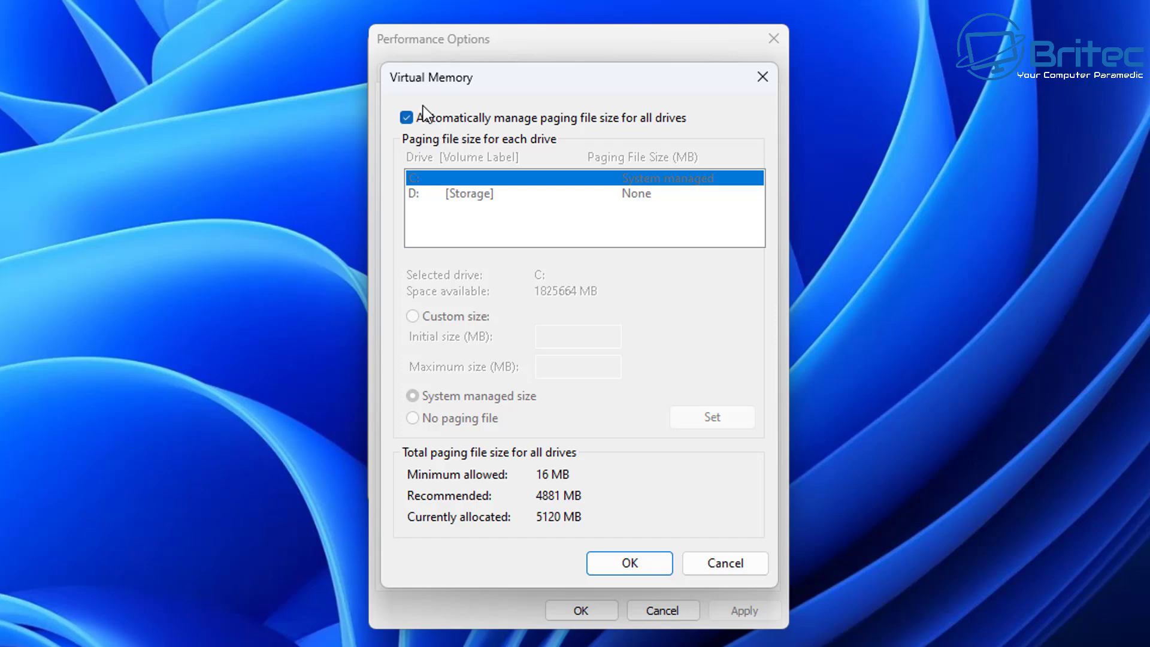
Try out No paging file for drive C:, restore automatic paging file management, and cancel out of all the system dialogs.
{"action": "left_click", "coordinate": [406, 118]}
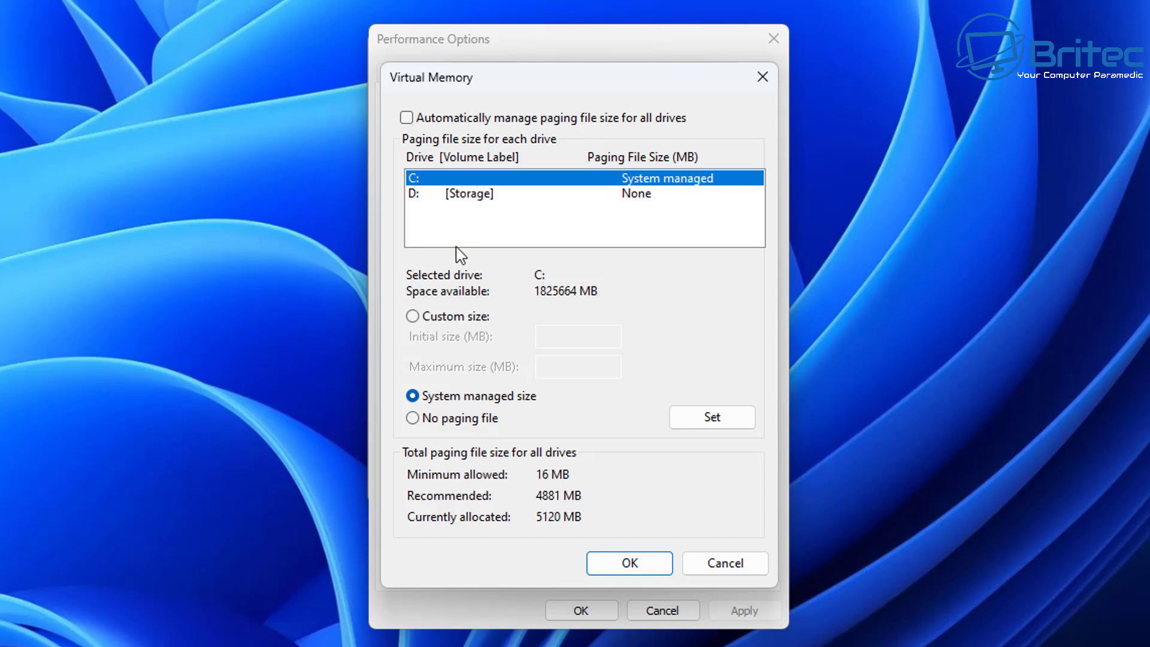
{"action": "left_click", "coordinate": [433, 426]}
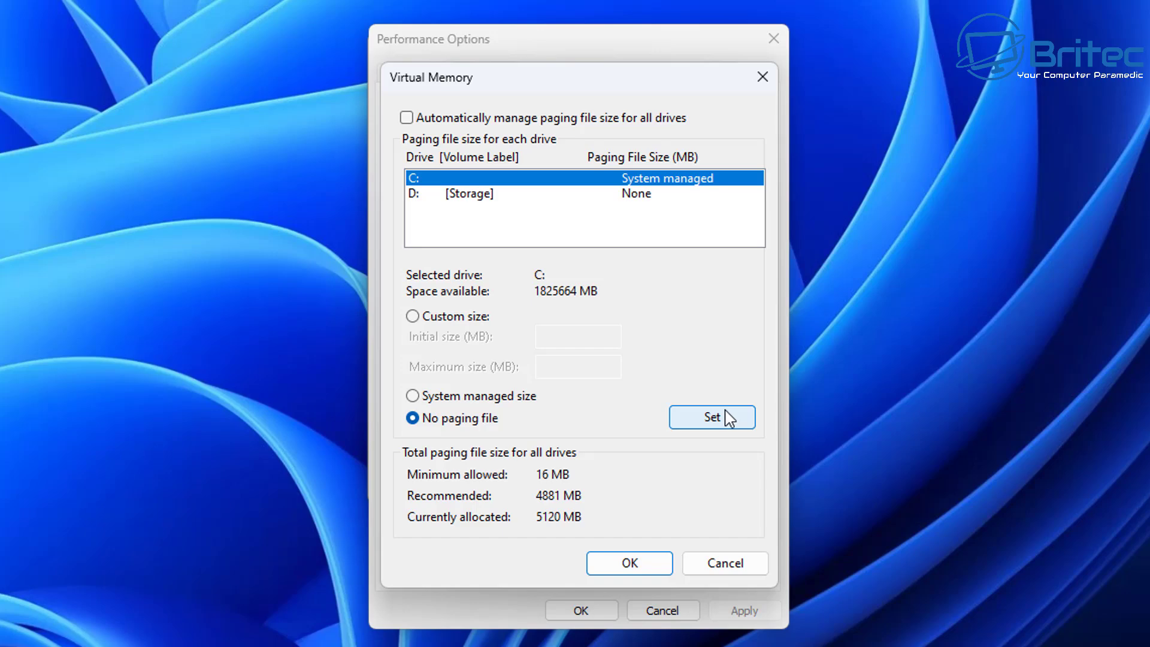
{"action": "left_click", "coordinate": [408, 118]}
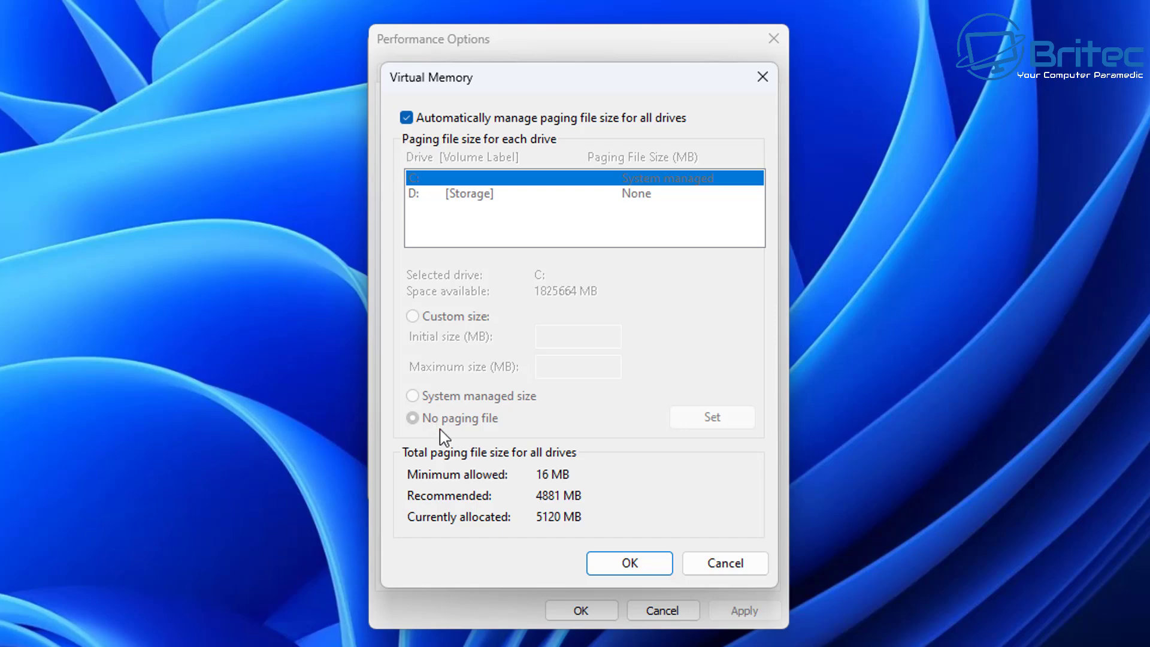
{"action": "left_click", "coordinate": [406, 117]}
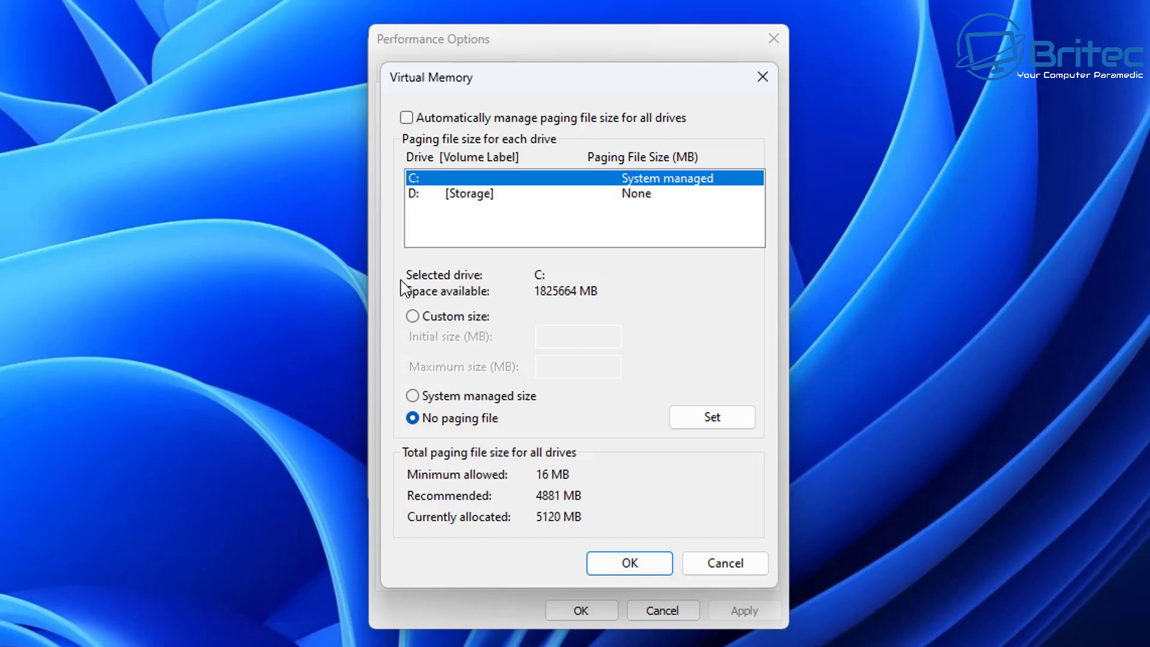
{"action": "left_click", "coordinate": [407, 118]}
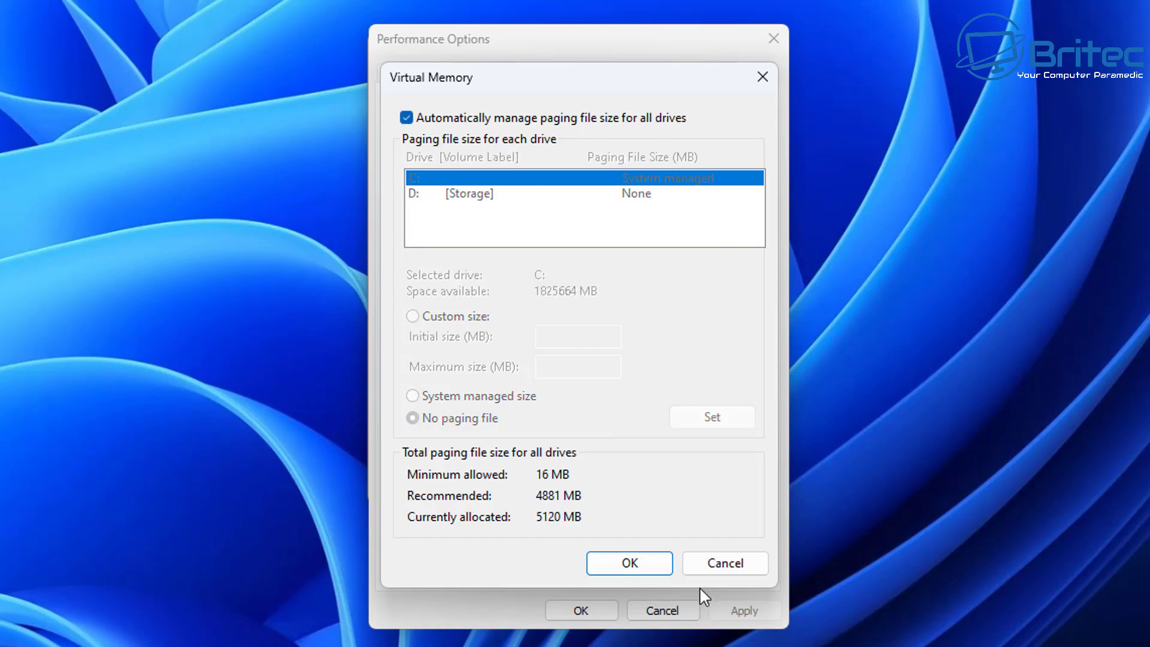
{"action": "left_click", "coordinate": [736, 566]}
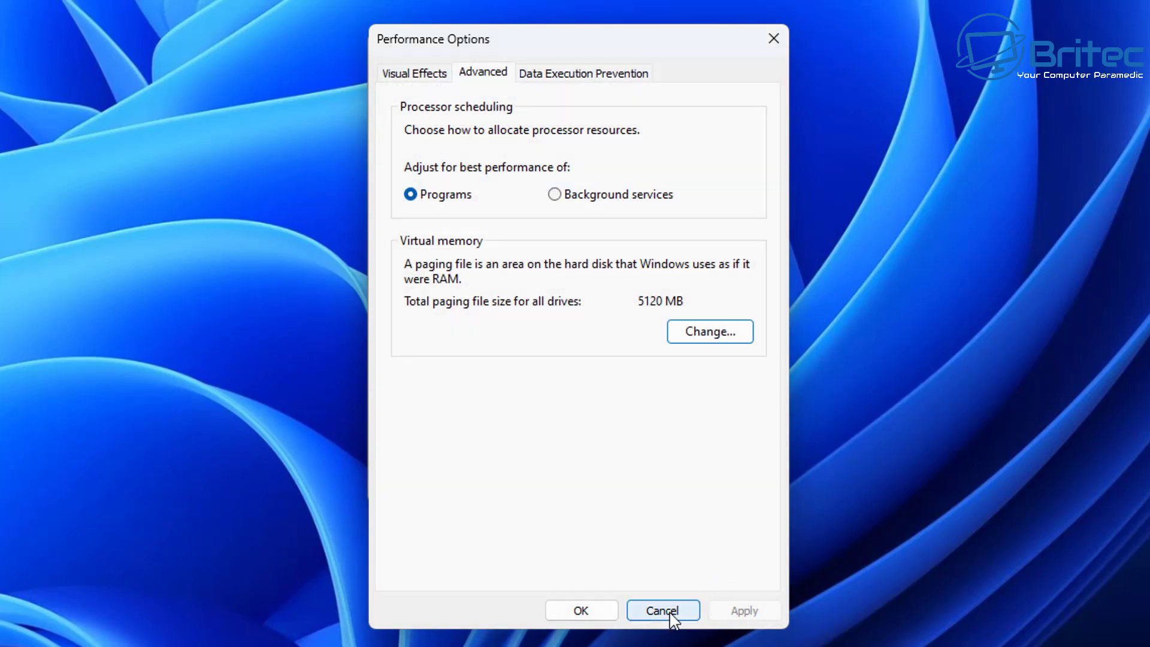
{"action": "left_click", "coordinate": [670, 615]}
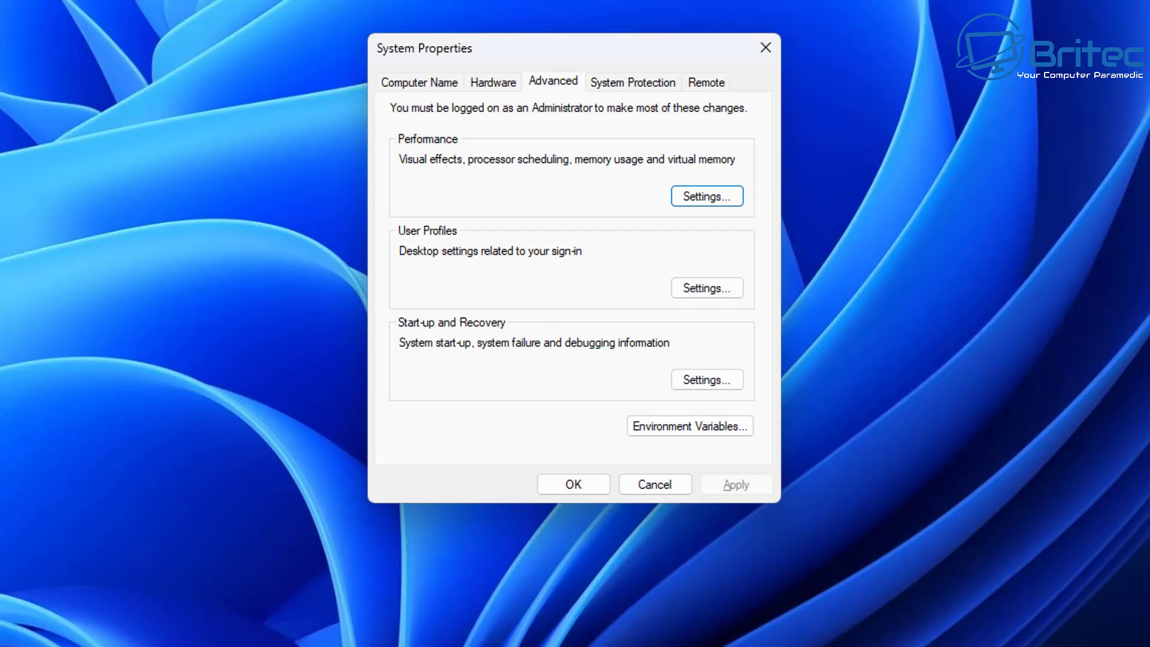
{"action": "left_click", "coordinate": [647, 488]}
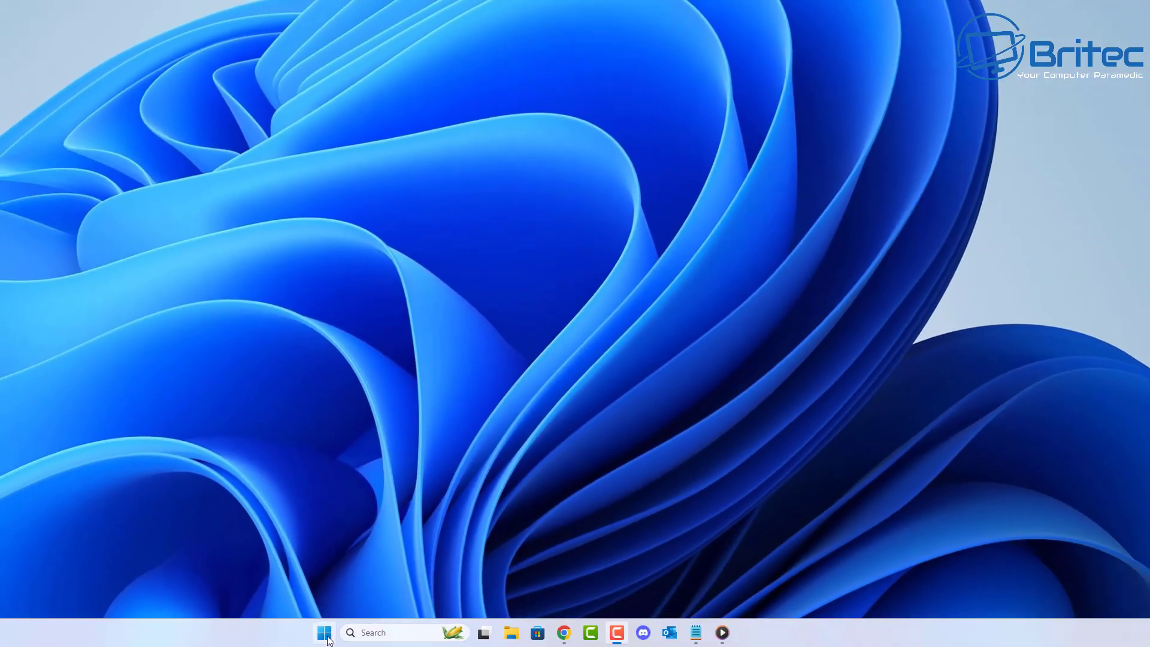
Search Windows for "indexing" and open Indexing Options.
{"action": "left_click", "coordinate": [325, 634]}
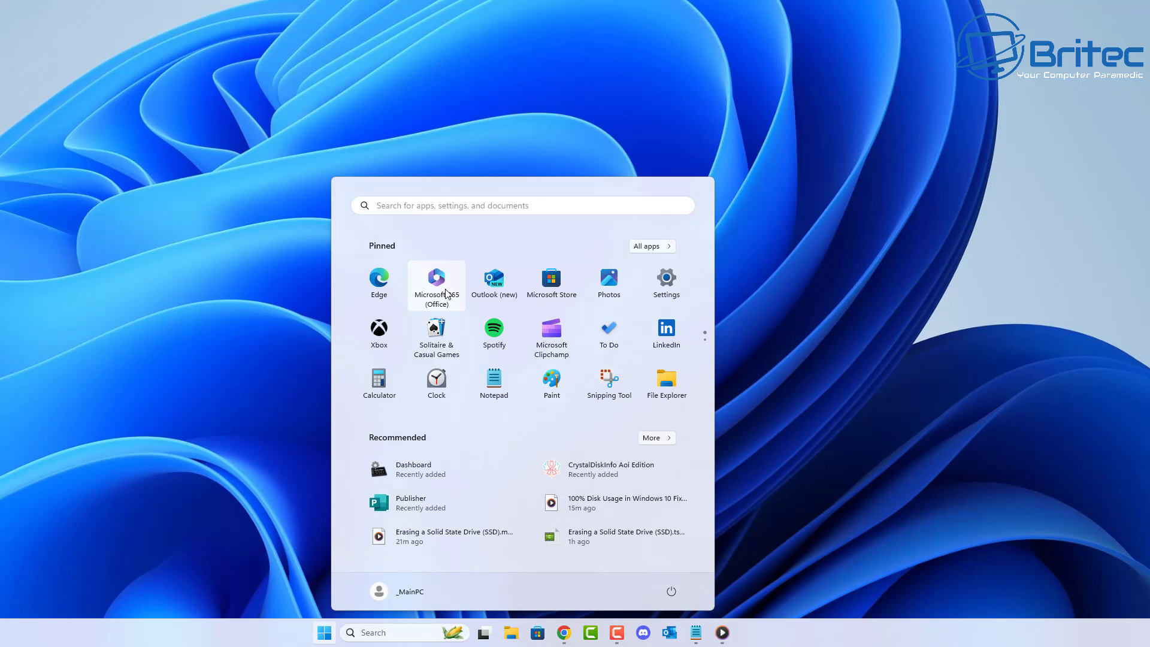
{"action": "type", "text": "index"}
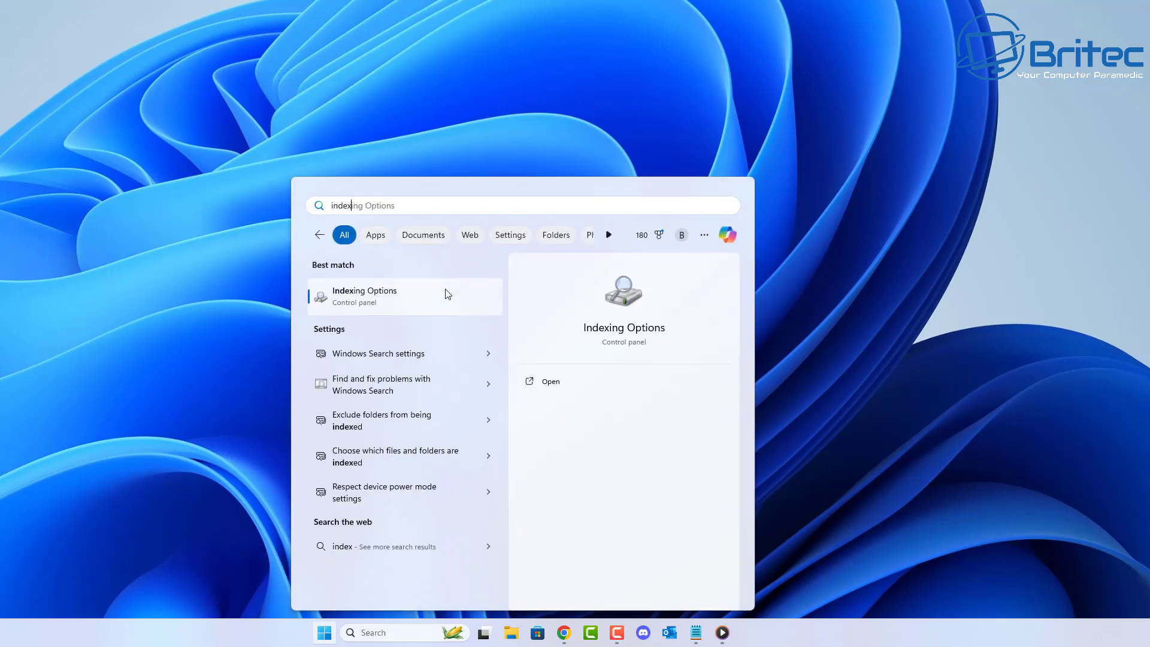
{"action": "type", "text": "ing"}
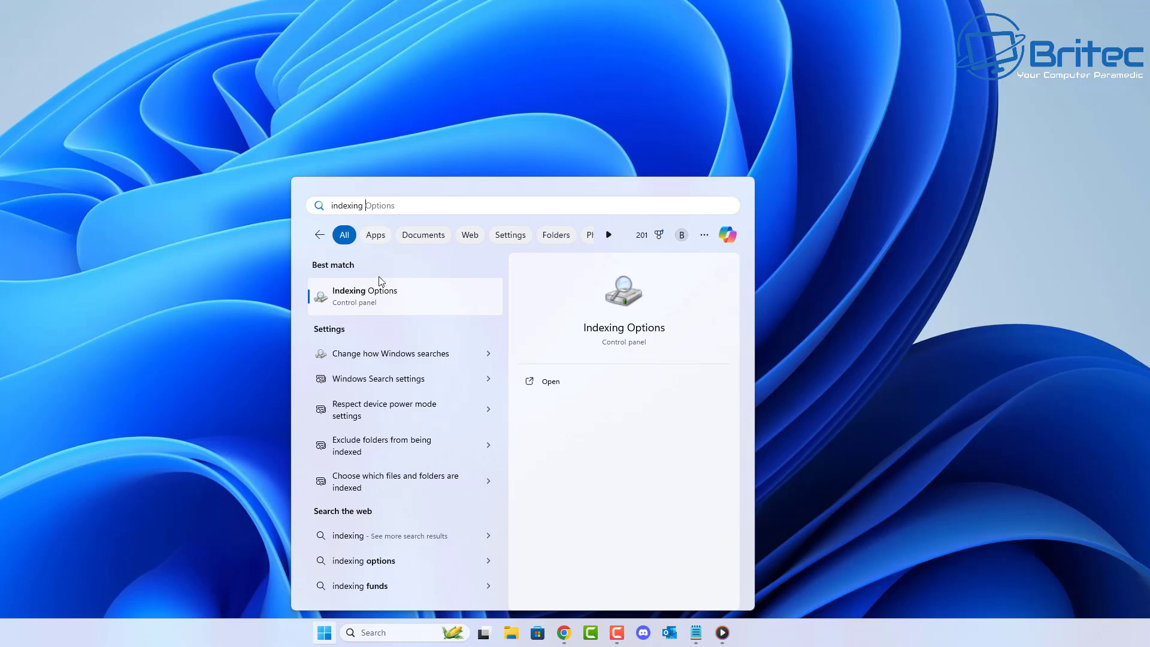
{"action": "left_click", "coordinate": [391, 302]}
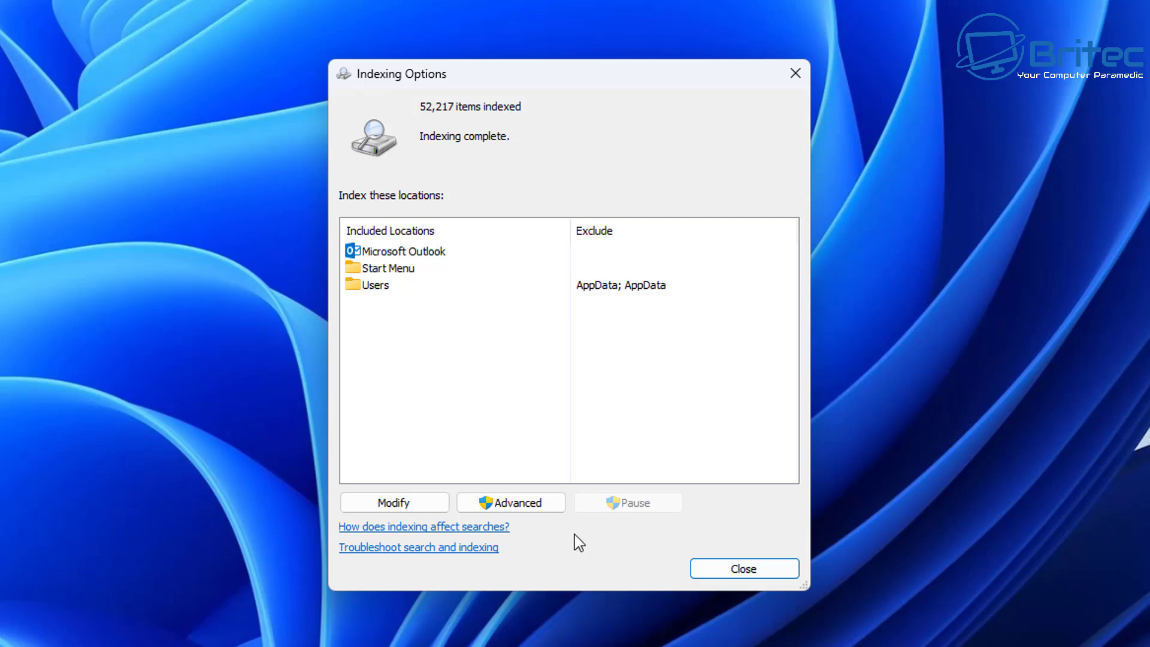
Delete and rebuild the search index from the advanced indexing options, and close Indexing Options.
{"action": "left_click", "coordinate": [525, 504]}
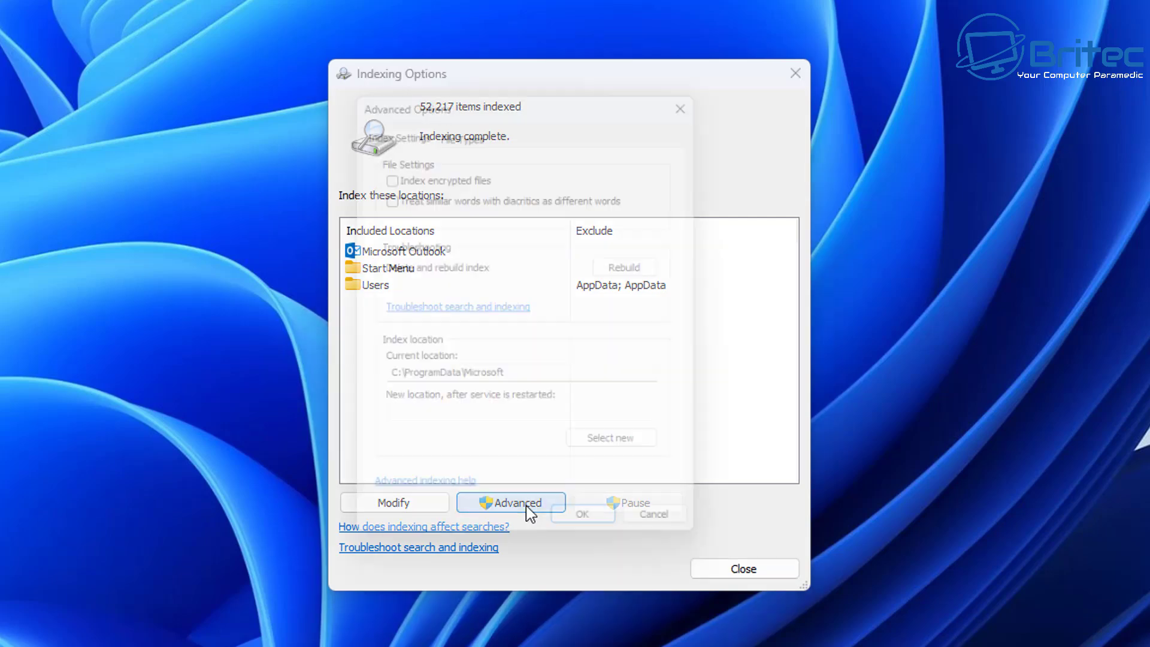
{"action": "left_click_drag", "start_coordinate": [509, 91], "coordinate": [540, 91]}
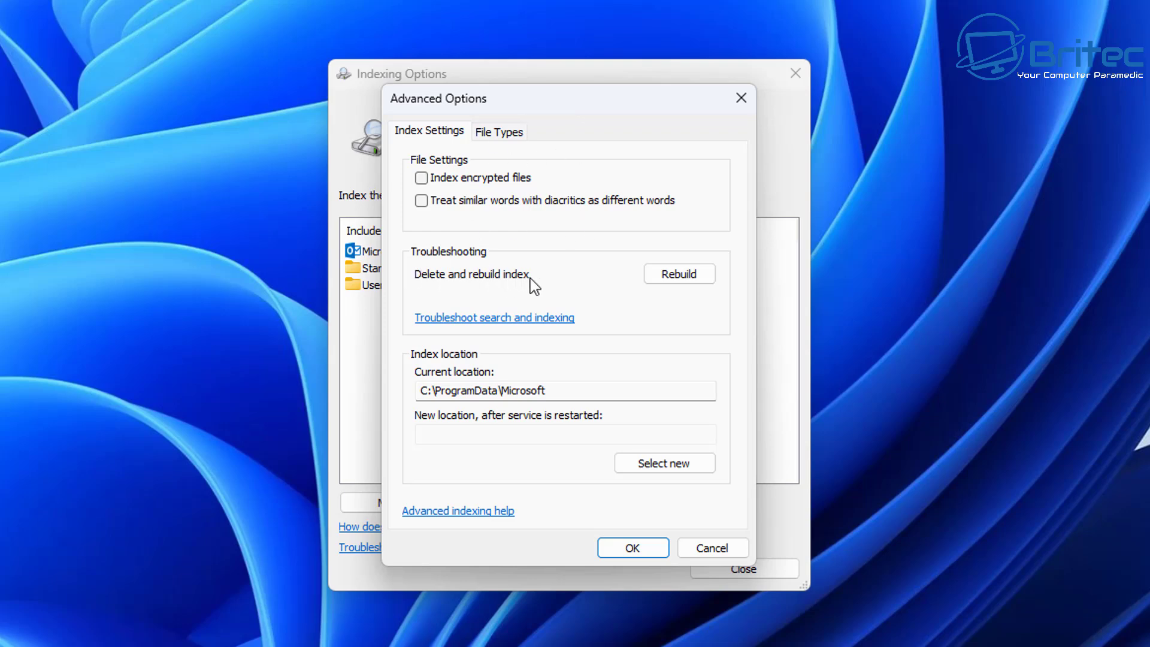
{"action": "left_click", "coordinate": [682, 274]}
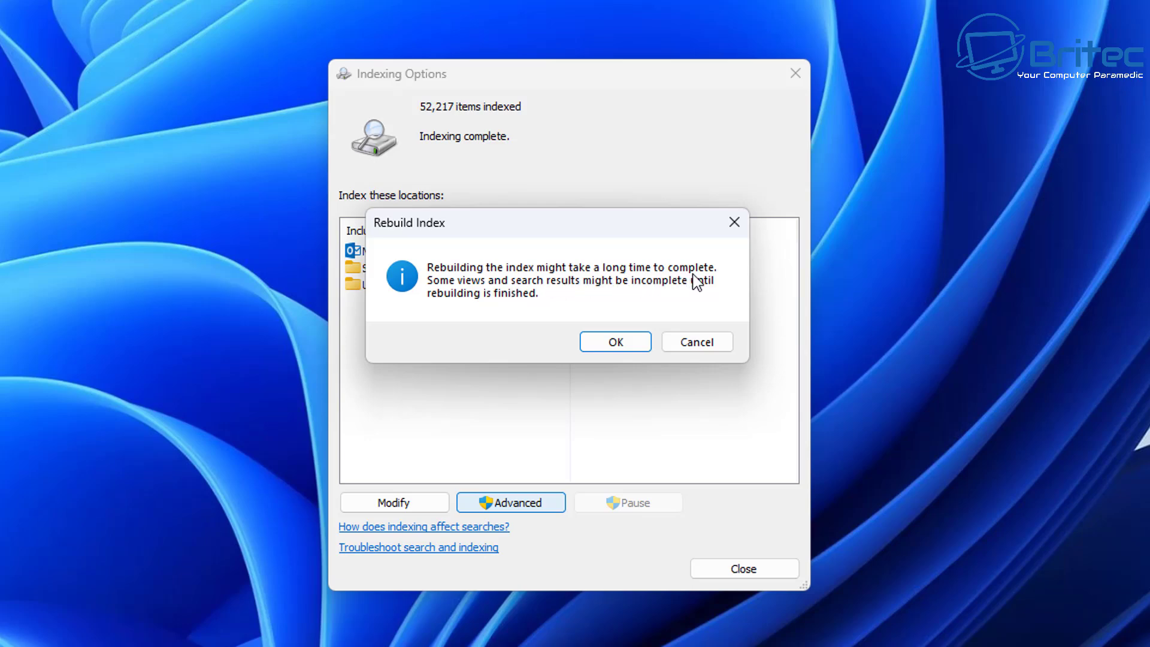
{"action": "left_click", "coordinate": [616, 342]}
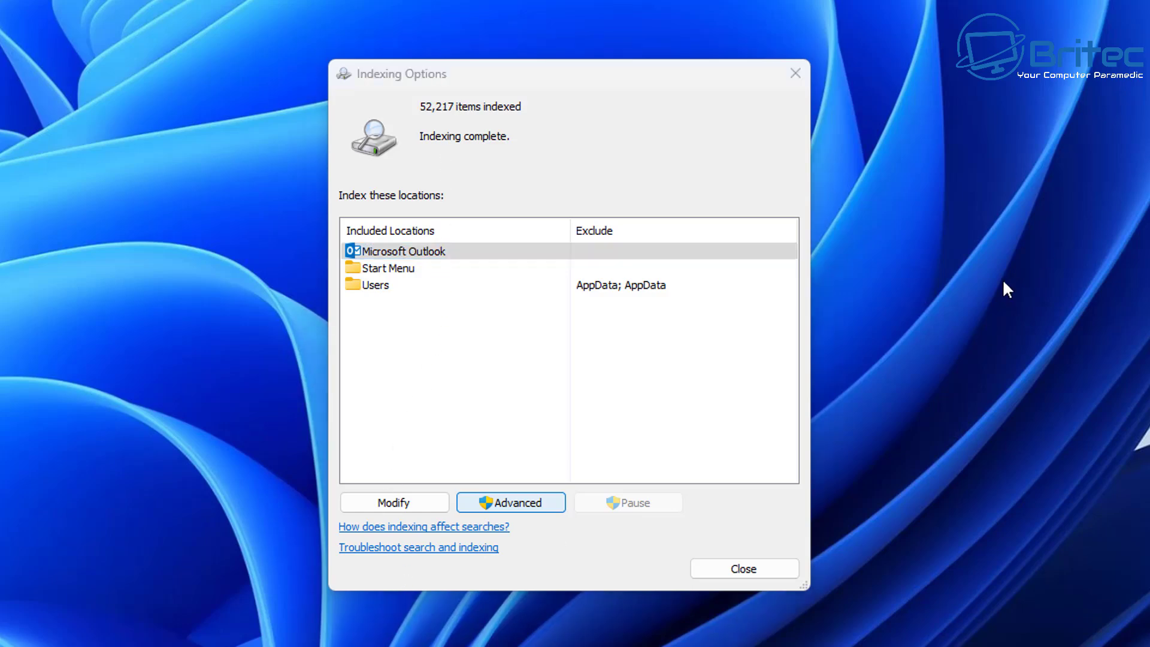
{"action": "left_click", "coordinate": [759, 566]}
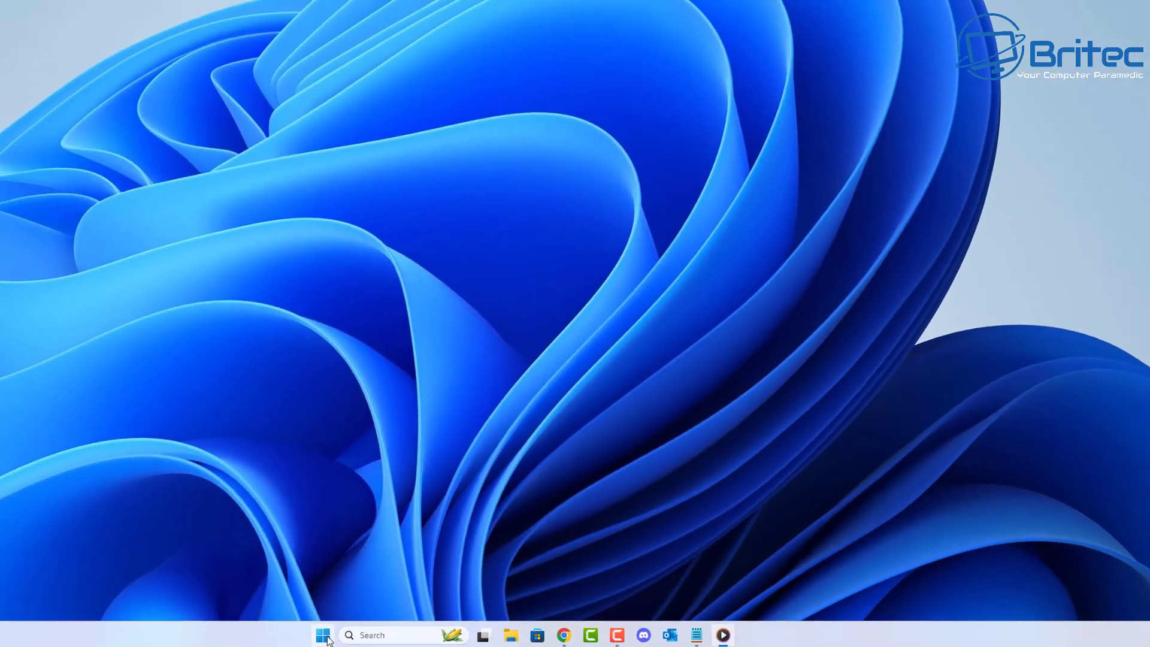
Open the Storage page of the Windows system settings and go into the Storage Sense configuration.
{"action": "left_click", "coordinate": [325, 633]}
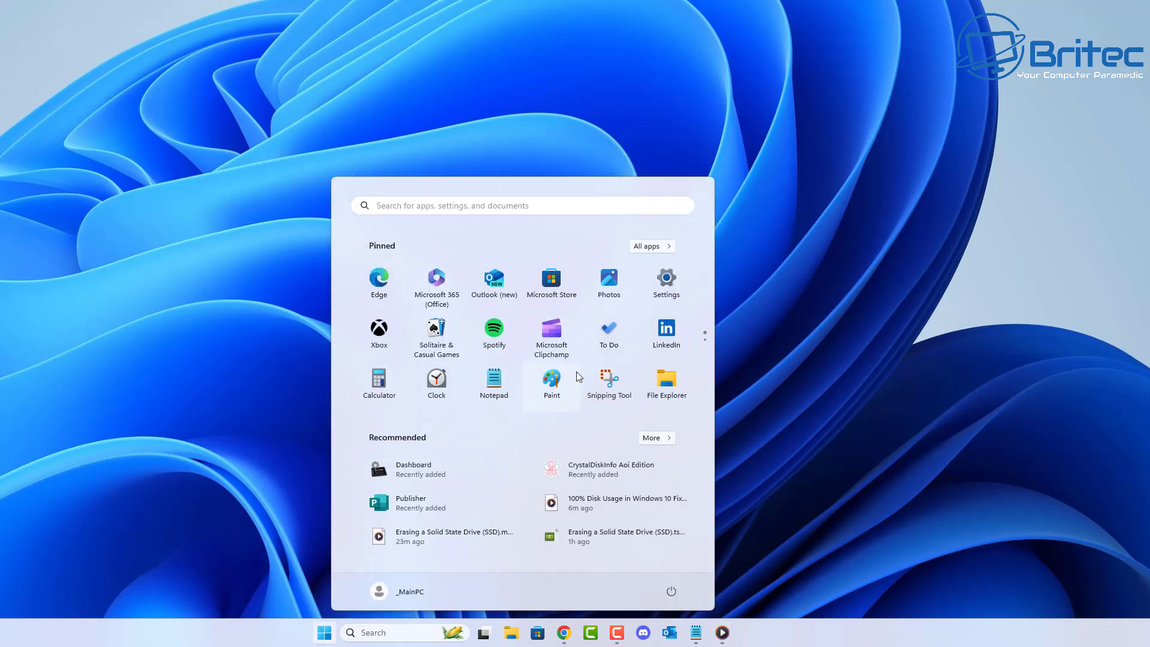
{"action": "left_click", "coordinate": [667, 286]}
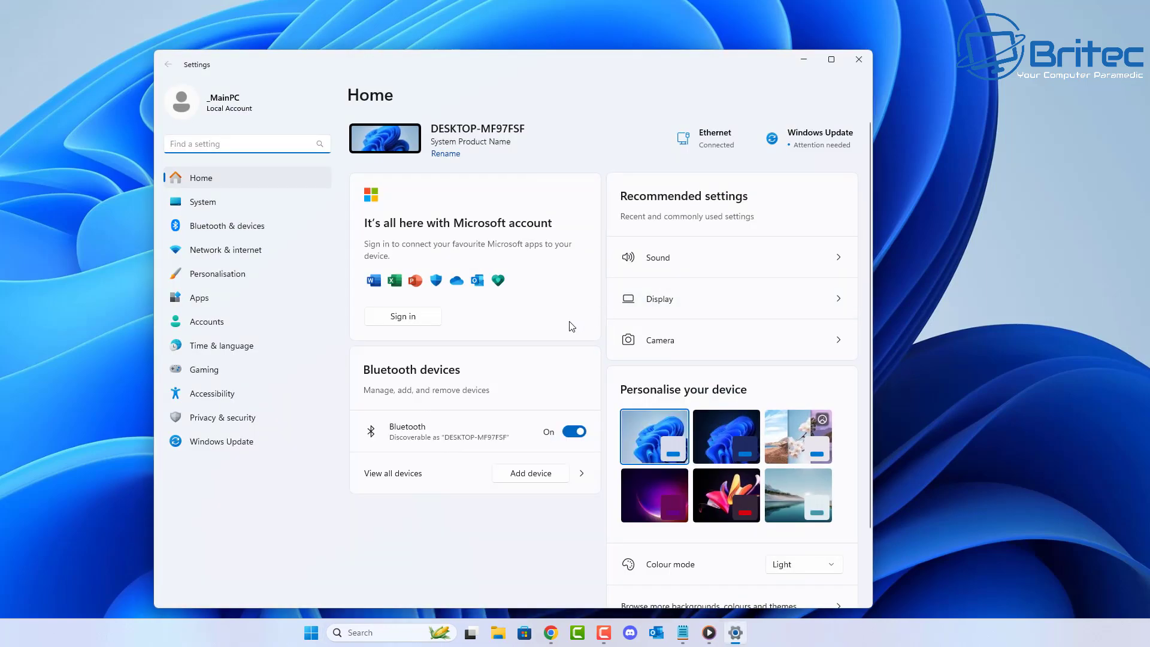
{"action": "left_click", "coordinate": [203, 204]}
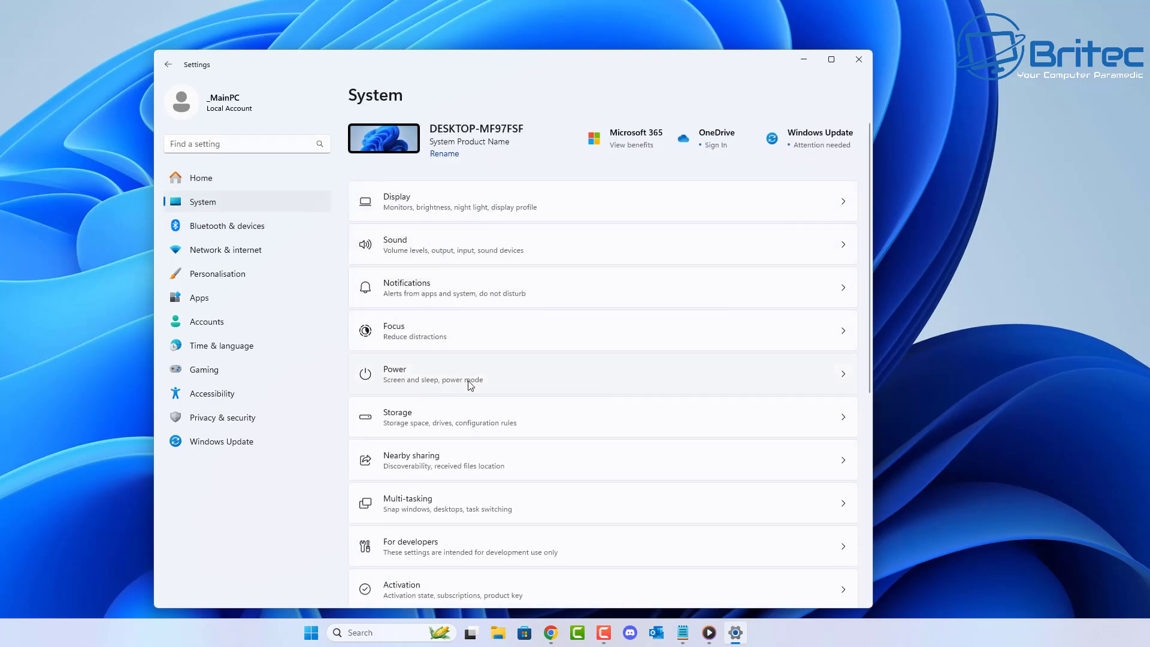
{"action": "left_click", "coordinate": [579, 421]}
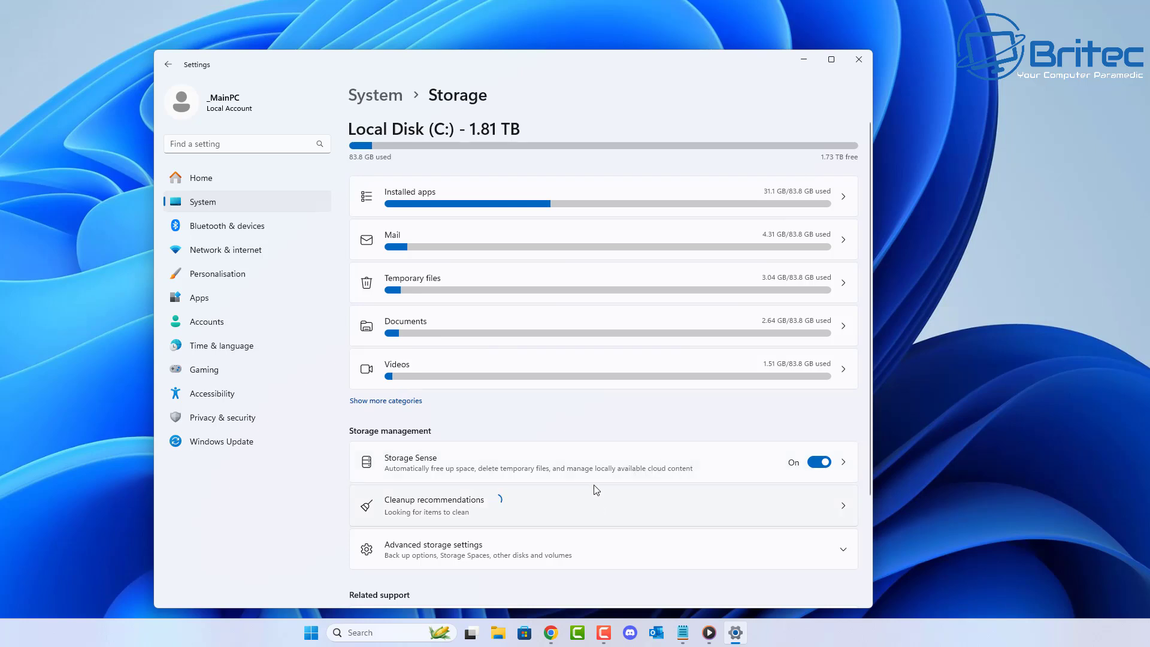
{"action": "scroll", "coordinate": [601, 488], "scroll_direction": "down", "scroll_amount": 3}
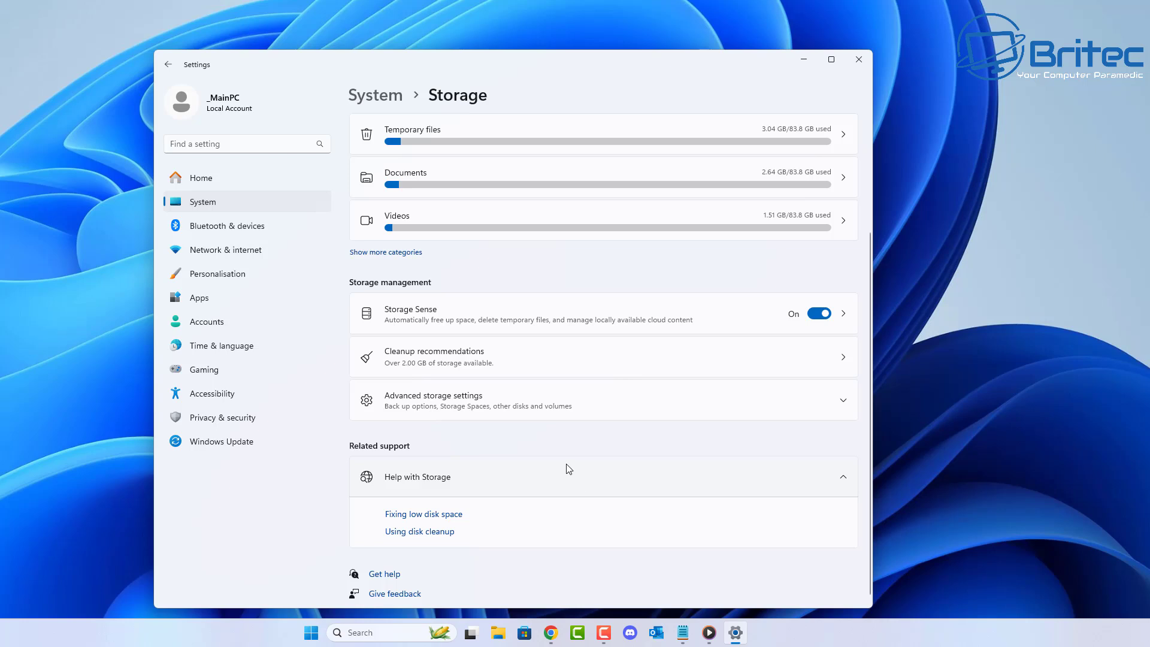
{"action": "left_click", "coordinate": [535, 324]}
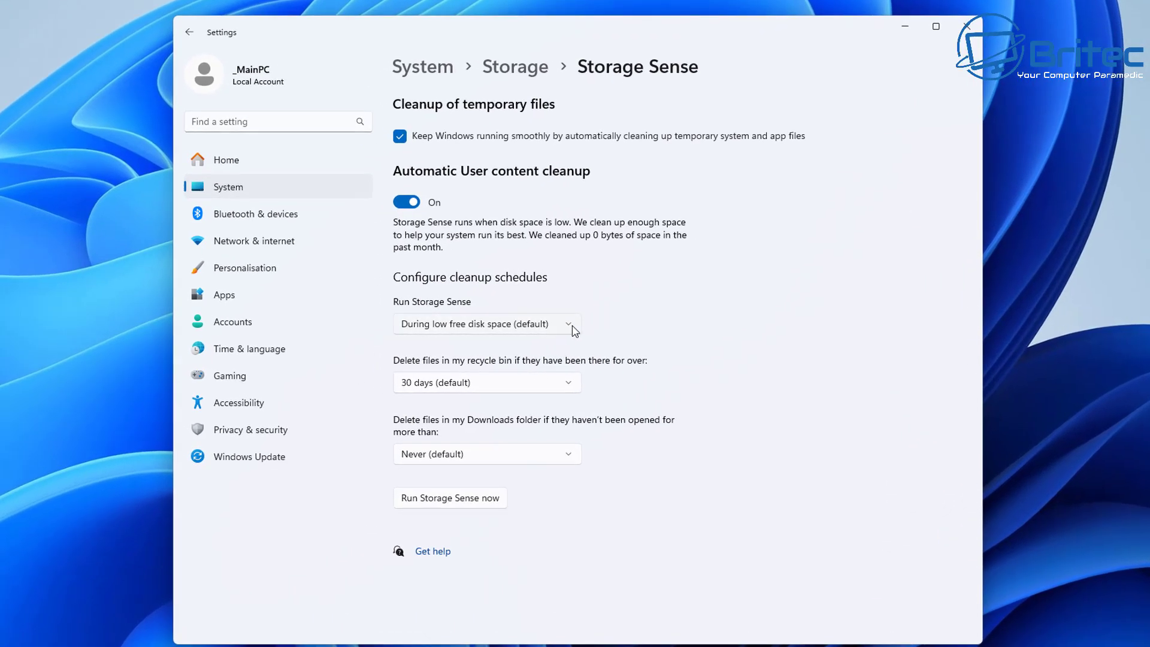
Examine the available schedules for running Storage Sense and for deleting recycle bin files, keeping the default choices.
{"action": "left_click", "coordinate": [511, 328]}
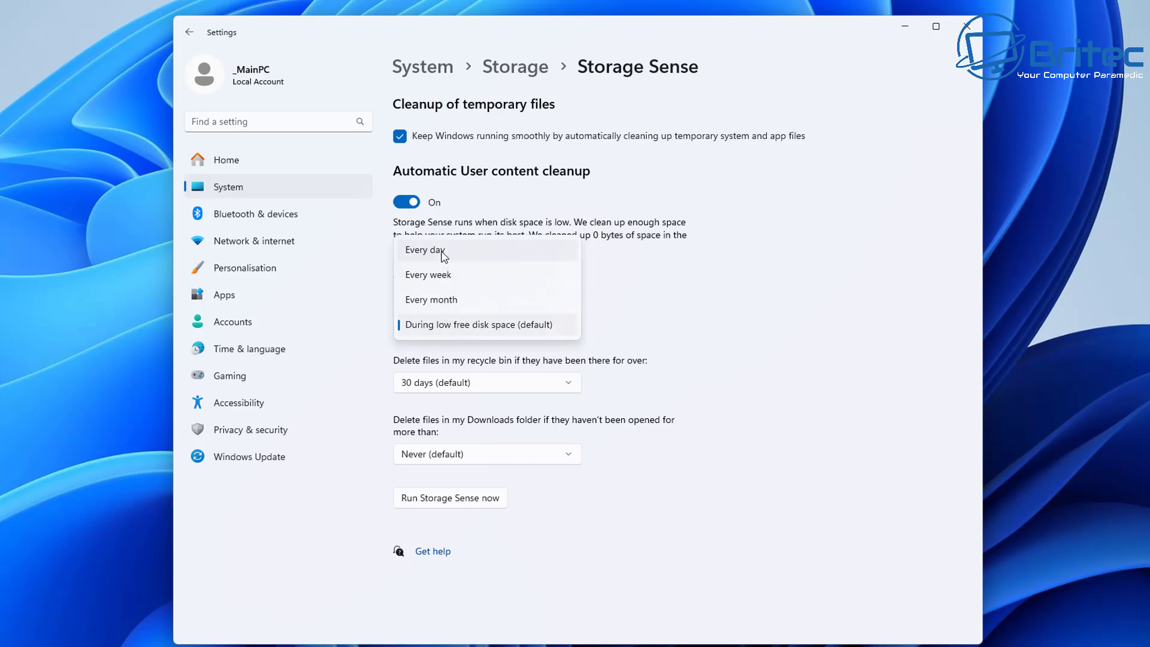
{"action": "left_click", "coordinate": [708, 259]}
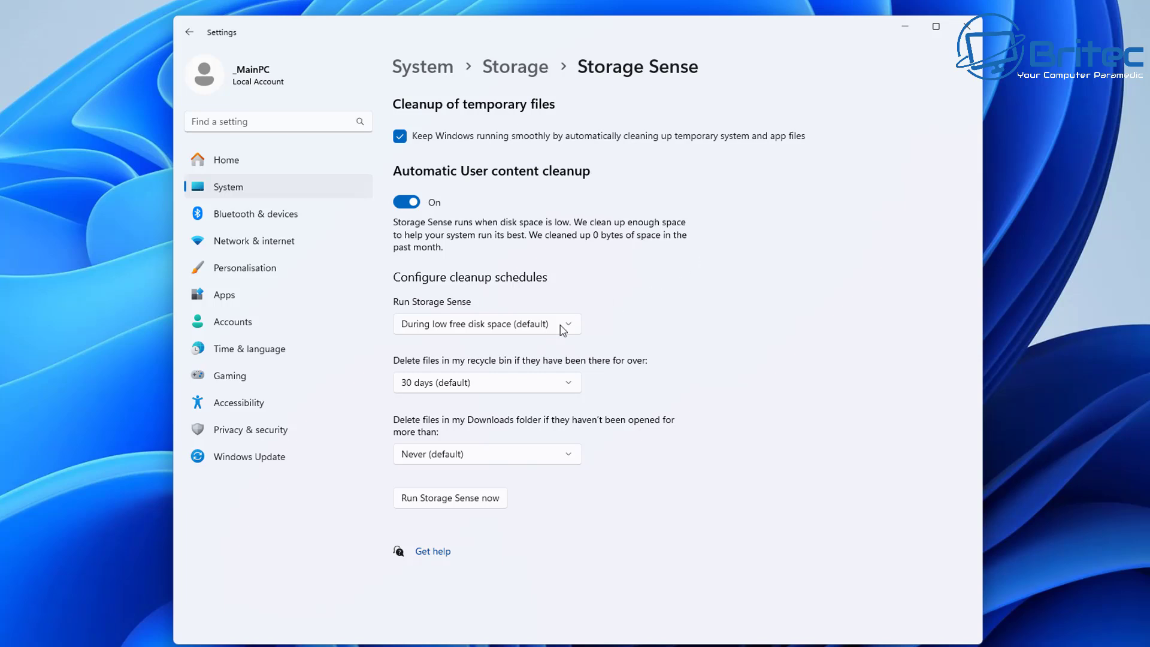
{"action": "left_click", "coordinate": [525, 385]}
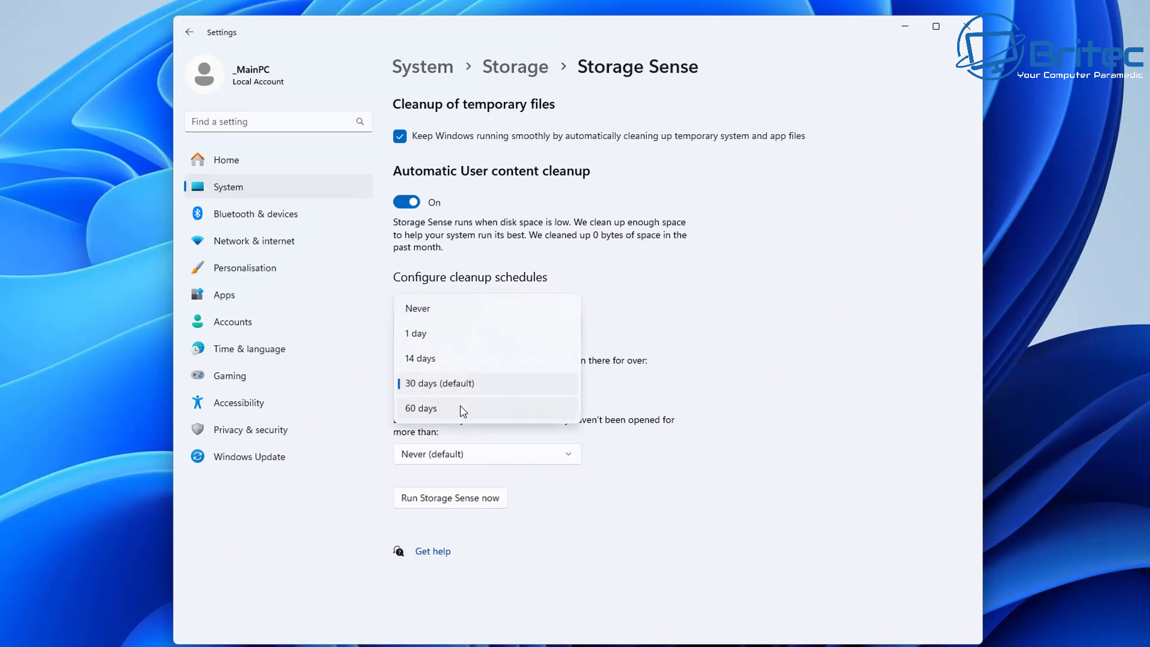
{"action": "left_click", "coordinate": [764, 382]}
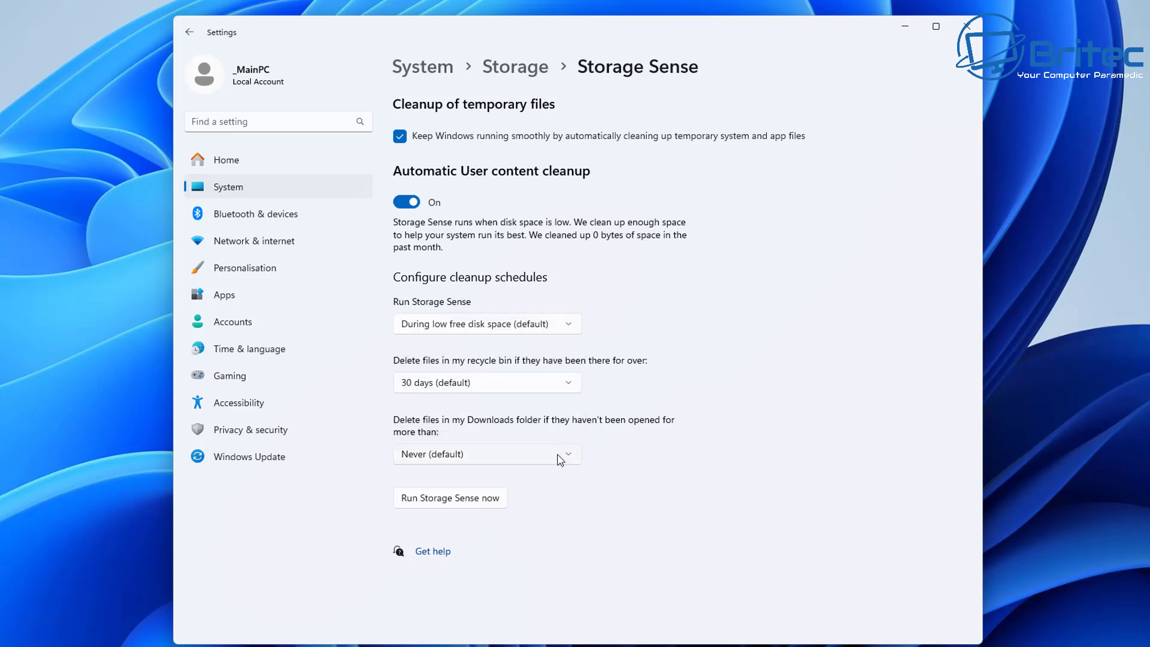
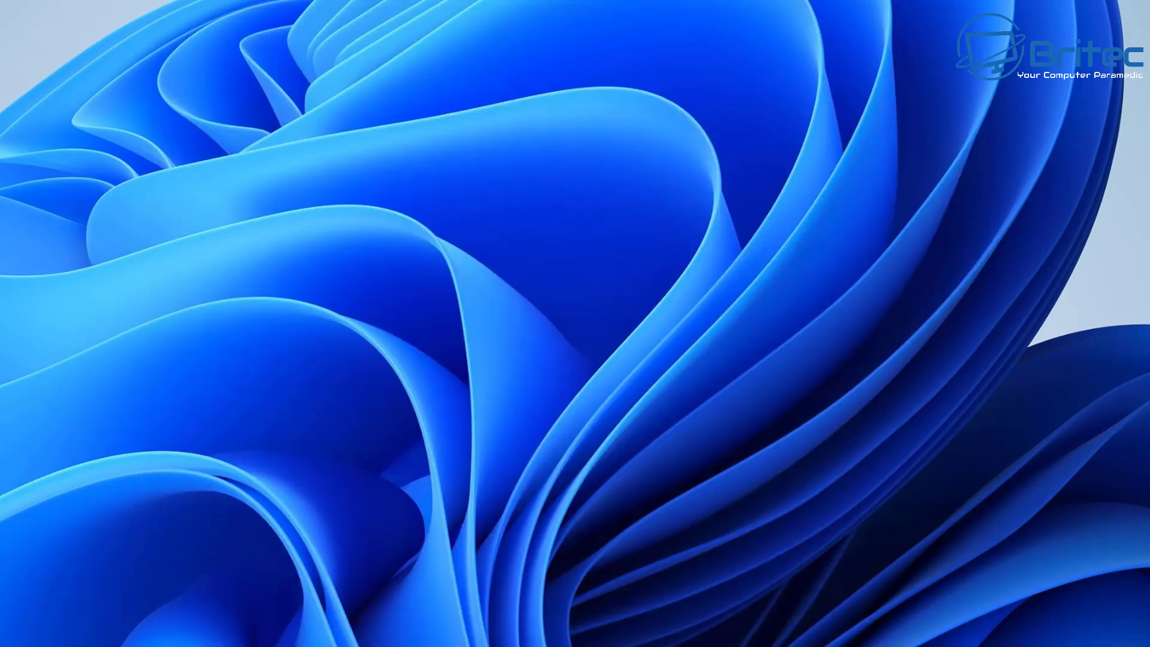
Search Windows for "clean", open Disk Clean-up for drive C:, and look through the files to delete.
{"action": "key", "text": "super"}
{"action": "type", "text": "clean"}
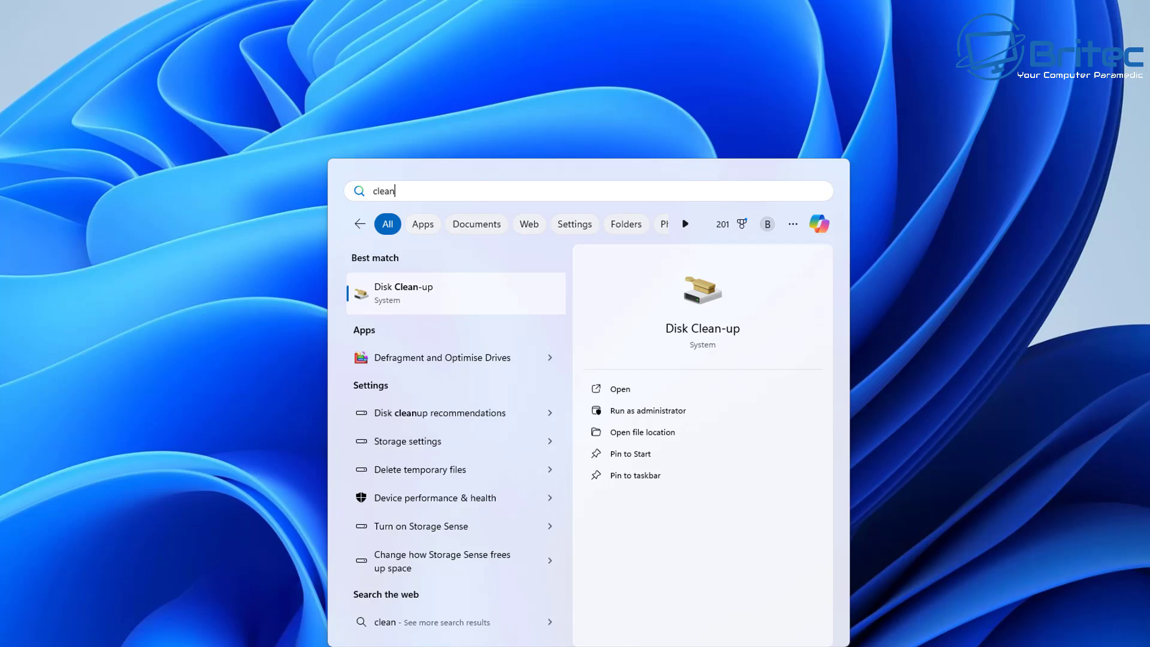
{"action": "left_click", "coordinate": [429, 299]}
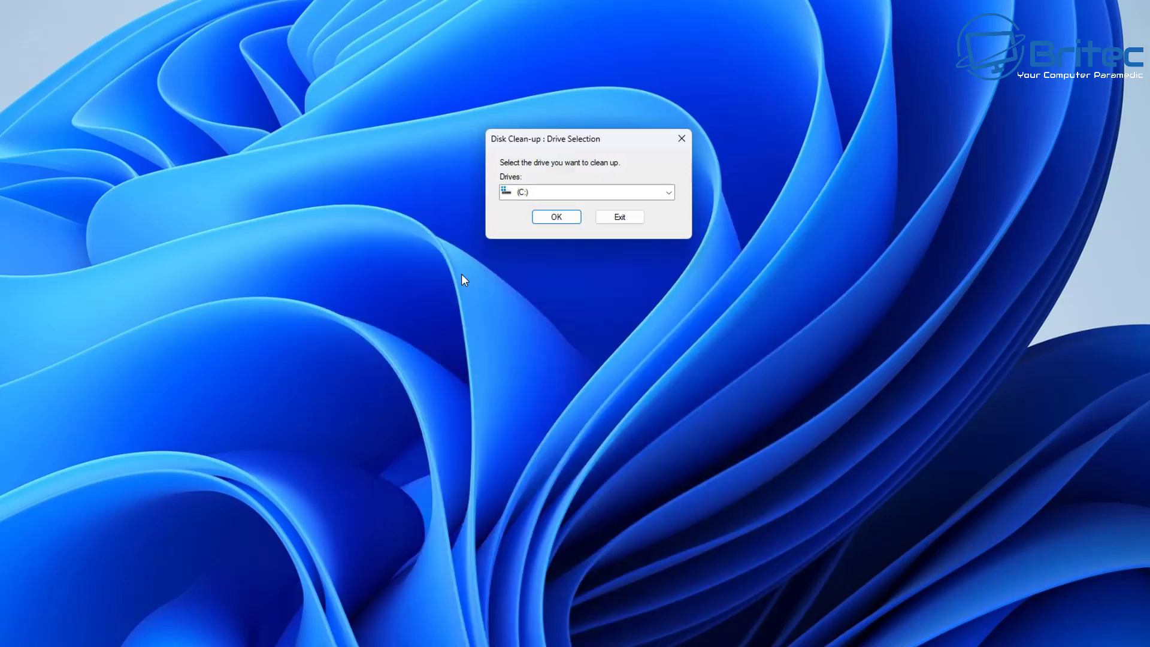
{"action": "left_click", "coordinate": [568, 220]}
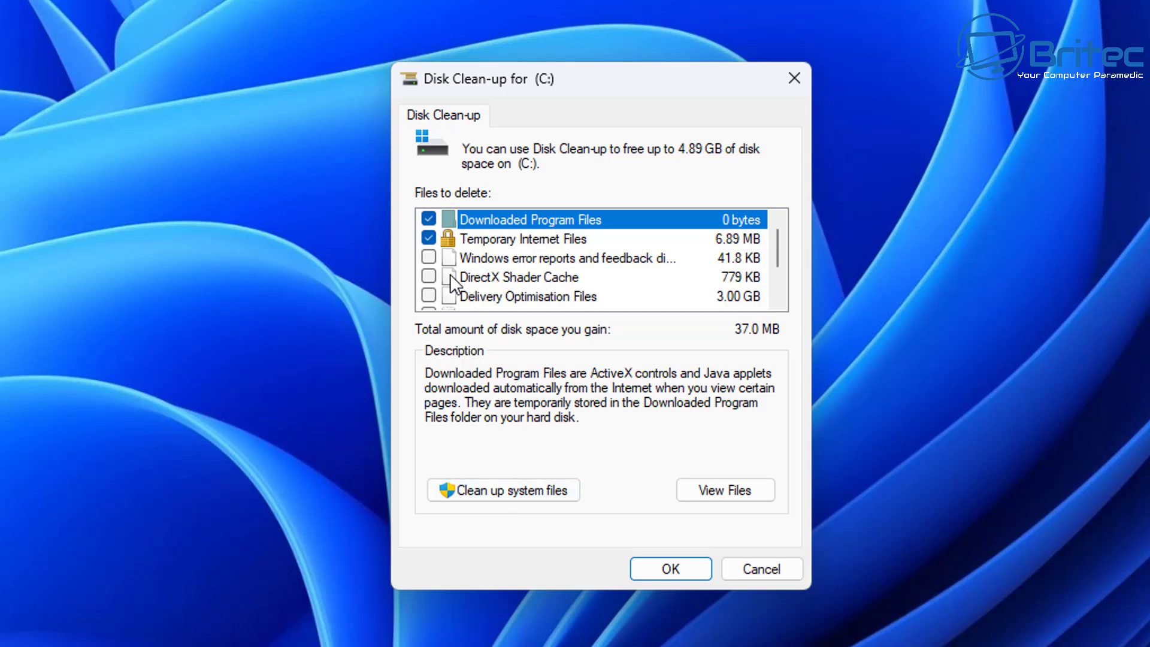
{"action": "scroll", "coordinate": [450, 274], "scroll_direction": "down", "scroll_amount": 1}
{"action": "scroll", "coordinate": [450, 274], "scroll_direction": "up", "scroll_amount": 1}
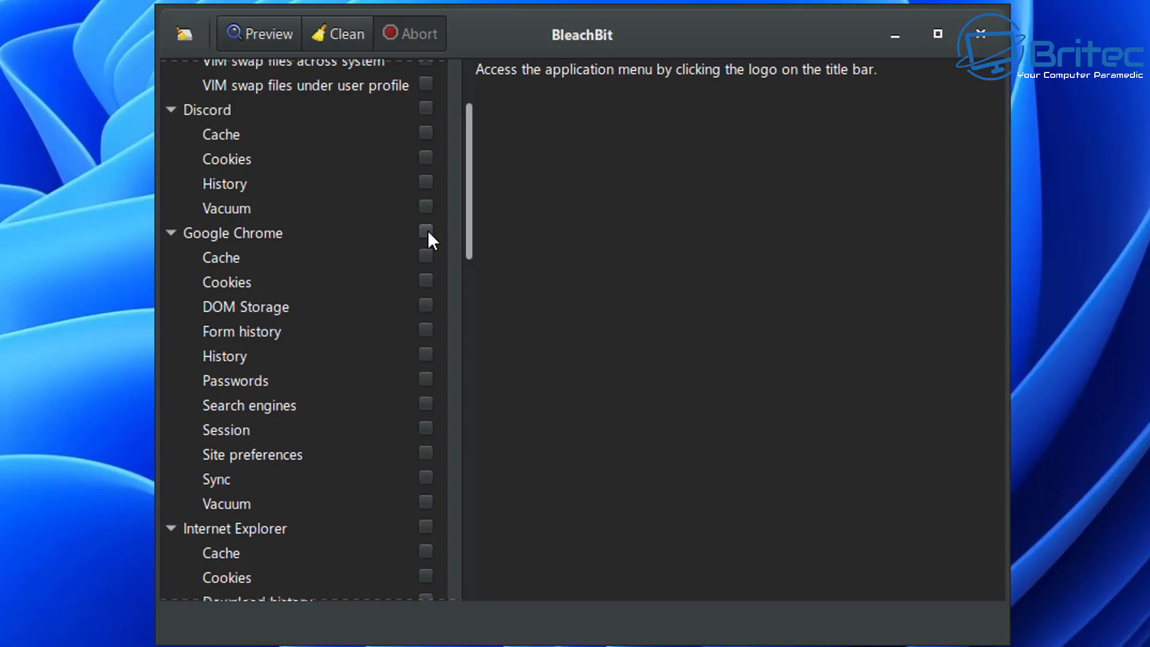
In BleachBit, try selecting the Google Chrome cleaning options without Passwords, and clear all of them again.
{"action": "left_click", "coordinate": [426, 231]}
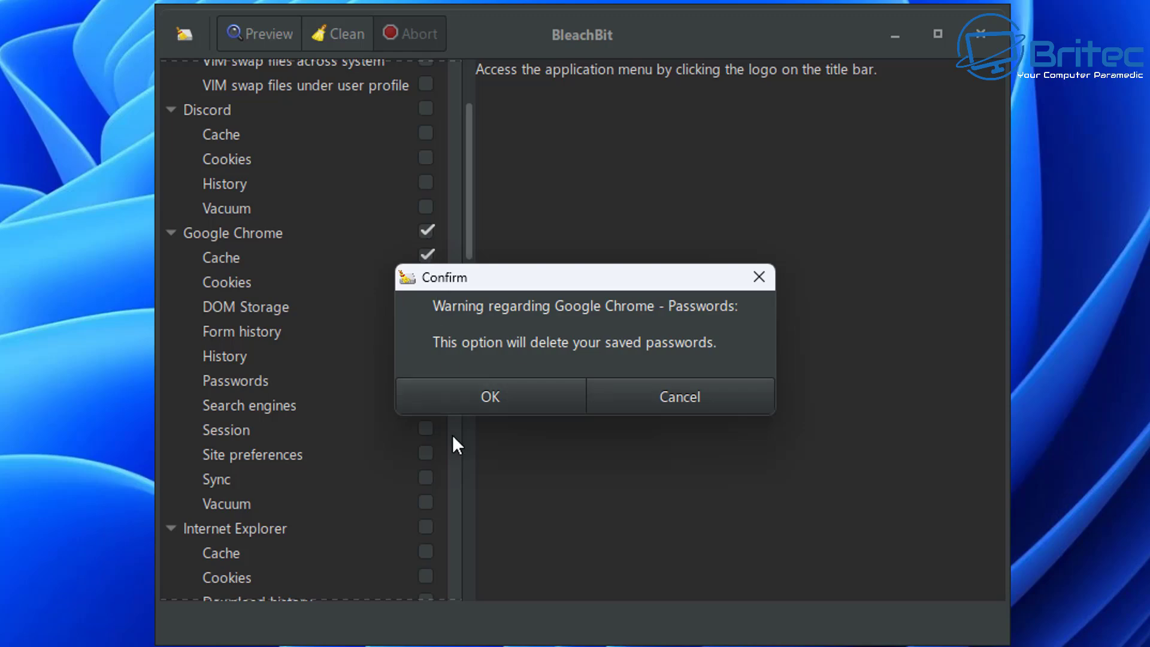
{"action": "left_click", "coordinate": [671, 403]}
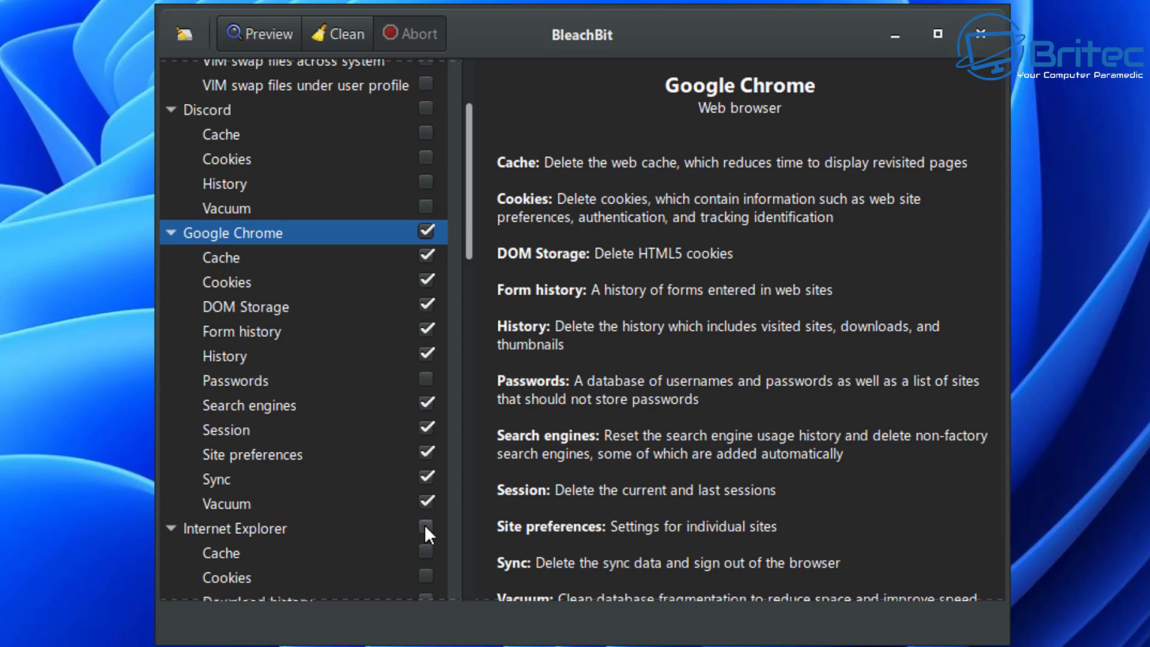
{"action": "left_click", "coordinate": [428, 501]}
{"action": "left_click", "coordinate": [428, 477]}
{"action": "left_click", "coordinate": [428, 452]}
{"action": "left_click", "coordinate": [428, 427]}
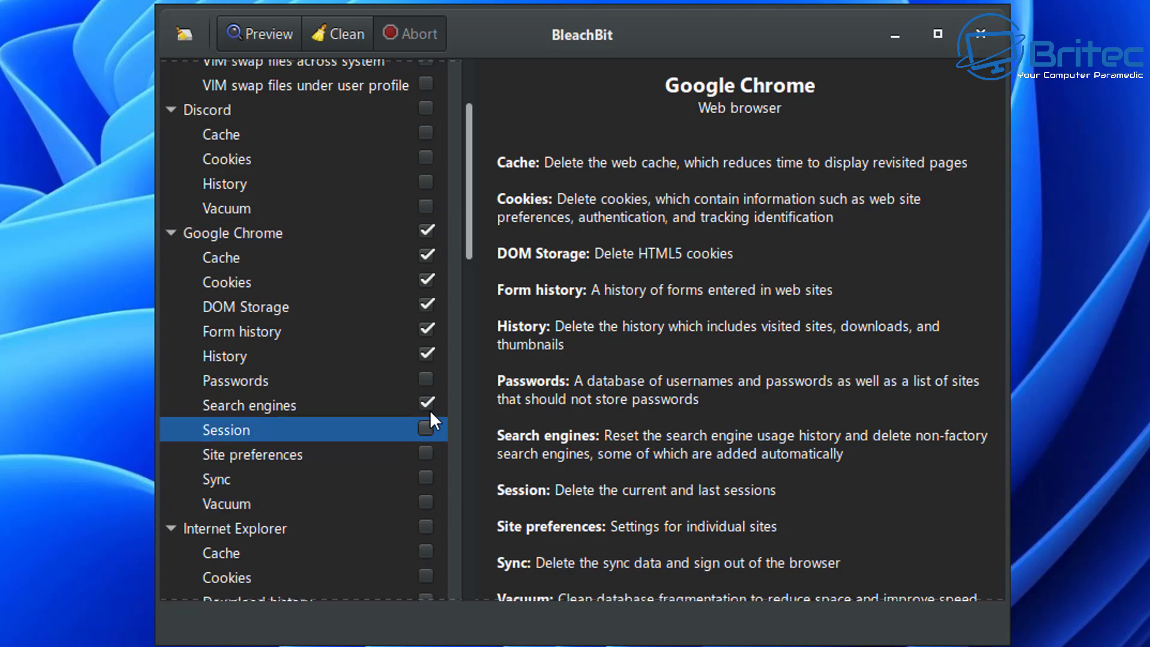
{"action": "left_click", "coordinate": [429, 403]}
{"action": "left_click", "coordinate": [431, 354]}
{"action": "left_click", "coordinate": [428, 329]}
{"action": "left_click", "coordinate": [429, 304]}
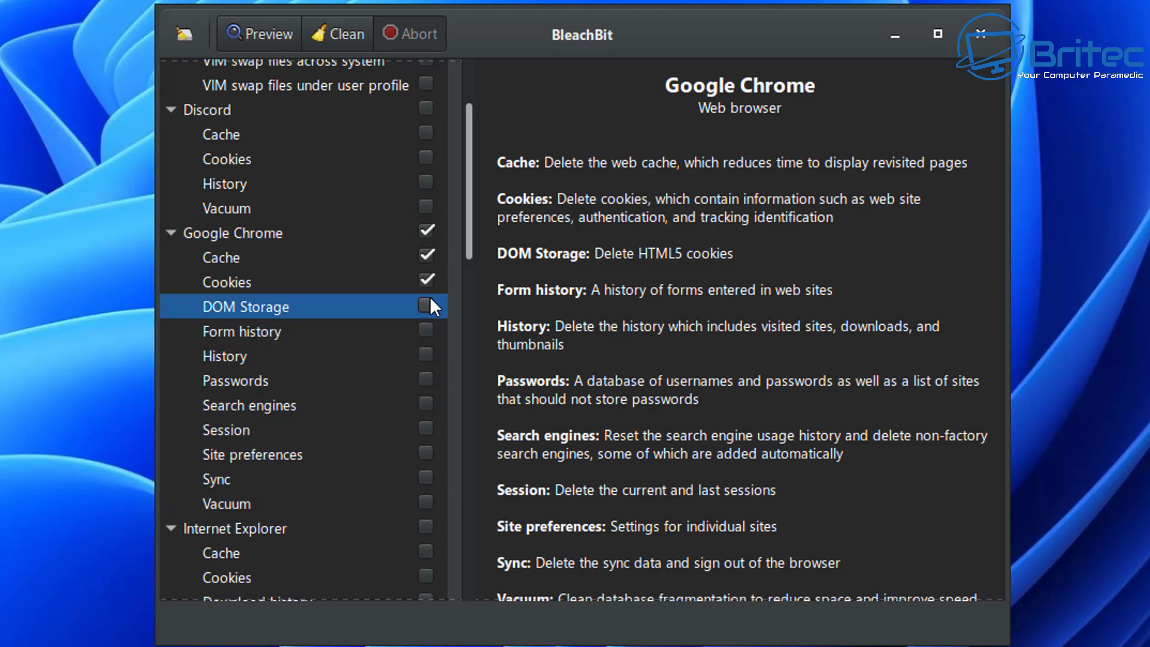
{"action": "left_click", "coordinate": [429, 280]}
{"action": "left_click", "coordinate": [429, 256]}
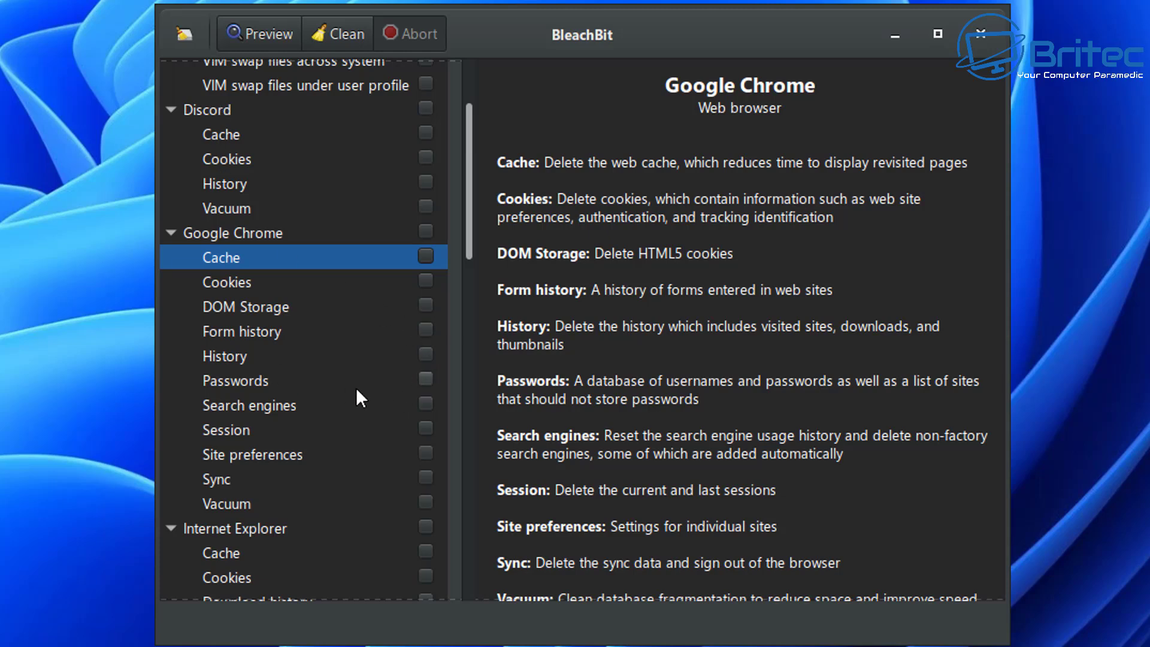
Try selecting all Microsoft Edge cleaning options, accepting the deletion of saved passwords, and clear the whole group again.
{"action": "scroll", "coordinate": [356, 386], "scroll_direction": "down", "scroll_amount": 5}
{"action": "scroll", "coordinate": [358, 395], "scroll_direction": "down", "scroll_amount": 3}
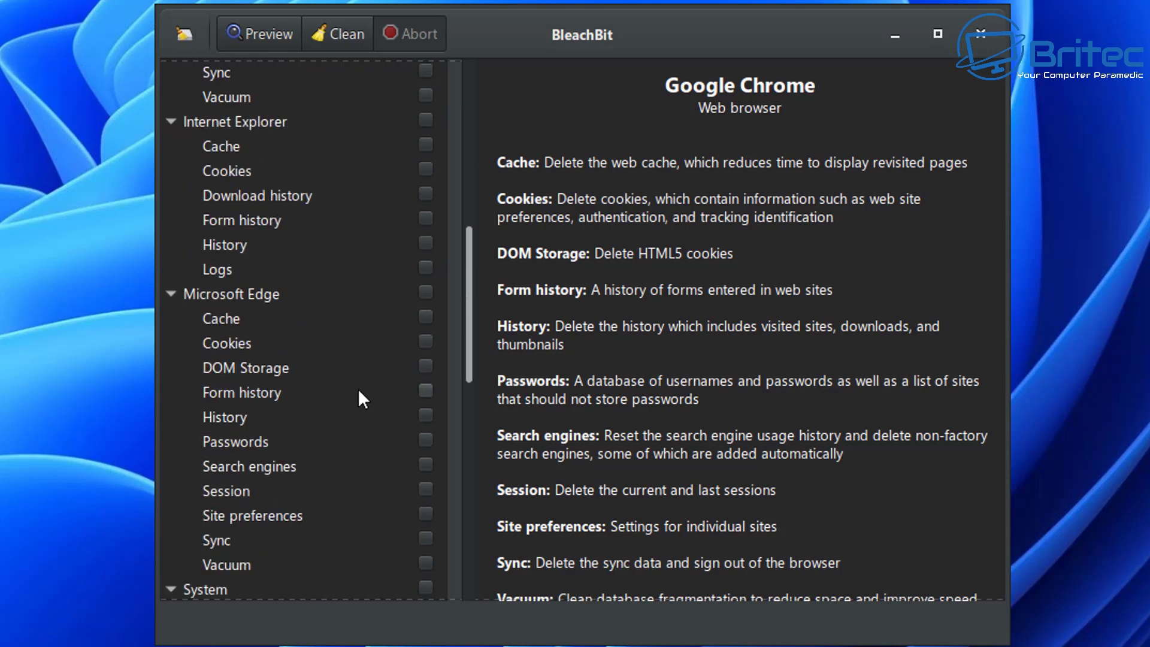
{"action": "left_click", "coordinate": [424, 292]}
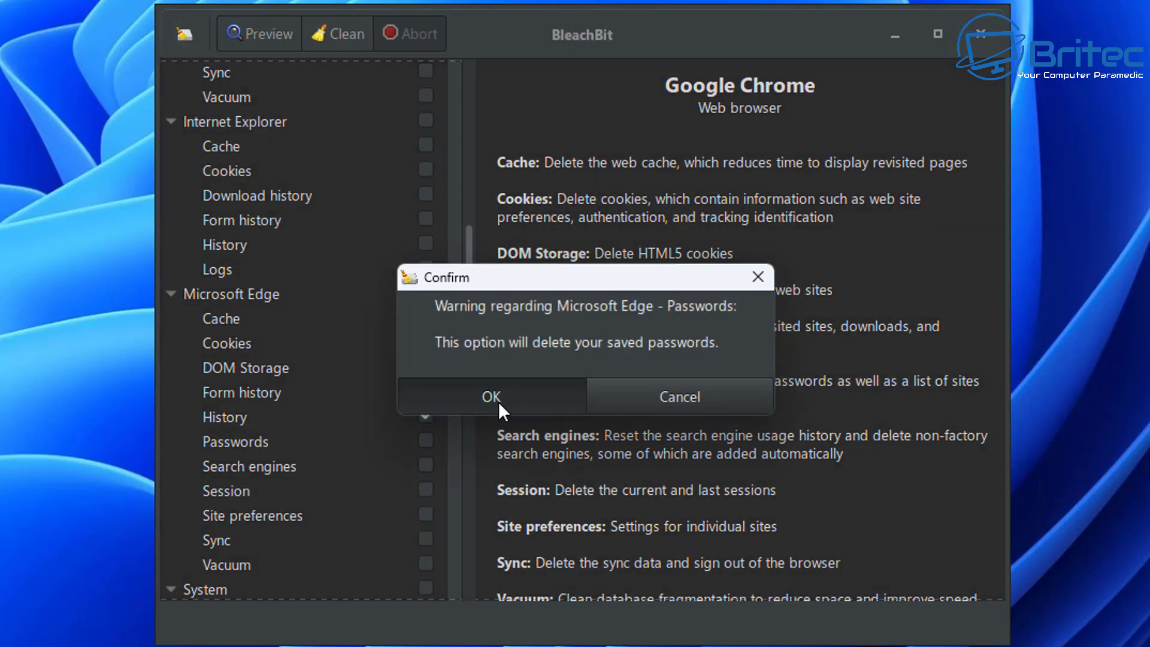
{"action": "left_click", "coordinate": [491, 397]}
{"action": "left_click", "coordinate": [425, 292]}
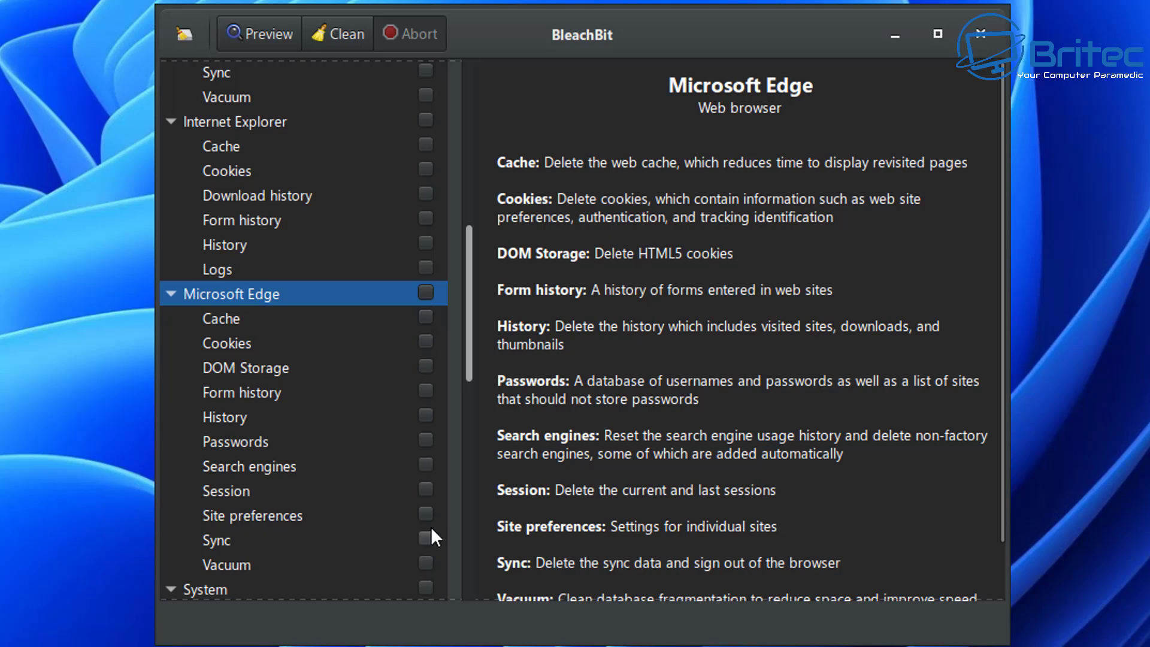
Look through the System, VLC media player, Windows Defender and Windows Explorer cleaning options in BleachBit.
{"action": "scroll", "coordinate": [422, 497], "scroll_direction": "down", "scroll_amount": 9}
{"action": "scroll", "coordinate": [417, 490], "scroll_direction": "down", "scroll_amount": 5}
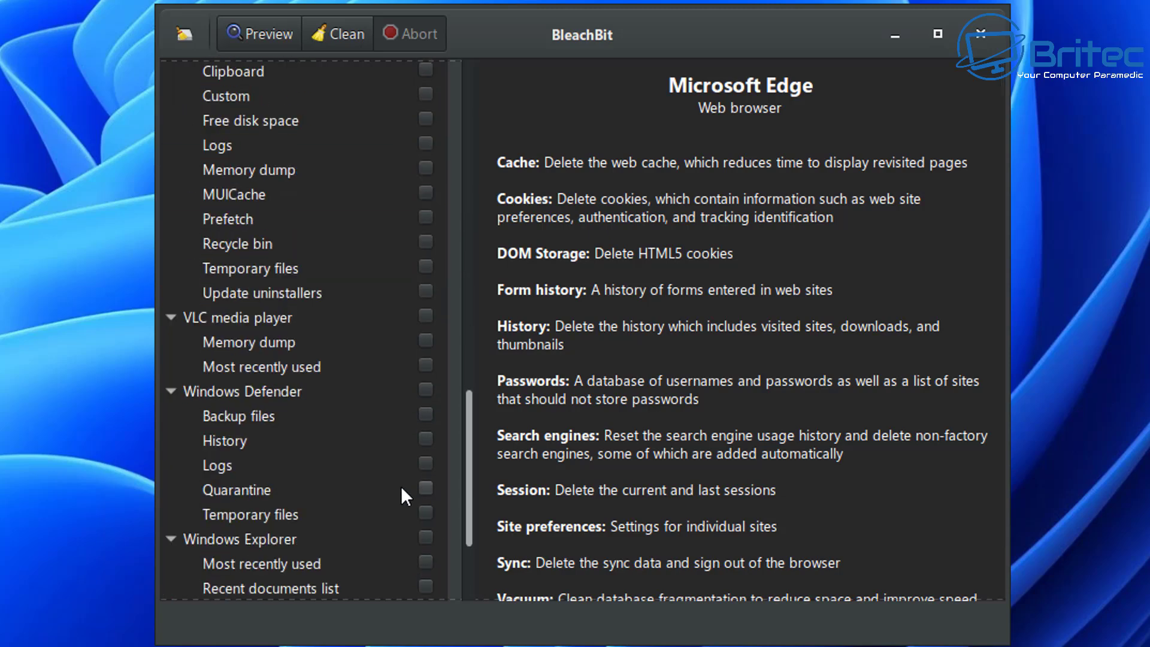
{"action": "scroll", "coordinate": [401, 486], "scroll_direction": "up", "scroll_amount": 2}
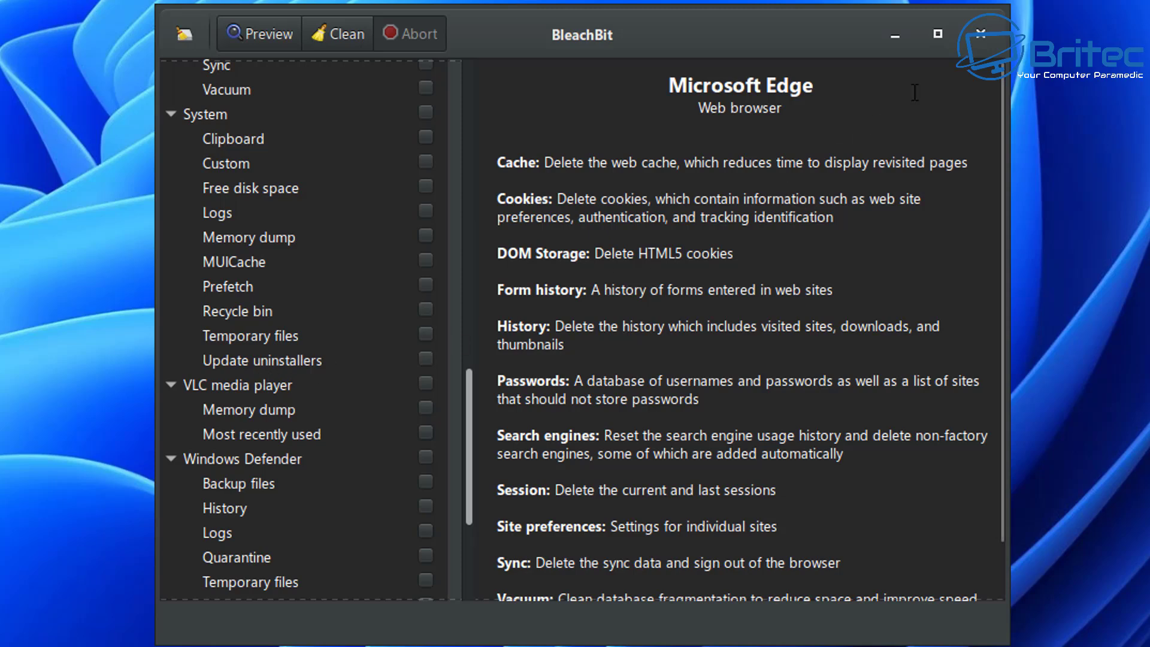
{"action": "left_click", "coordinate": [184, 35]}
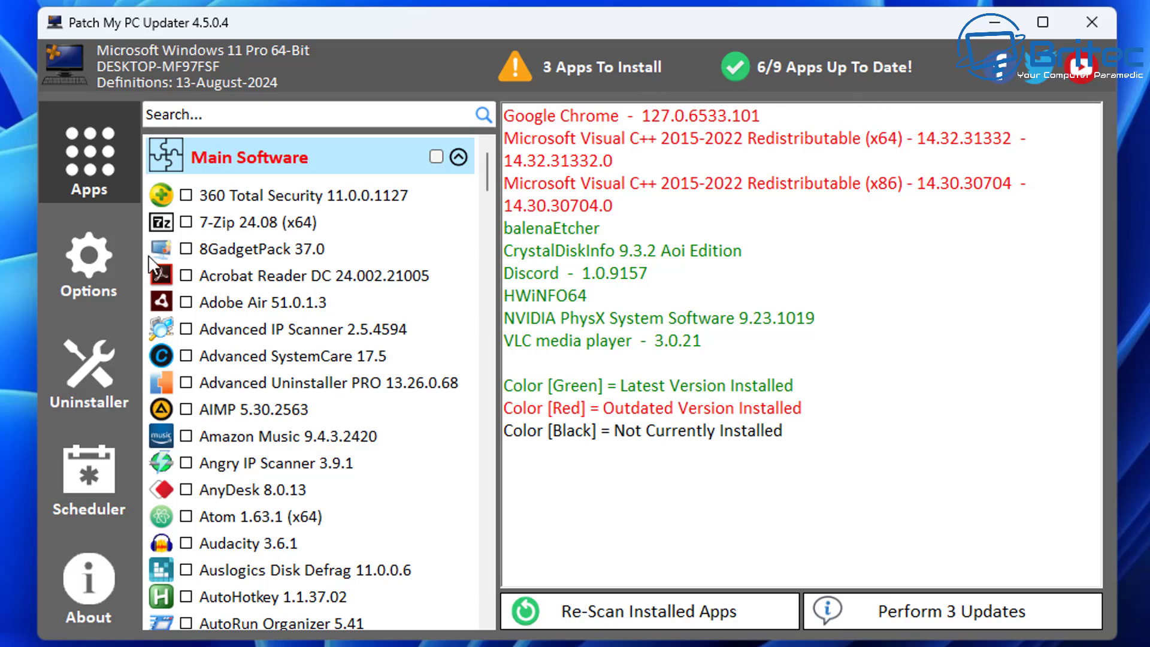
In Patch My PC Updater, review the program options and browse the app list for software that needs updating.
{"action": "left_click", "coordinate": [111, 261]}
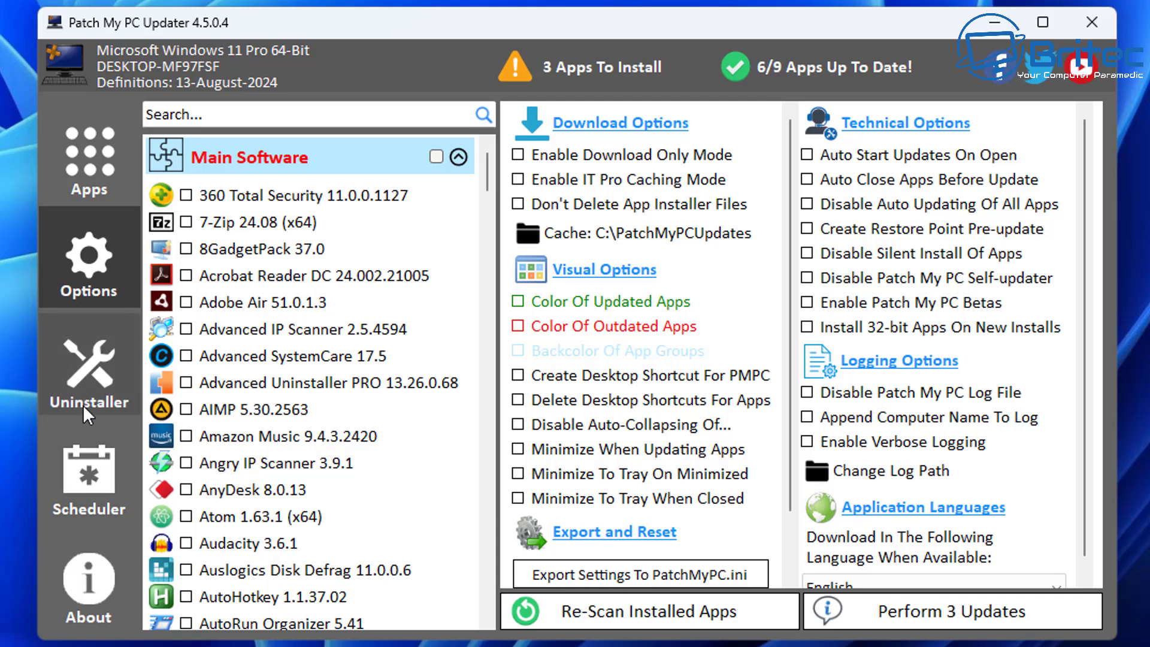
{"action": "left_click", "coordinate": [89, 179]}
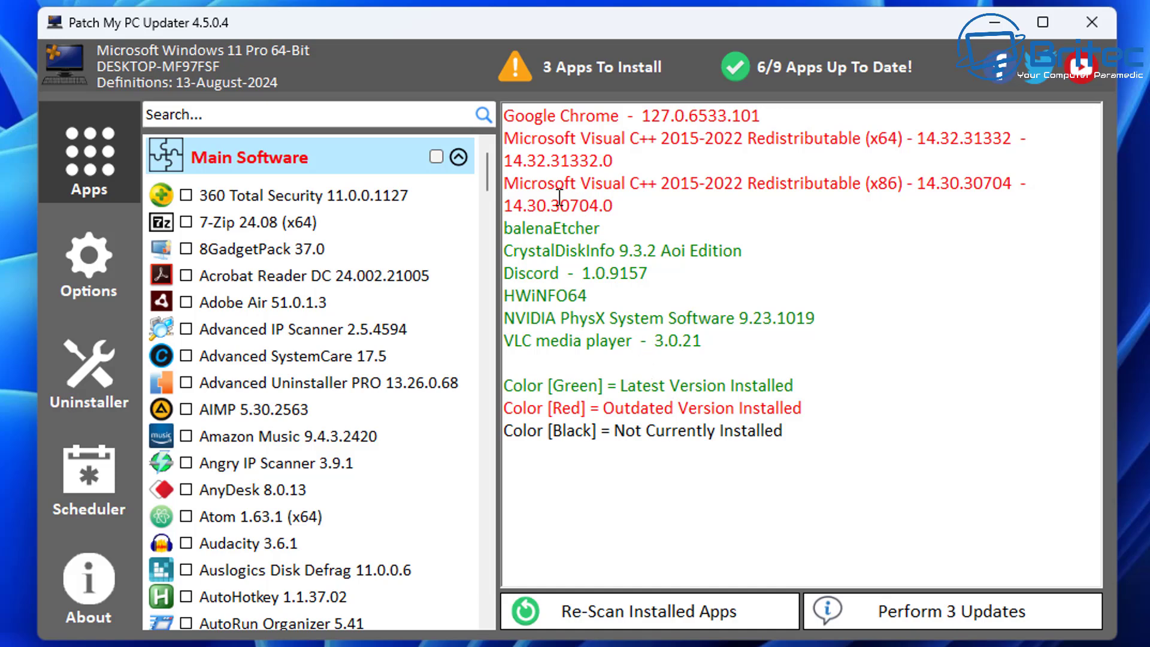
{"action": "scroll", "coordinate": [286, 494], "scroll_direction": "down", "scroll_amount": 8}
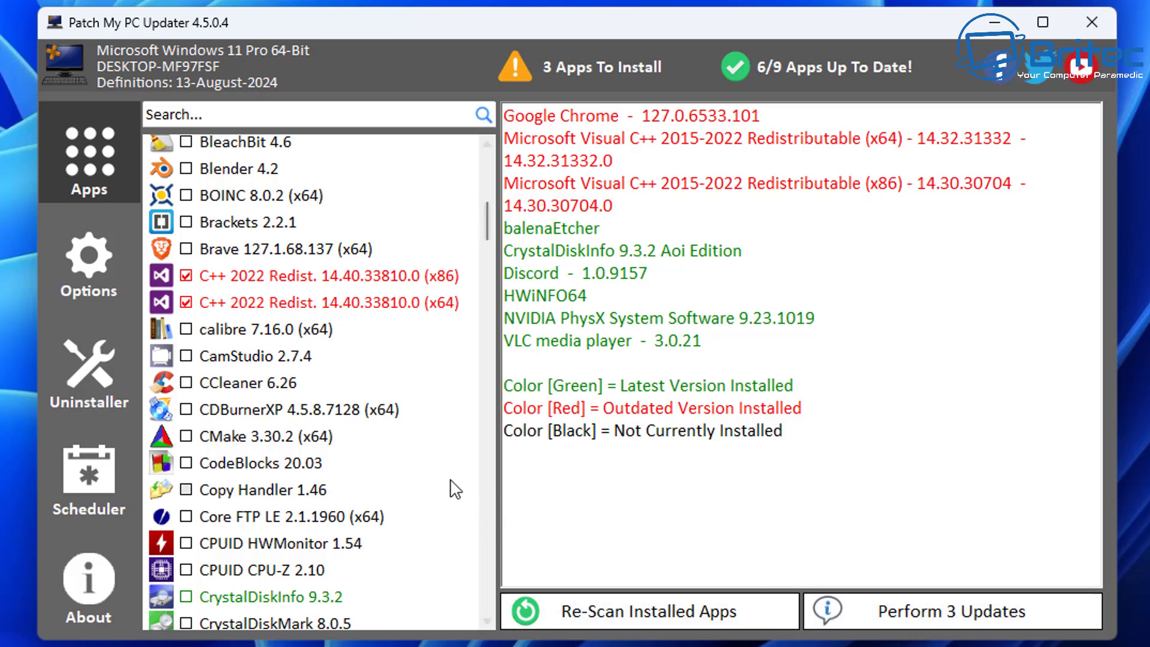
{"action": "scroll", "coordinate": [452, 489], "scroll_direction": "down", "scroll_amount": 10}
{"action": "scroll", "coordinate": [401, 491], "scroll_direction": "down", "scroll_amount": 8}
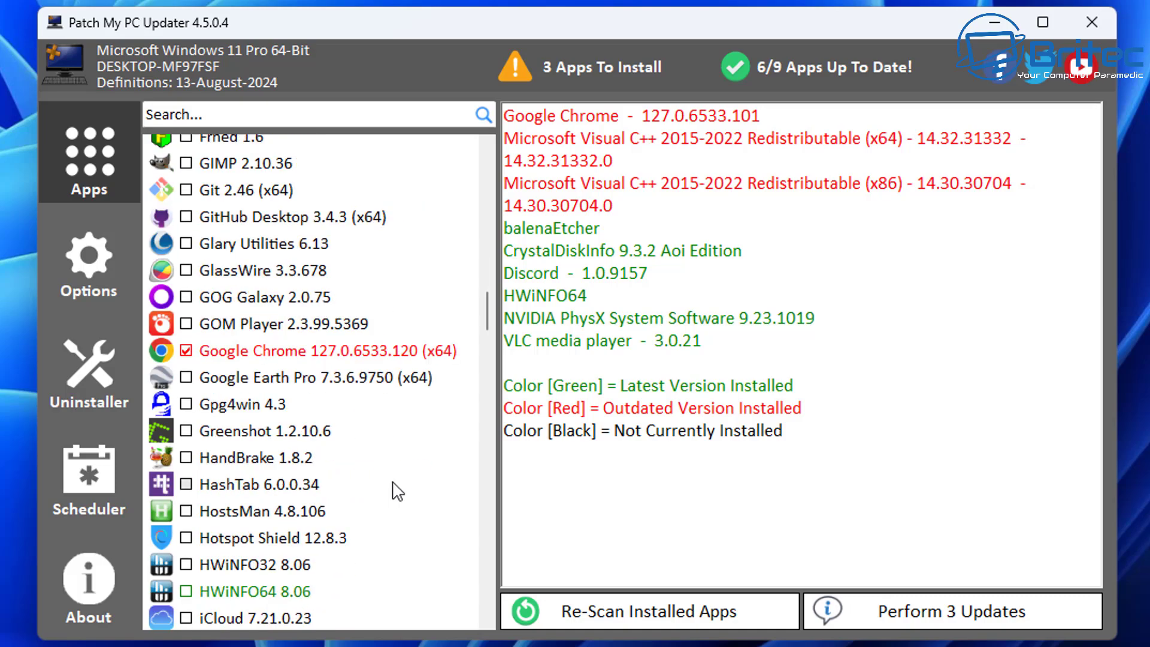
{"action": "scroll", "coordinate": [395, 491], "scroll_direction": "down", "scroll_amount": 5}
{"action": "scroll", "coordinate": [393, 491], "scroll_direction": "up", "scroll_amount": 5}
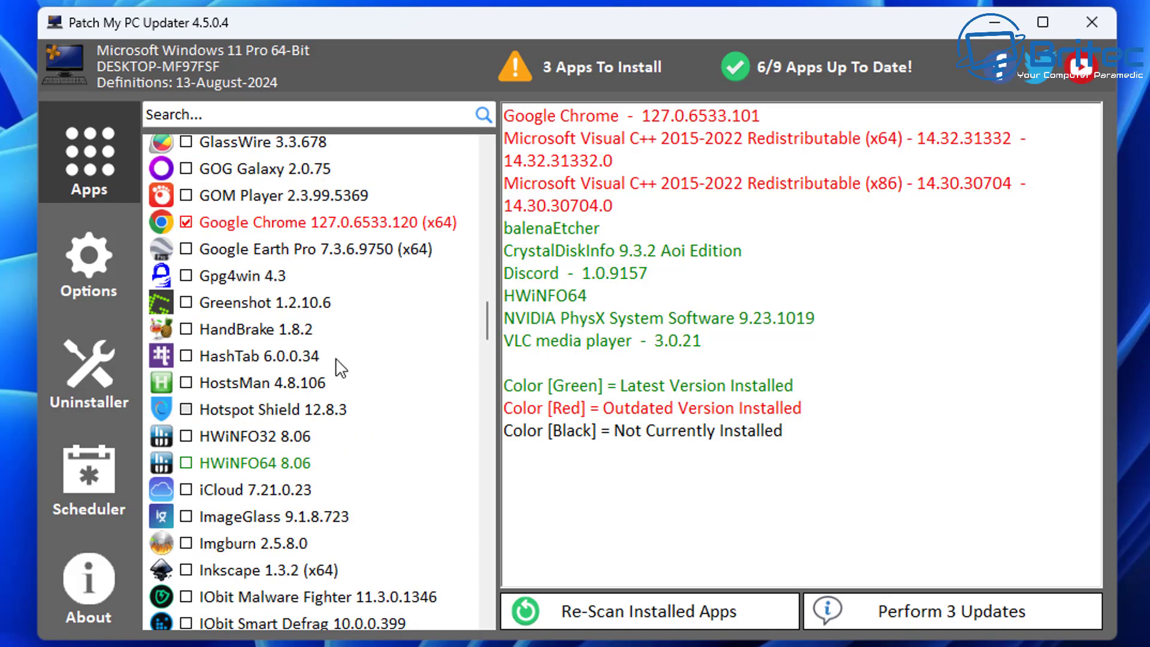
Check the Google Chrome 127.0.6533.120 (x64) entry in the app list and close Patch My PC Updater.
{"action": "left_click", "coordinate": [378, 226]}
{"action": "left_click", "coordinate": [377, 226]}
{"action": "left_click", "coordinate": [377, 226]}
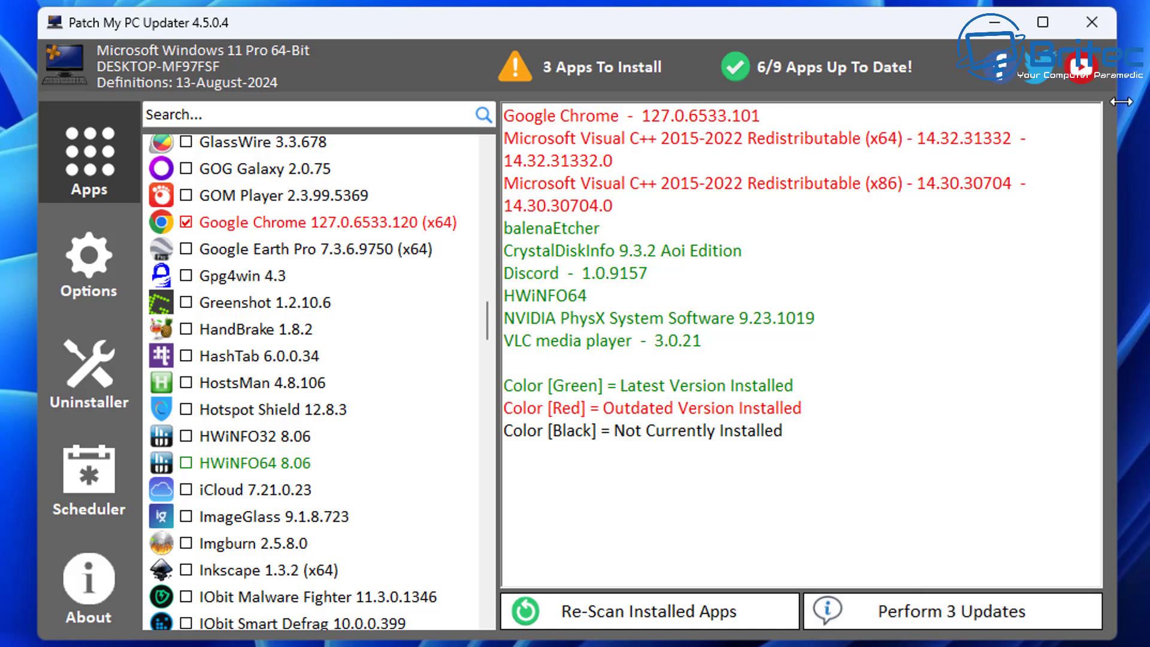
{"action": "left_click", "coordinate": [1106, 24]}
Open System Information by searching for "system info" and look up the motherboard model under BaseBoard Product.
{"action": "left_click", "coordinate": [293, 633]}
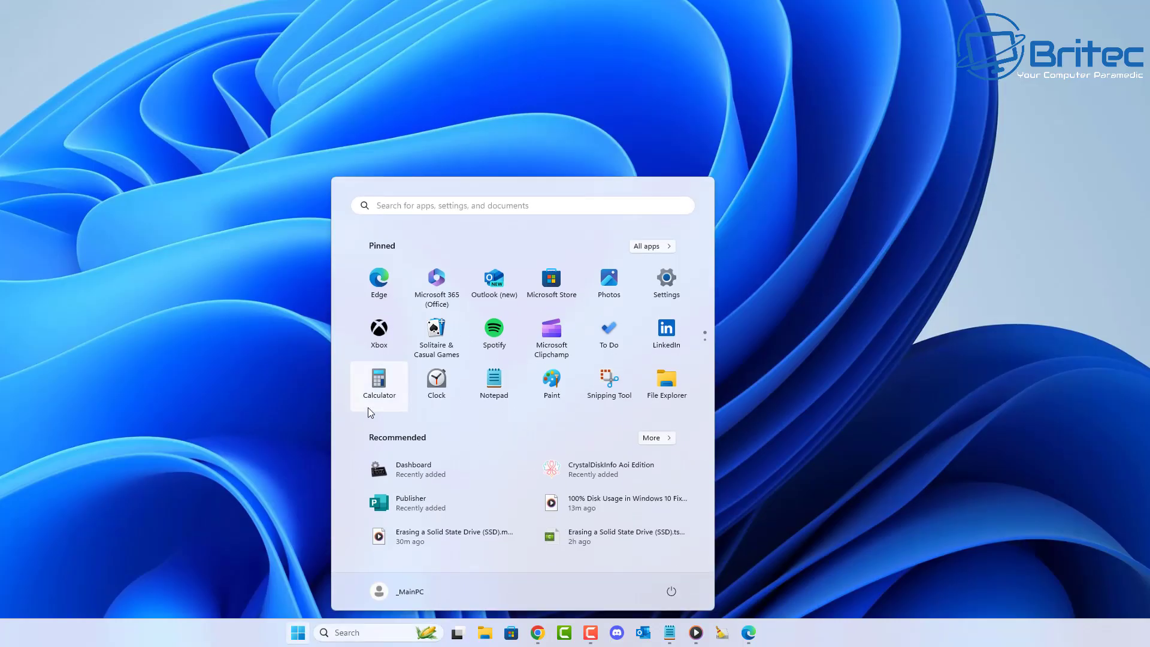
{"action": "type", "text": "system "}
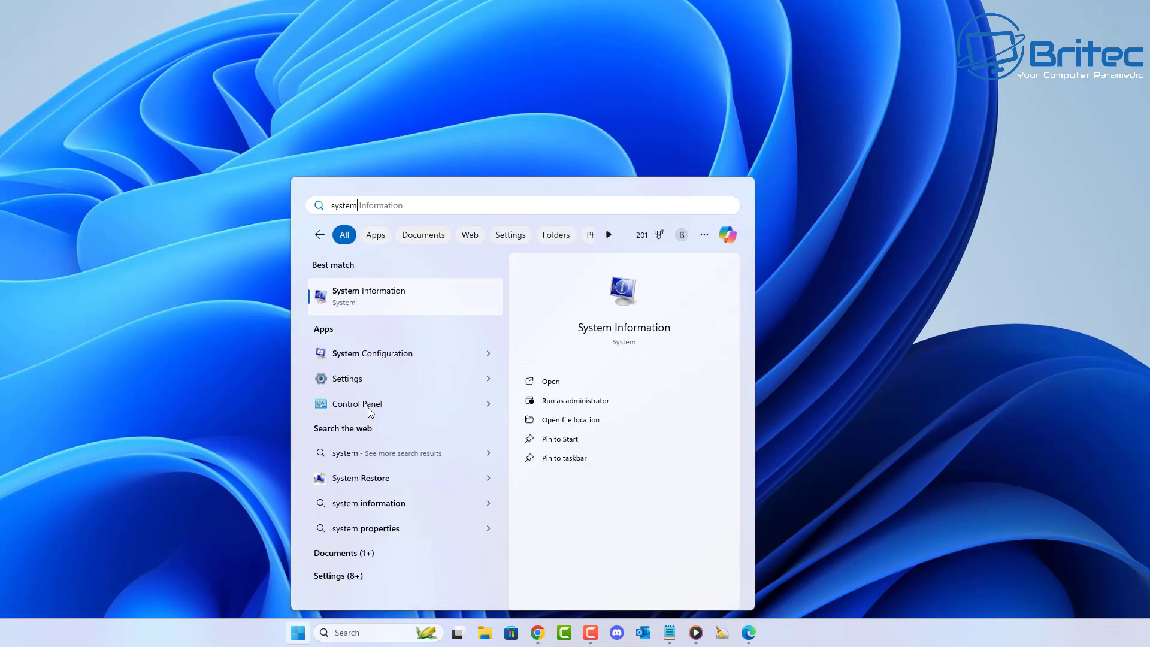
{"action": "type", "text": "info"}
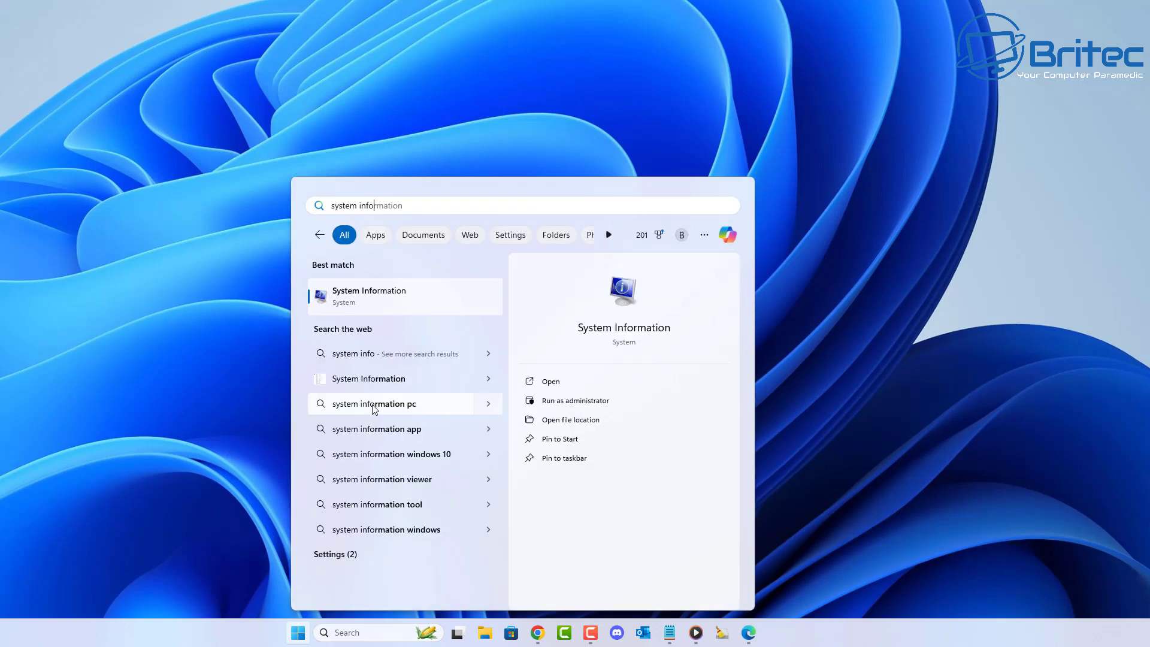
{"action": "left_click", "coordinate": [379, 304]}
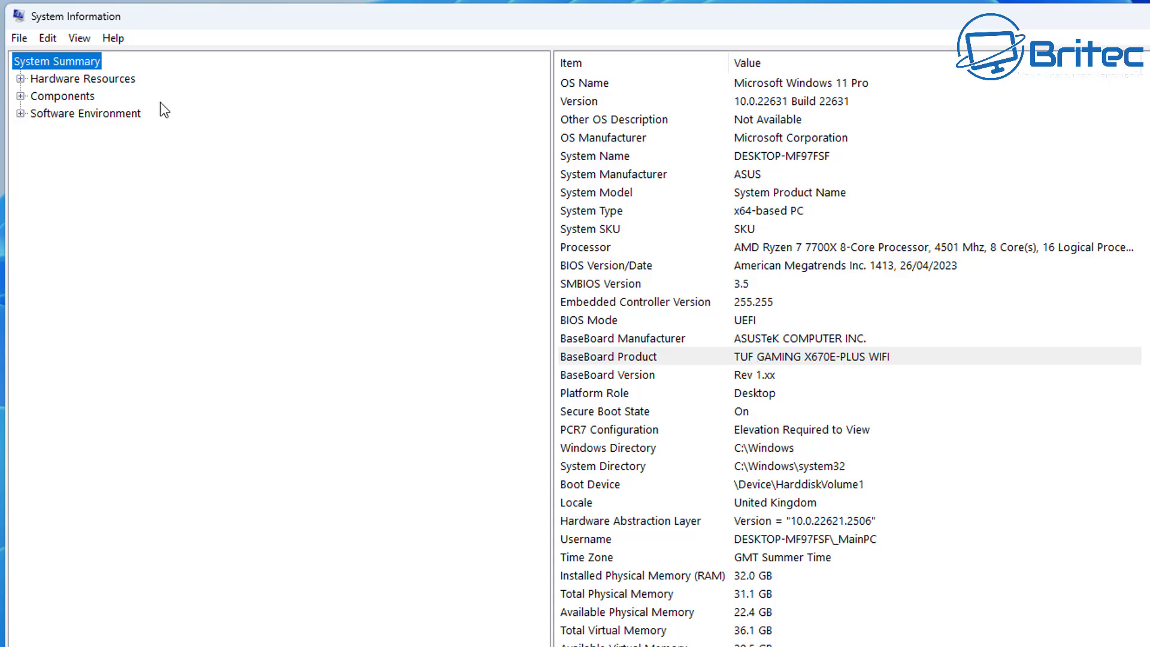
{"action": "left_click", "coordinate": [802, 356]}
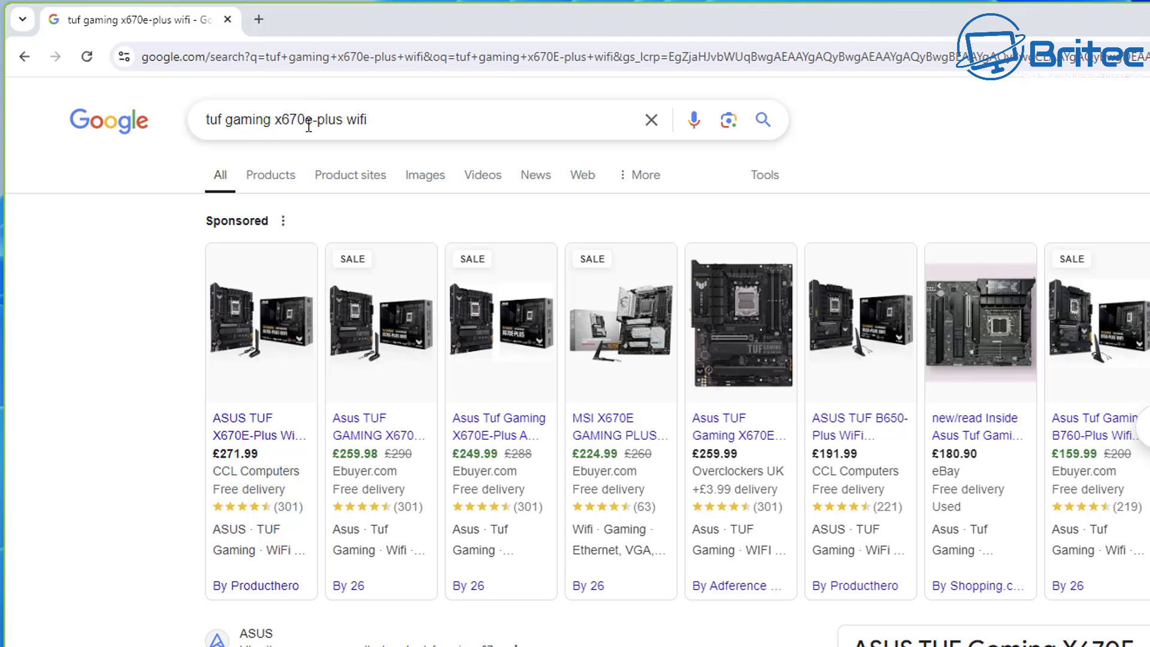
From the web search results, open the ASUS support page for TUF GAMING X670E-PLUS WIFI and show its Windows 11 64-bit drivers.
{"action": "left_click", "coordinate": [256, 633]}
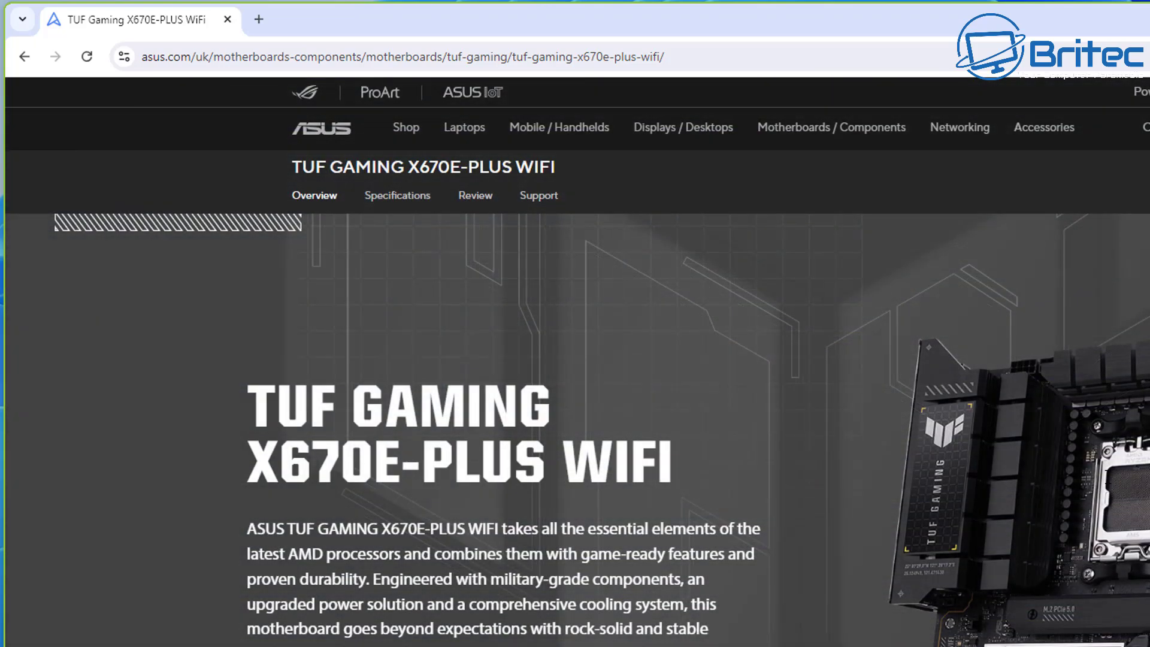
{"action": "left_click", "coordinate": [548, 198]}
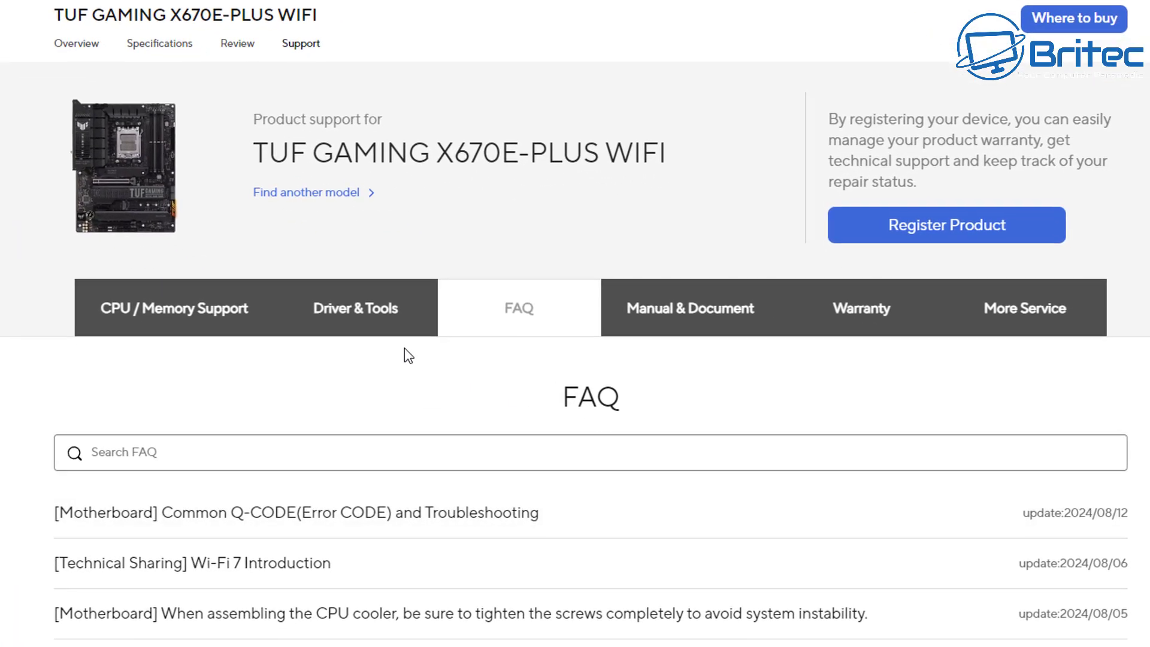
{"action": "left_click", "coordinate": [341, 310]}
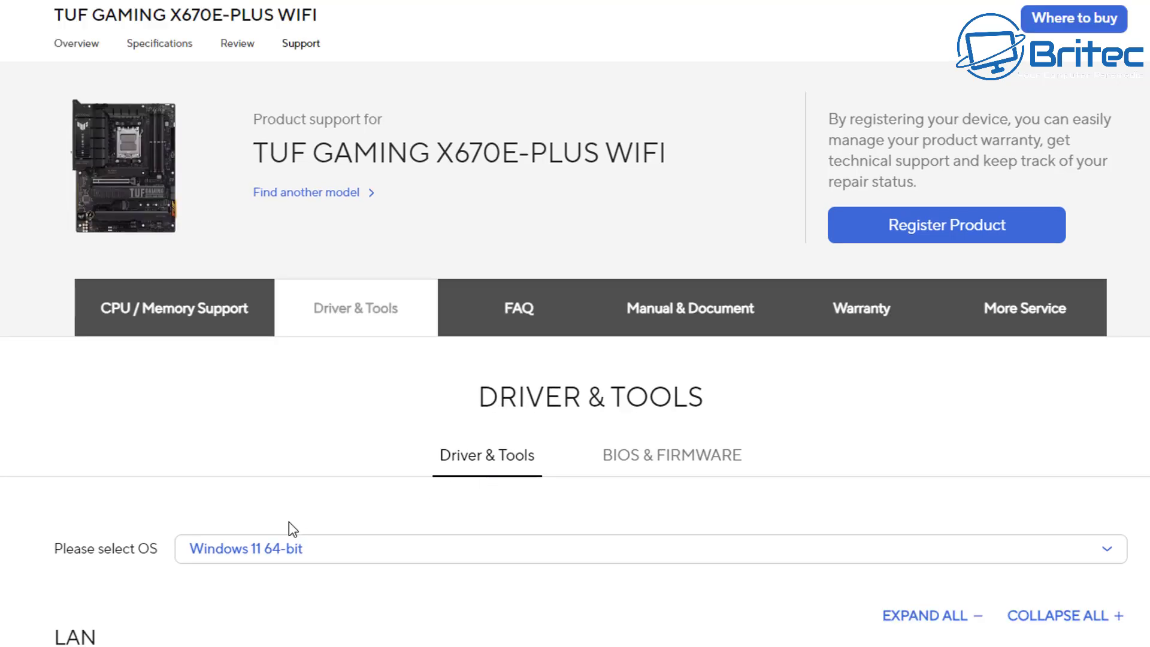
{"action": "left_click", "coordinate": [296, 555]}
{"action": "left_click", "coordinate": [296, 554]}
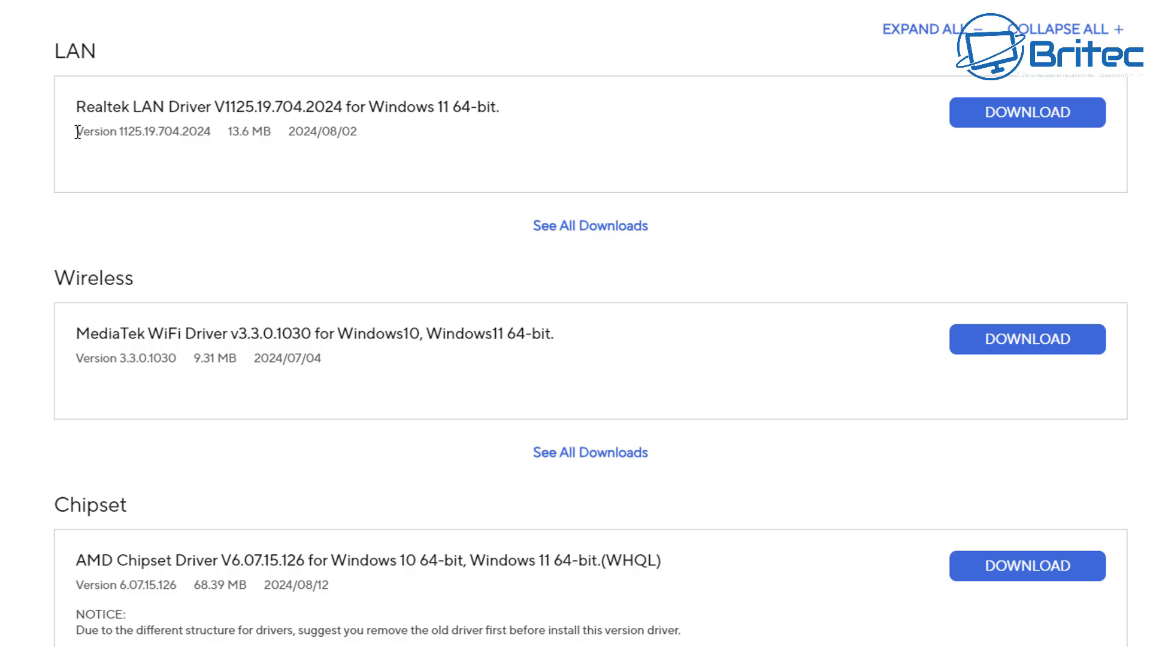
Highlight the Realtek LAN driver's version and look through the Wireless, Chipset and Audio driver downloads.
{"action": "left_click_drag", "start_coordinate": [78, 132], "coordinate": [230, 143]}
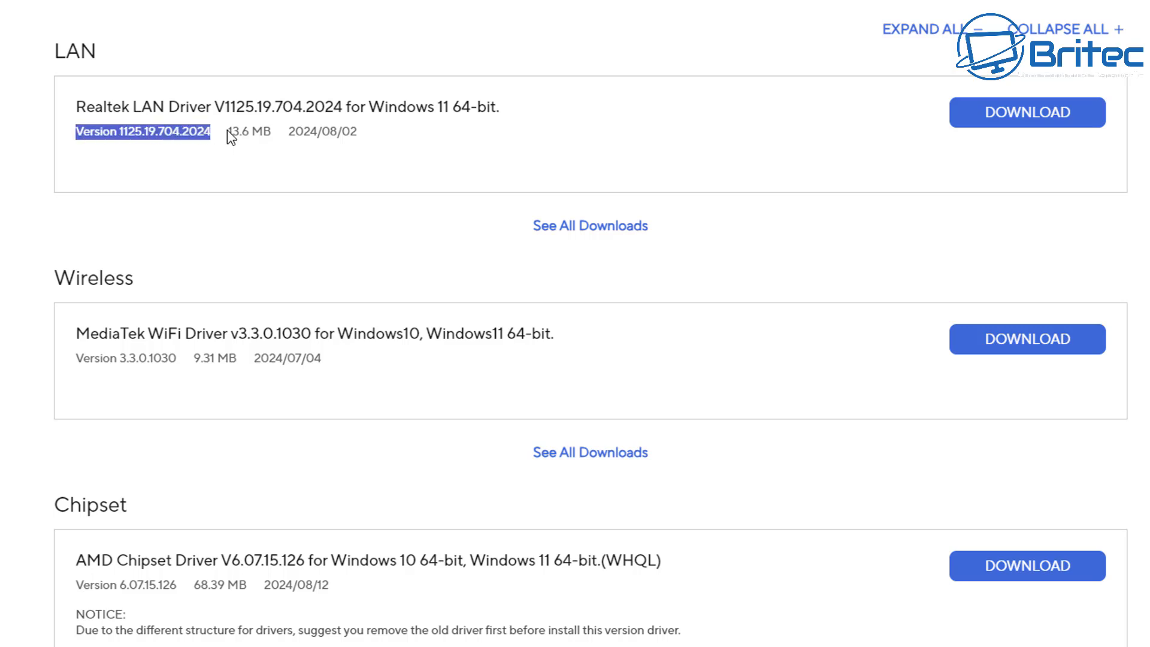
{"action": "left_click", "coordinate": [337, 131]}
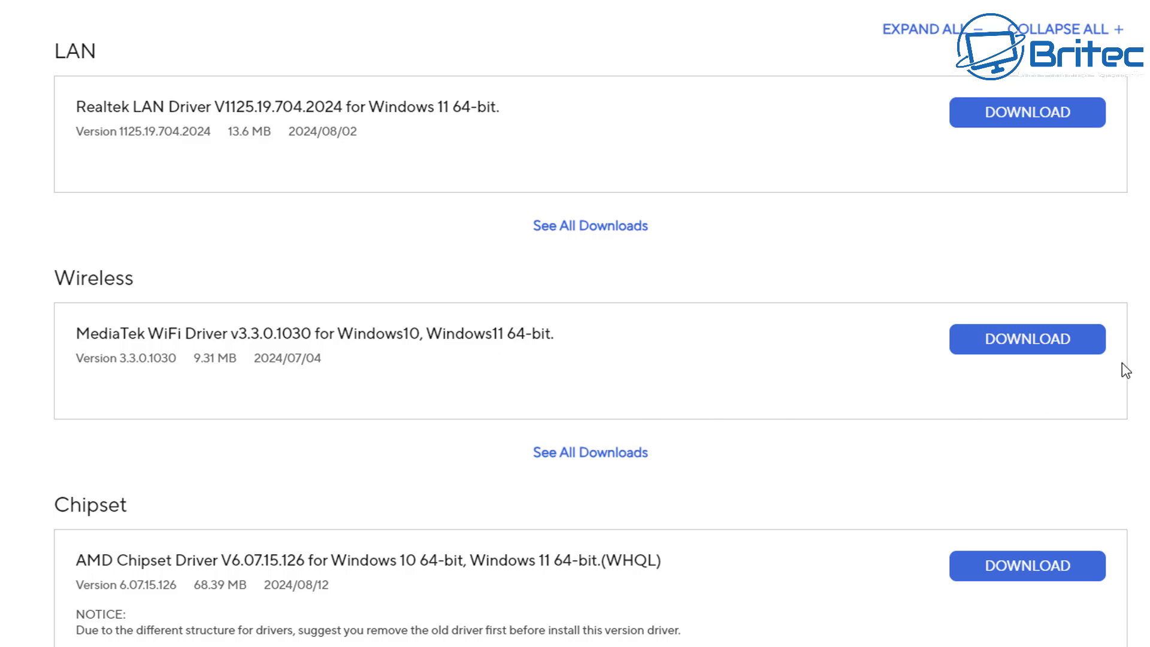
{"action": "scroll", "coordinate": [591, 324], "scroll_direction": "down", "scroll_amount": 2}
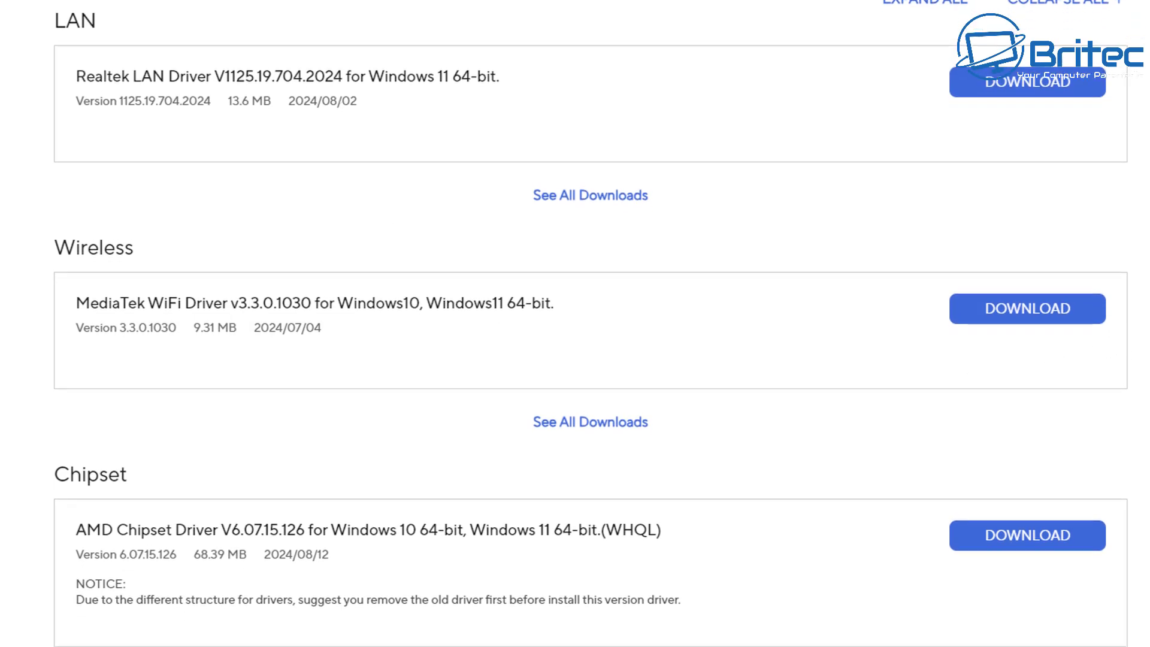
{"action": "scroll", "coordinate": [591, 324], "scroll_direction": "down", "scroll_amount": 2}
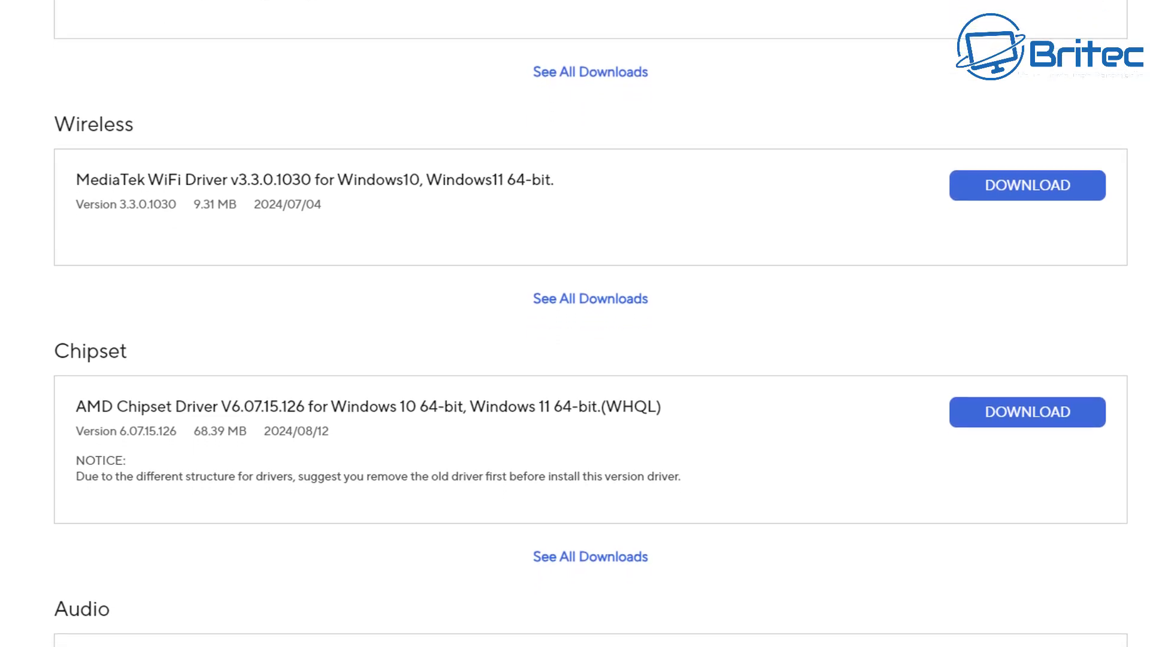
{"action": "scroll", "coordinate": [591, 324], "scroll_direction": "down", "scroll_amount": 1}
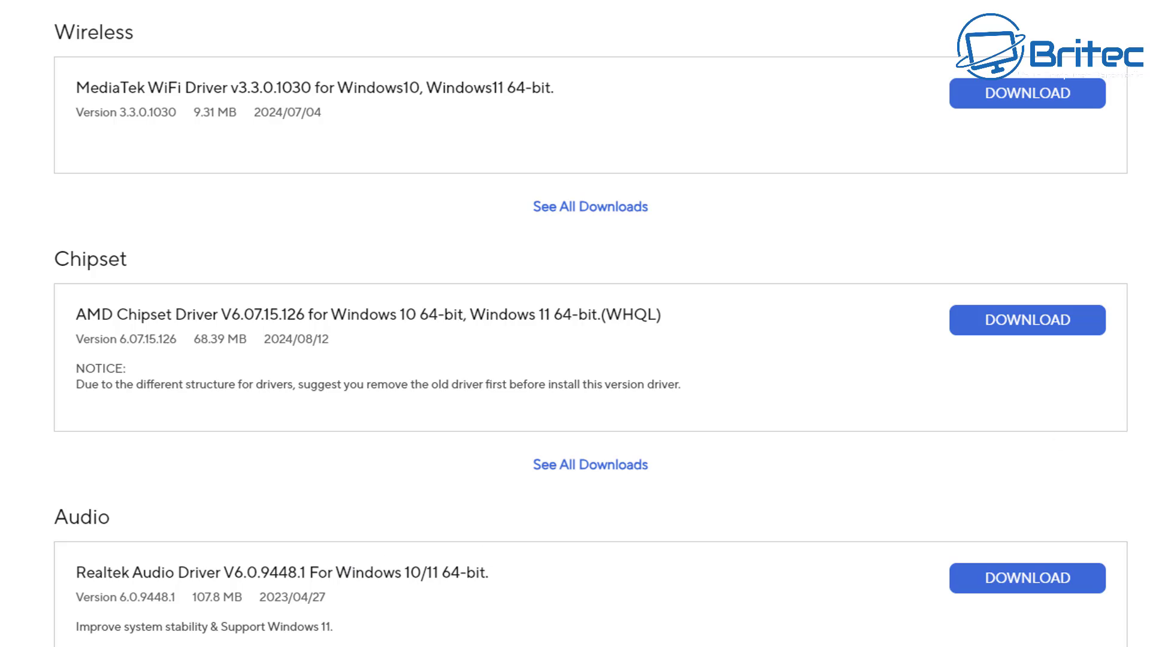
Check the BIOS & Firmware downloads for the motherboard.
{"action": "scroll", "coordinate": [591, 324], "scroll_direction": "up", "scroll_amount": 8}
{"action": "left_click", "coordinate": [697, 318]}
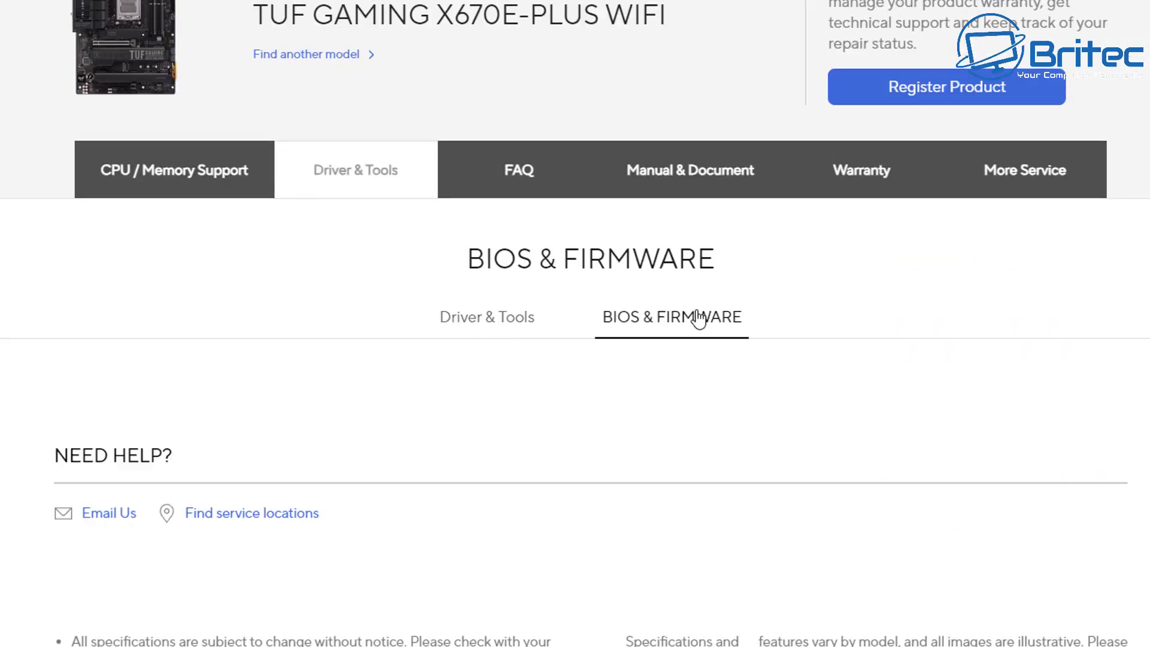
{"action": "scroll", "coordinate": [698, 317], "scroll_direction": "up", "scroll_amount": 2}
{"action": "scroll", "coordinate": [611, 432], "scroll_direction": "down", "scroll_amount": 3}
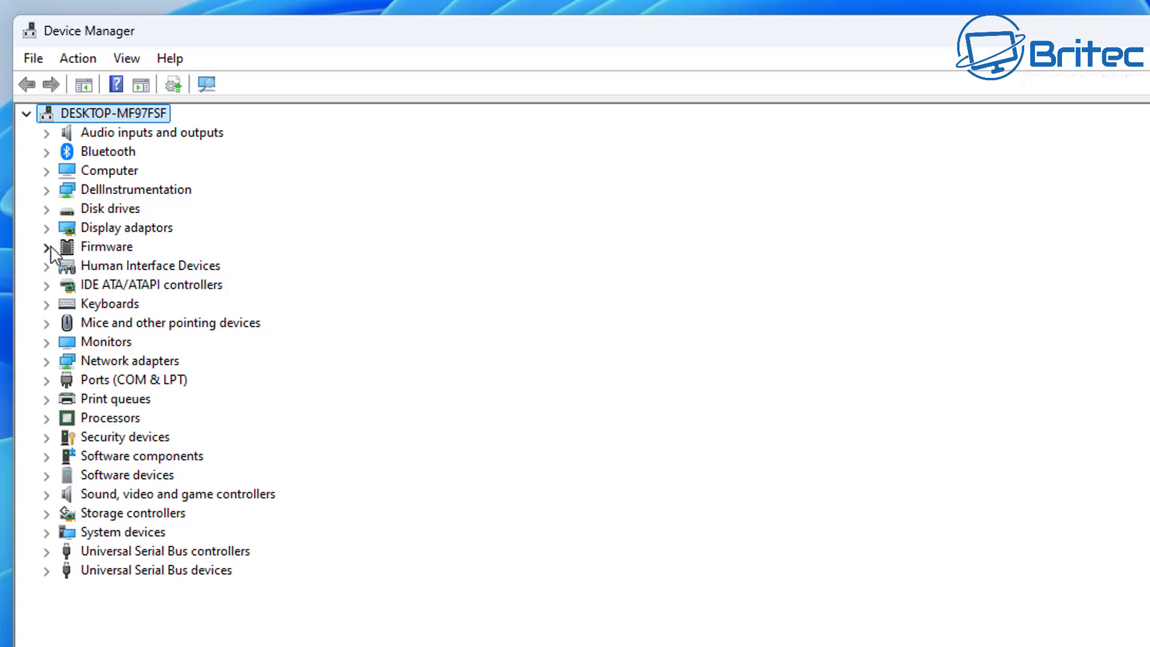
In Device Manager, check the driver version and date of the Realtek Gaming 2.5GbE Family Controller and close its properties.
{"action": "left_click", "coordinate": [46, 361]}
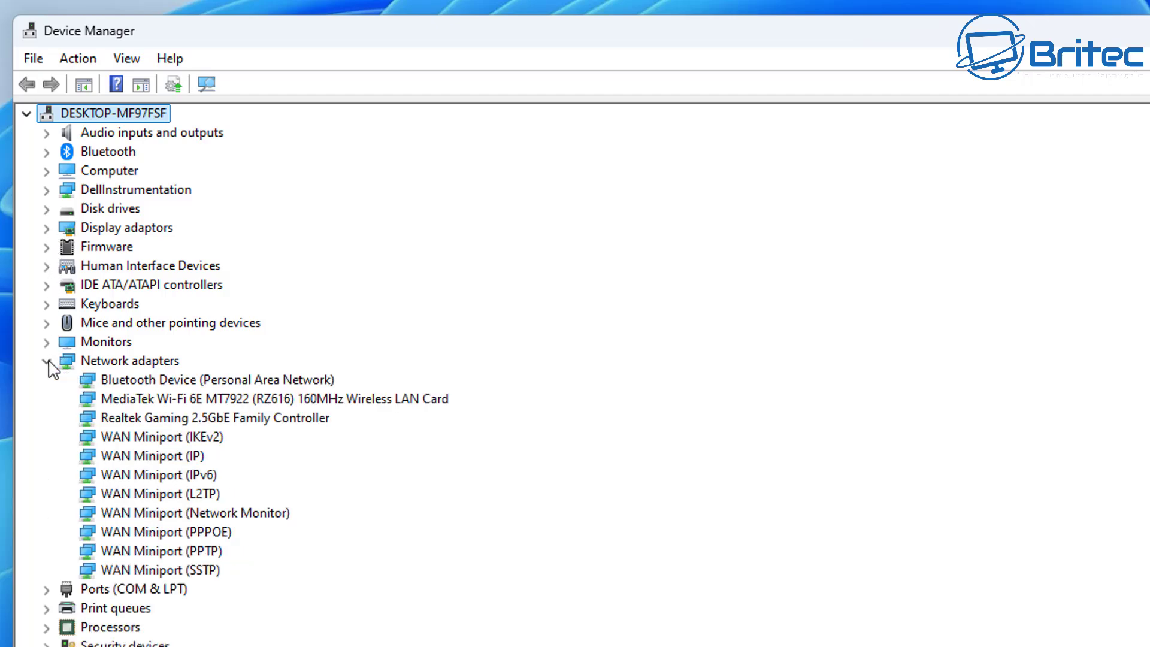
{"action": "left_click", "coordinate": [147, 415]}
{"action": "right_click", "coordinate": [146, 415]}
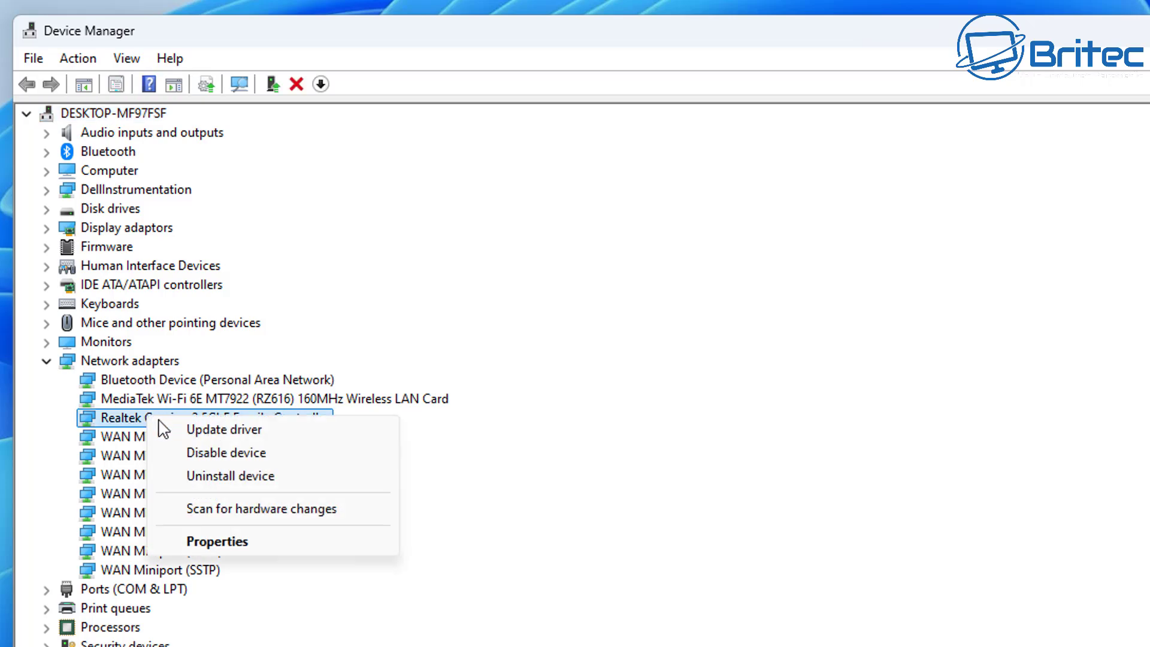
{"action": "left_click", "coordinate": [212, 542]}
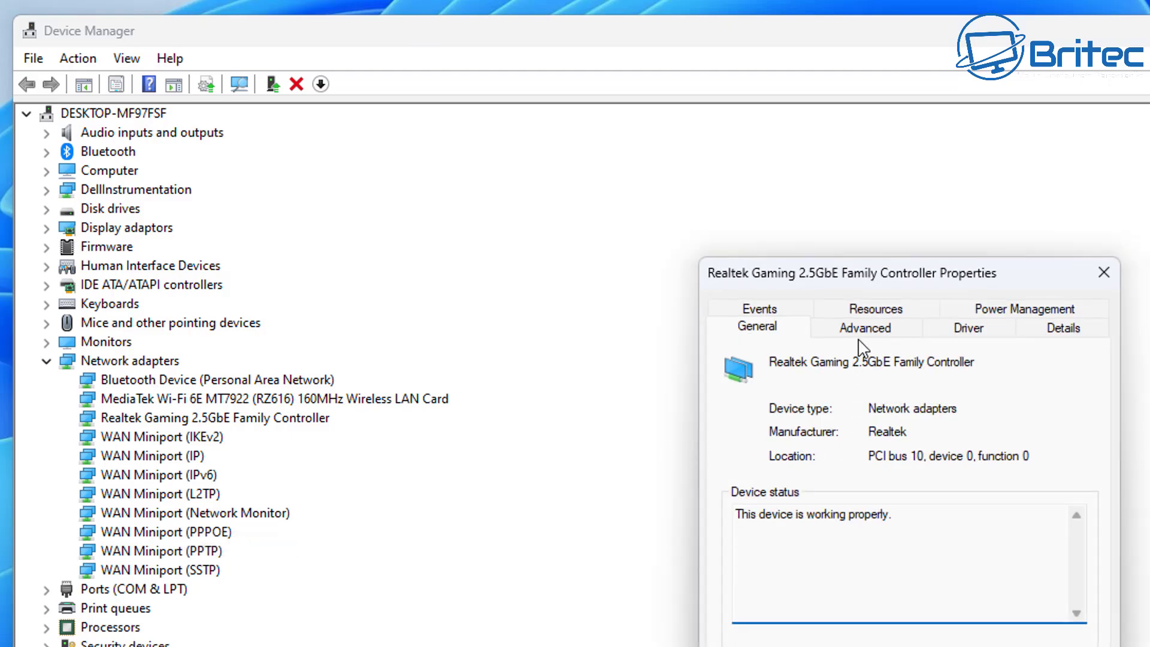
{"action": "left_click", "coordinate": [969, 327]}
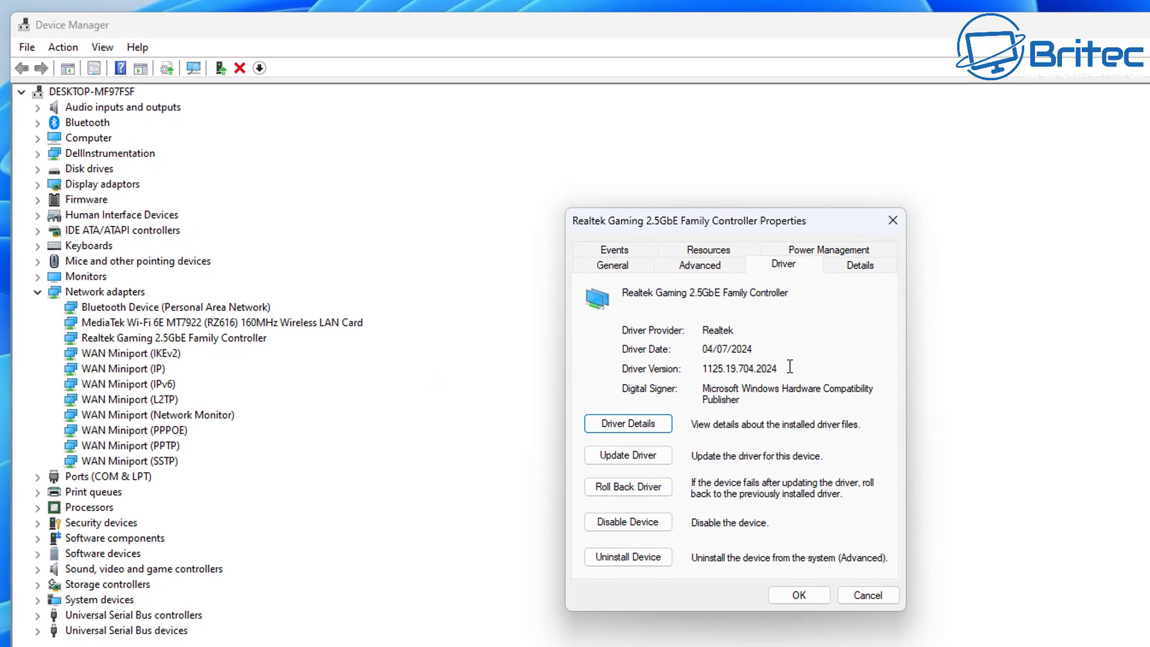
{"action": "left_click_drag", "start_coordinate": [790, 367], "coordinate": [700, 348]}
{"action": "left_click", "coordinate": [892, 221]}
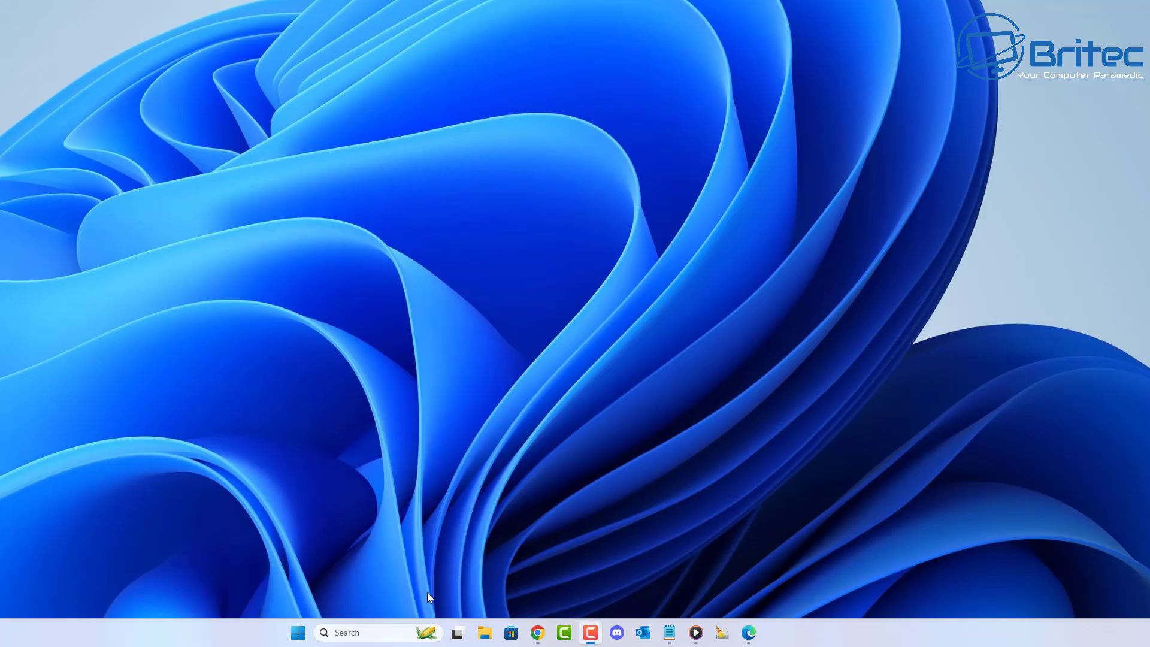
Open Windows Update in Settings and examine the KB numbers of the updates available to install.
{"action": "left_click", "coordinate": [298, 632]}
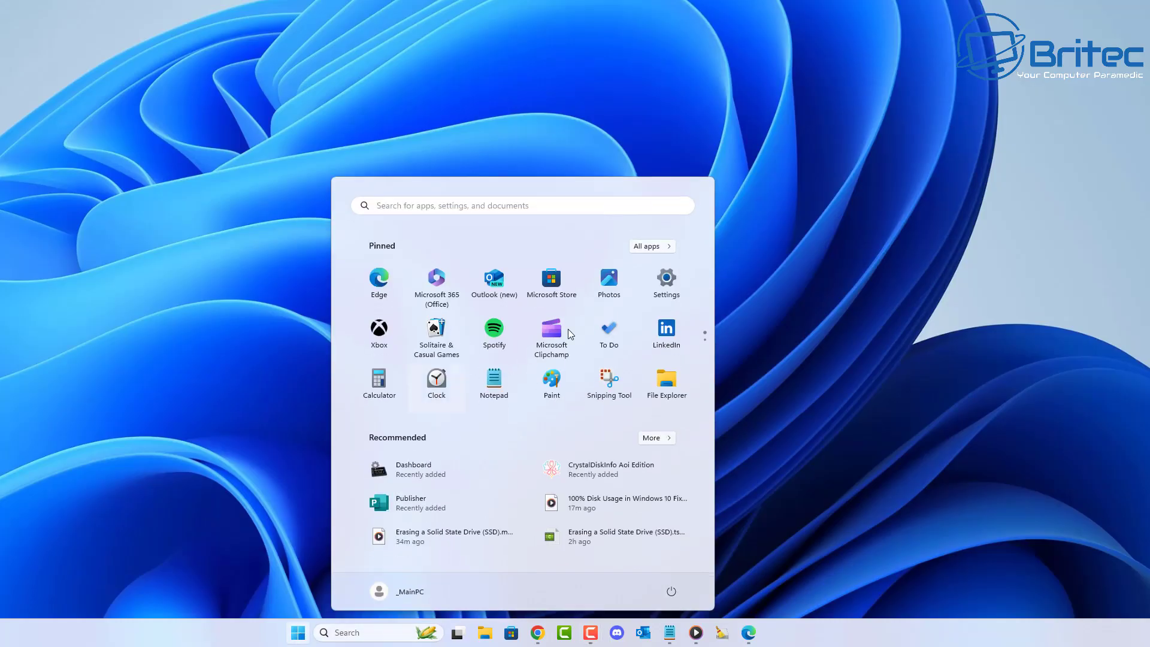
{"action": "left_click", "coordinate": [666, 282]}
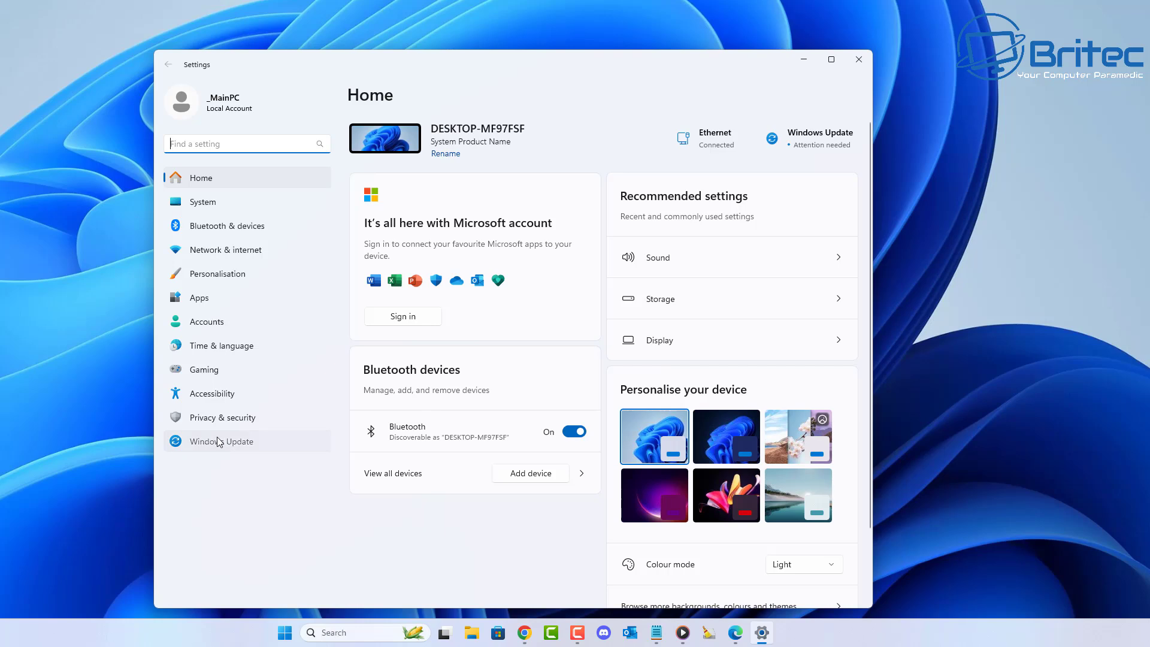
{"action": "left_click", "coordinate": [218, 442]}
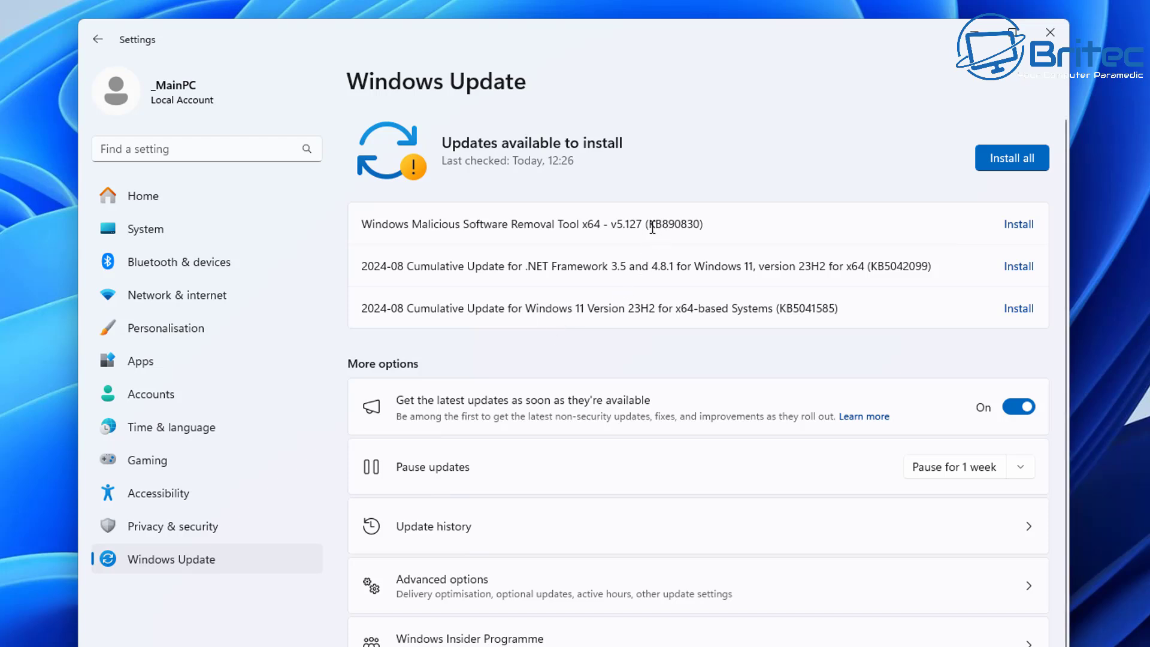
{"action": "left_click_drag", "start_coordinate": [649, 224], "coordinate": [700, 227]}
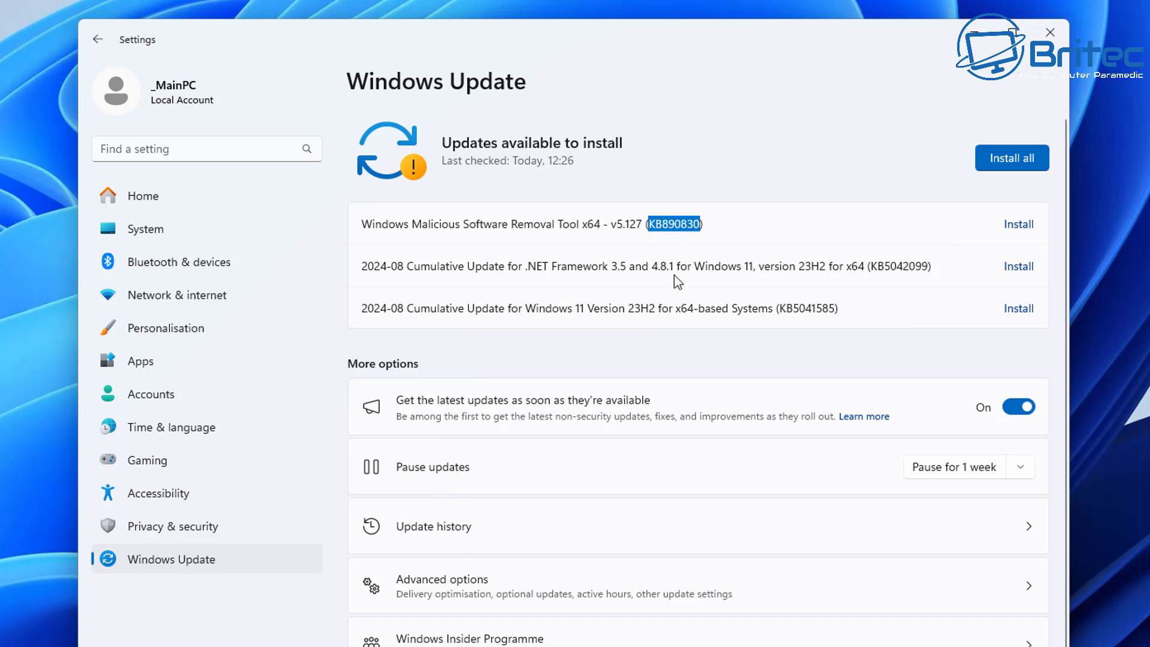
{"action": "left_click_drag", "start_coordinate": [872, 269], "coordinate": [953, 267]}
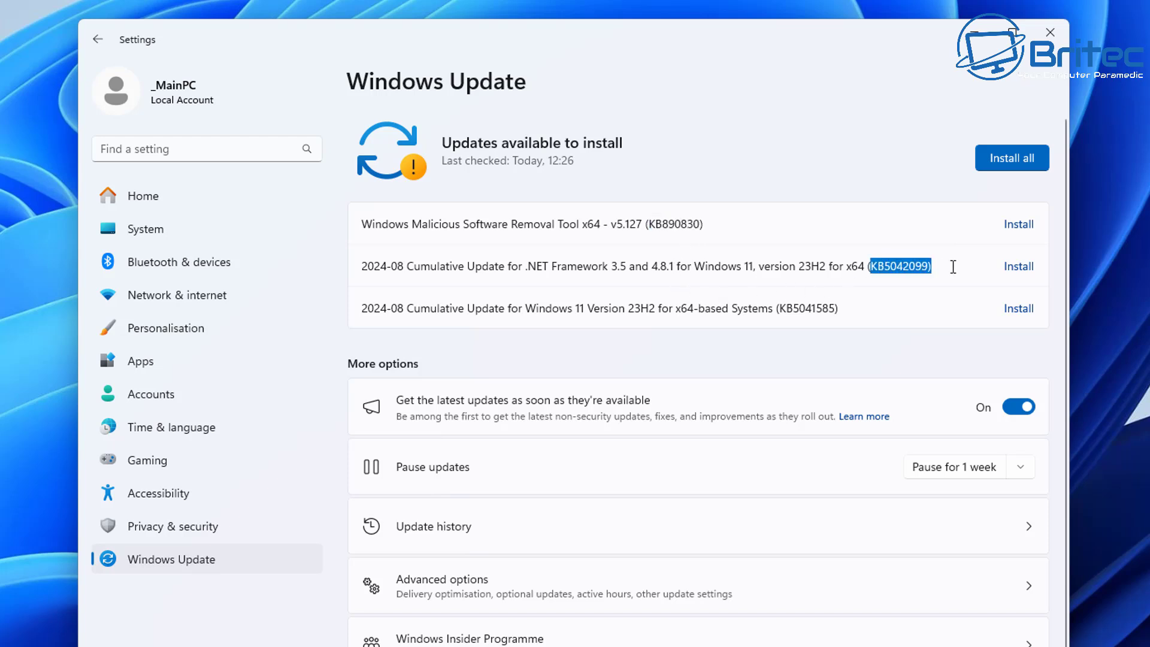
{"action": "left_click", "coordinate": [898, 310]}
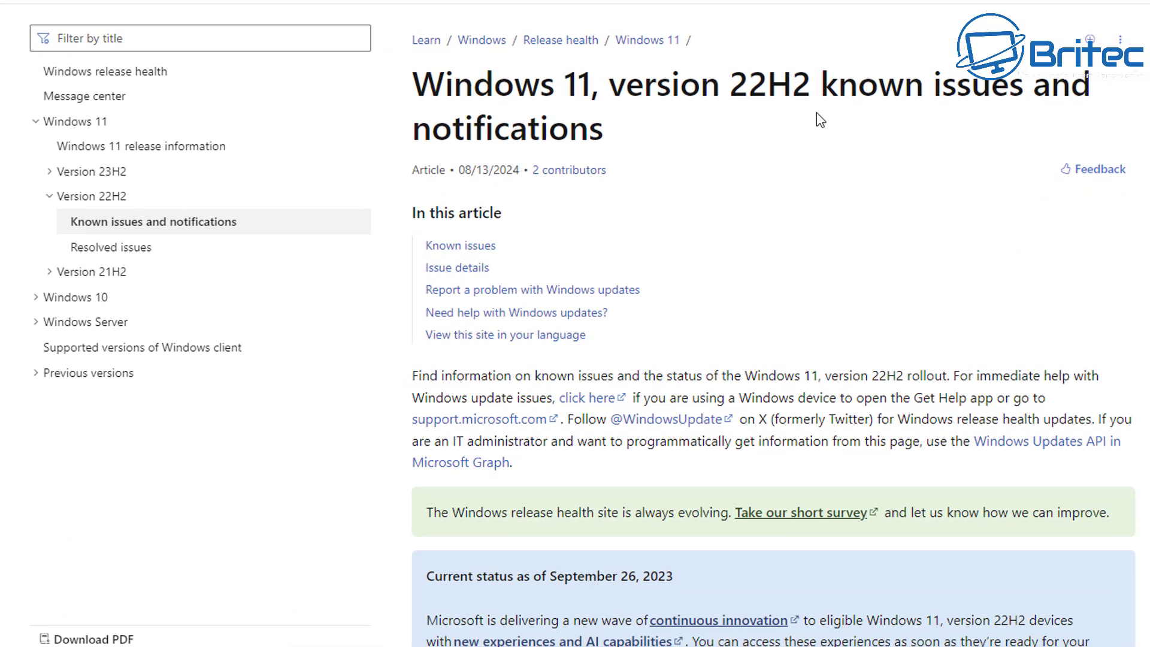
On the Windows release health site, open the Windows 11 version 23H2 known issues page and review its Known issues table.
{"action": "left_click", "coordinate": [91, 172]}
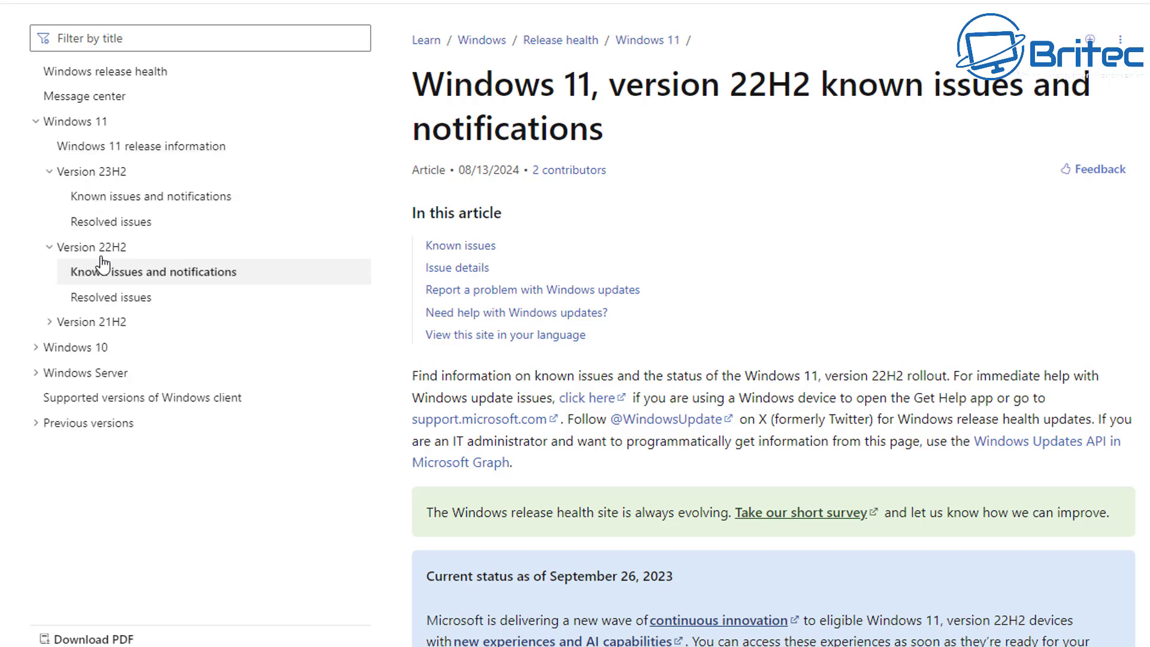
{"action": "left_click", "coordinate": [39, 347]}
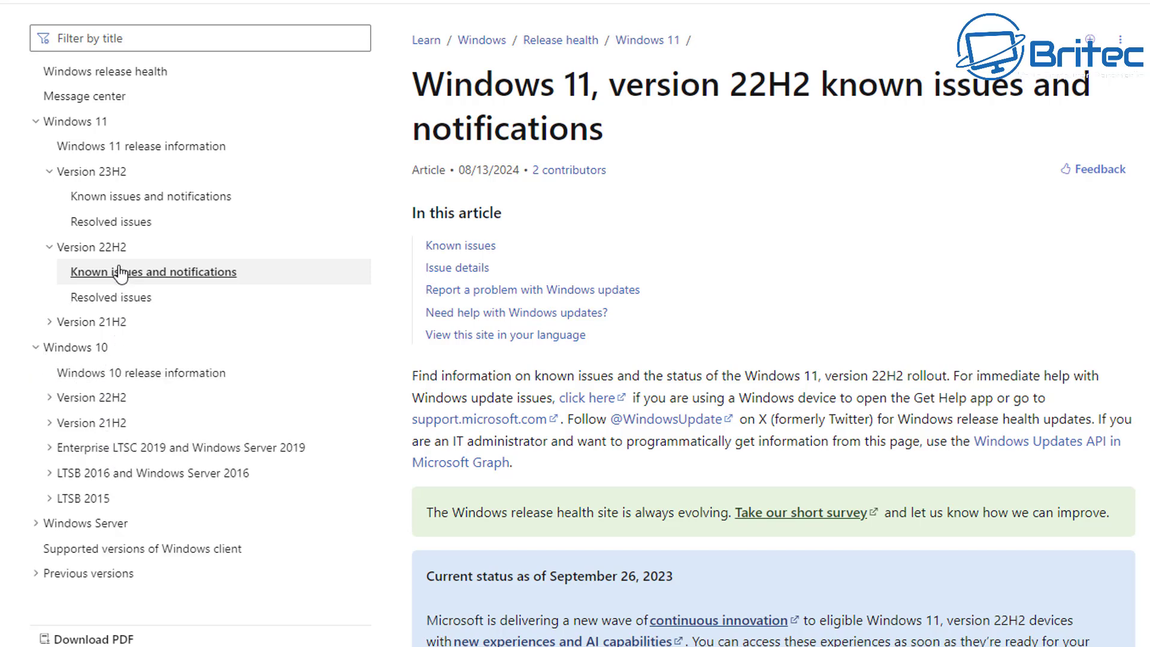
{"action": "left_click", "coordinate": [111, 203]}
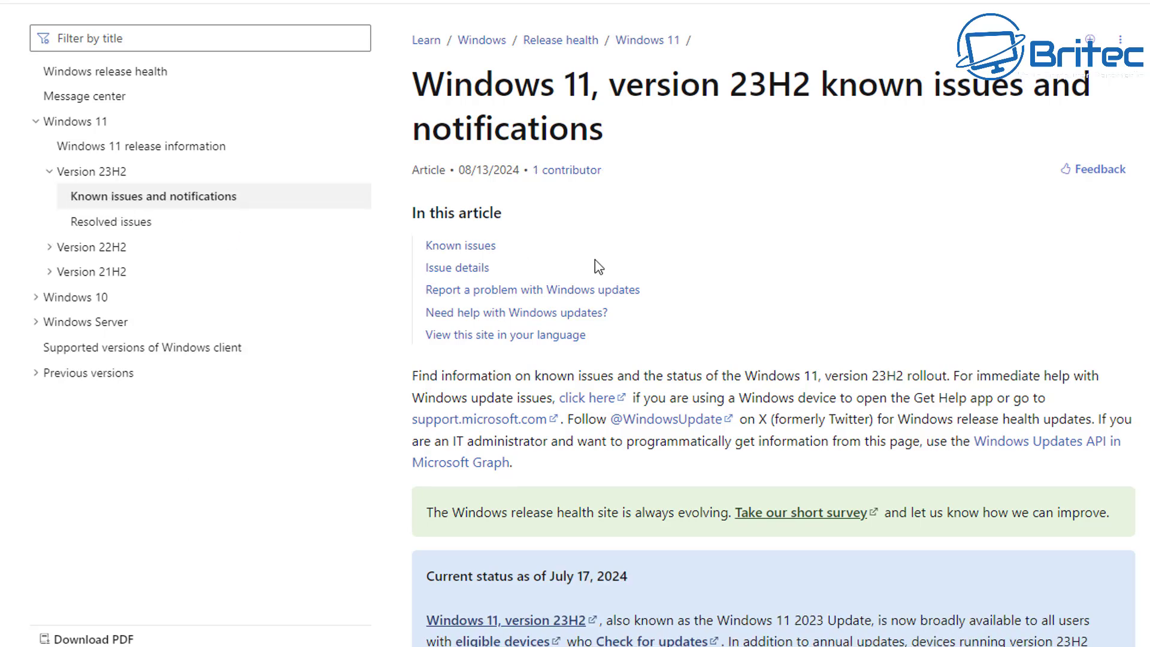
{"action": "middle_click", "coordinate": [1129, 303]}
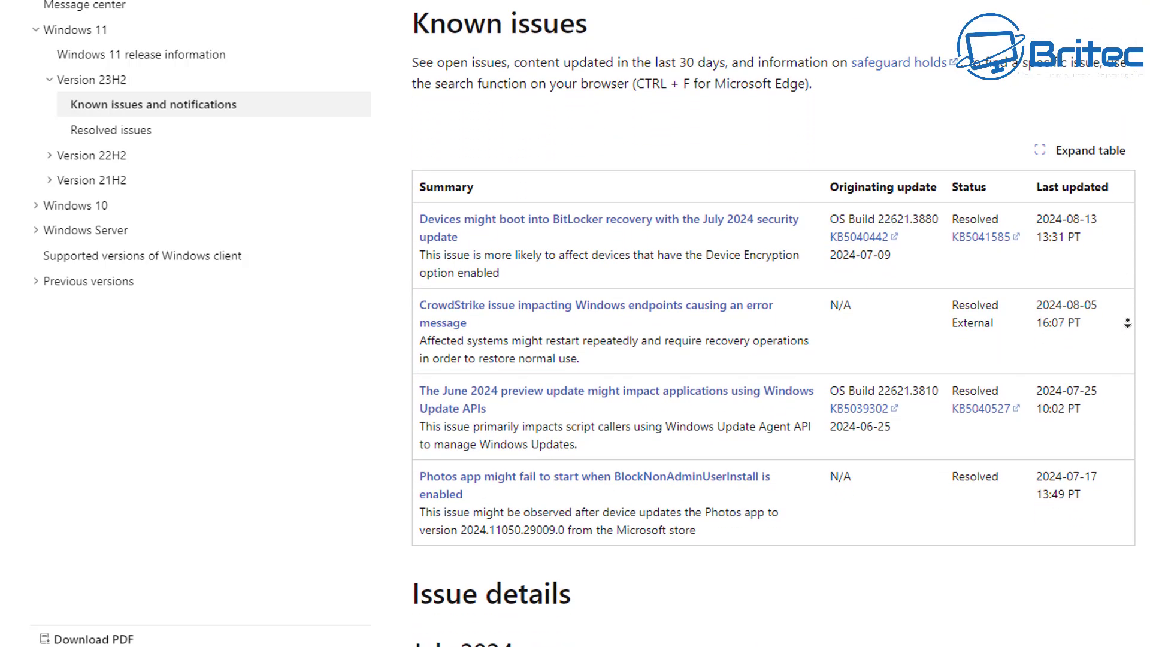
{"action": "left_click", "coordinate": [1091, 329]}
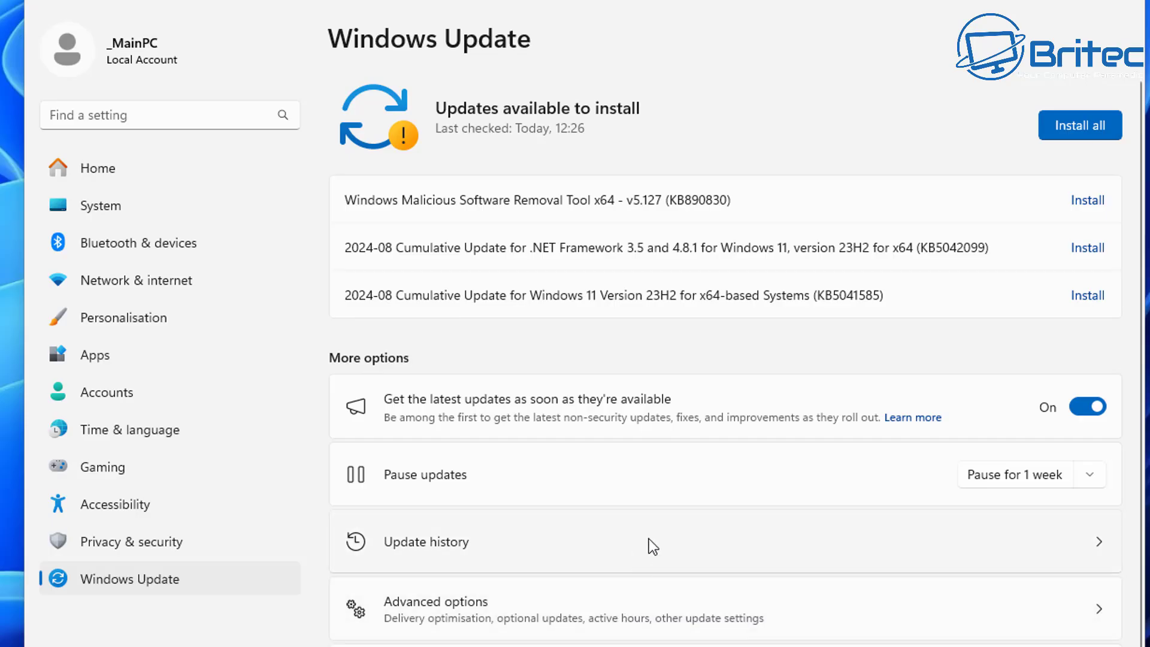
In Windows Update settings, review the update history and open the option for uninstalling updates.
{"action": "left_click", "coordinate": [649, 538]}
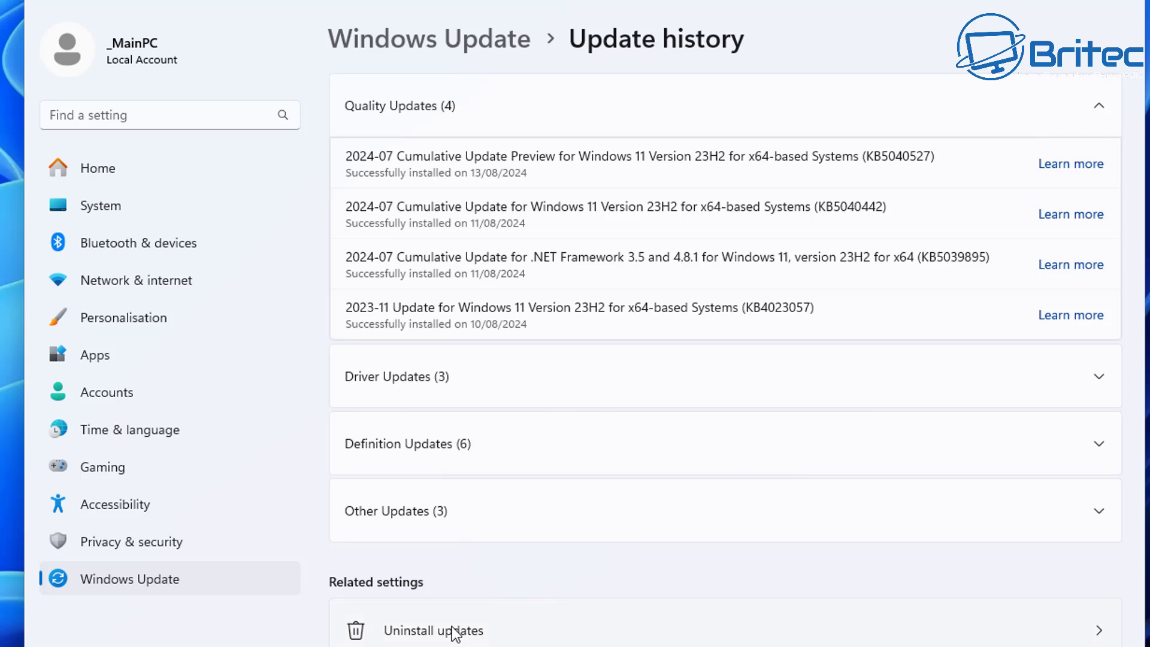
{"action": "left_click", "coordinate": [590, 640]}
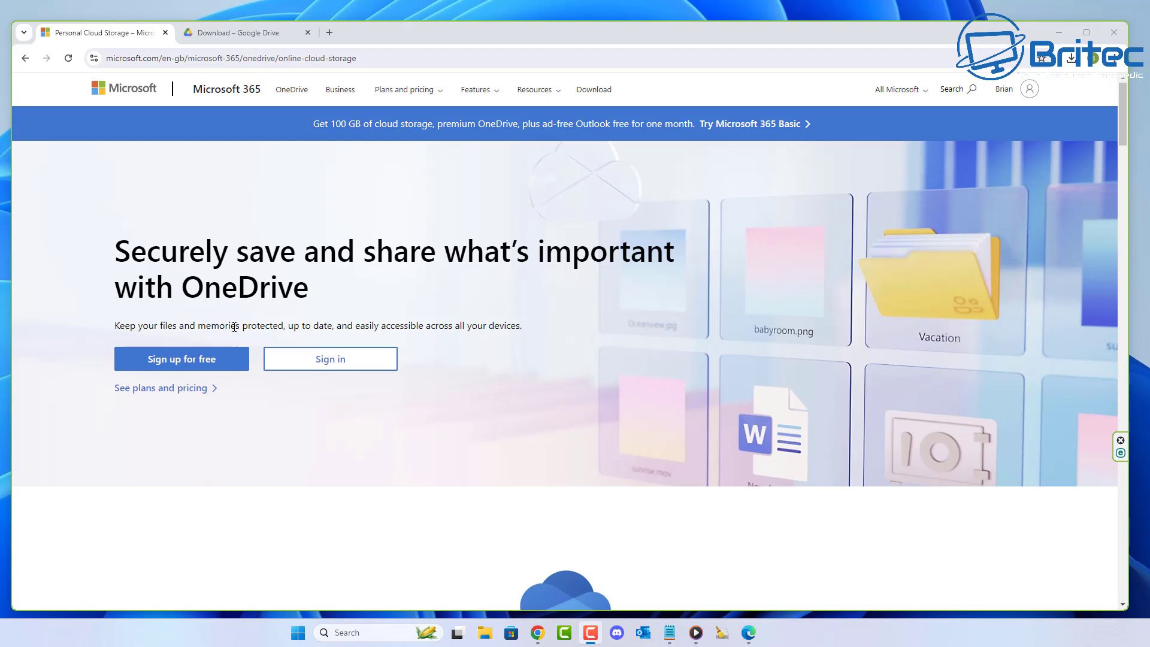
In the browser, switch from the OneDrive page to the Google Drive download page.
{"action": "left_click", "coordinate": [246, 34]}
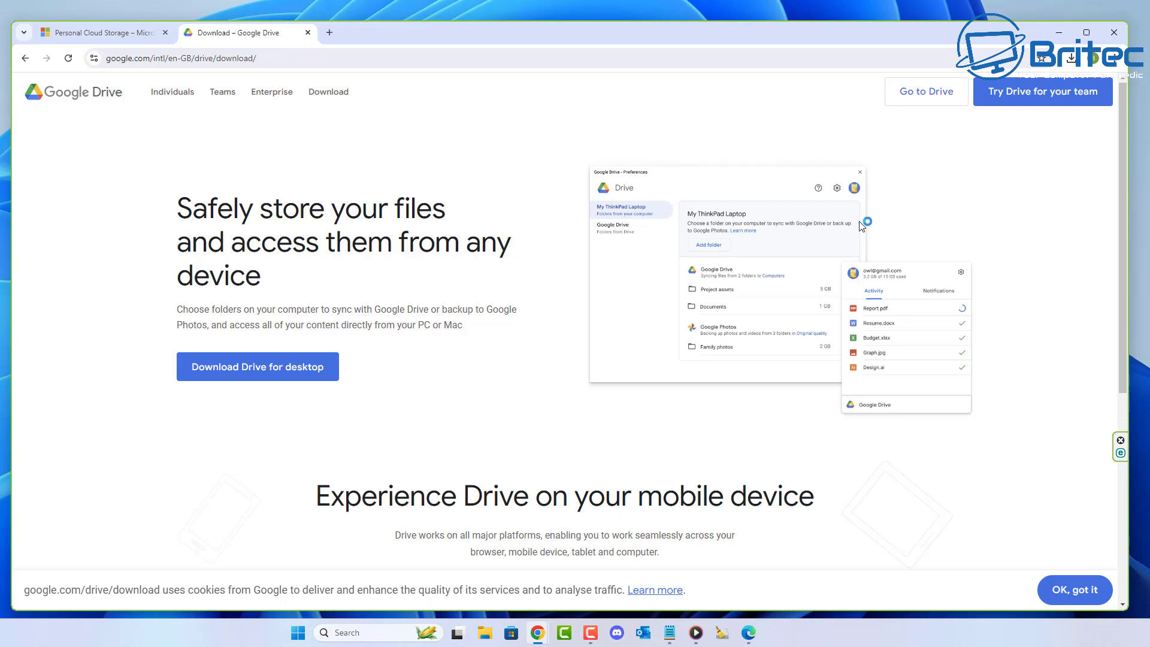
Close the browser and open the Windows Services console.
{"action": "left_click", "coordinate": [1115, 37]}
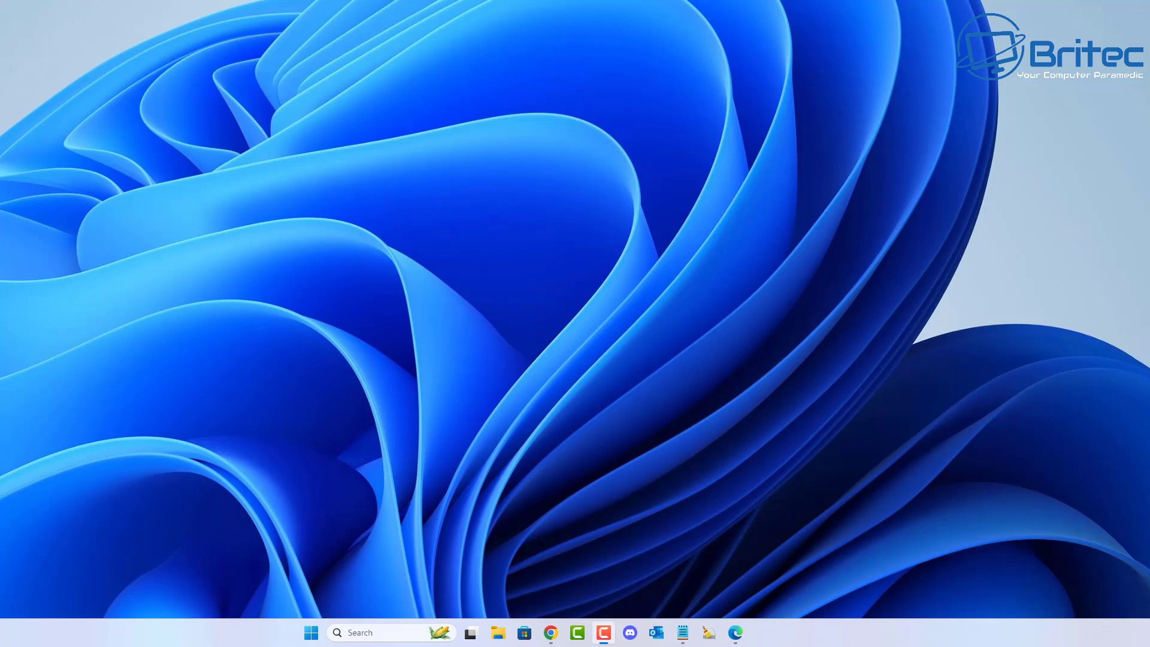
{"action": "left_click", "coordinate": [318, 634]}
{"action": "type", "text": "services"}
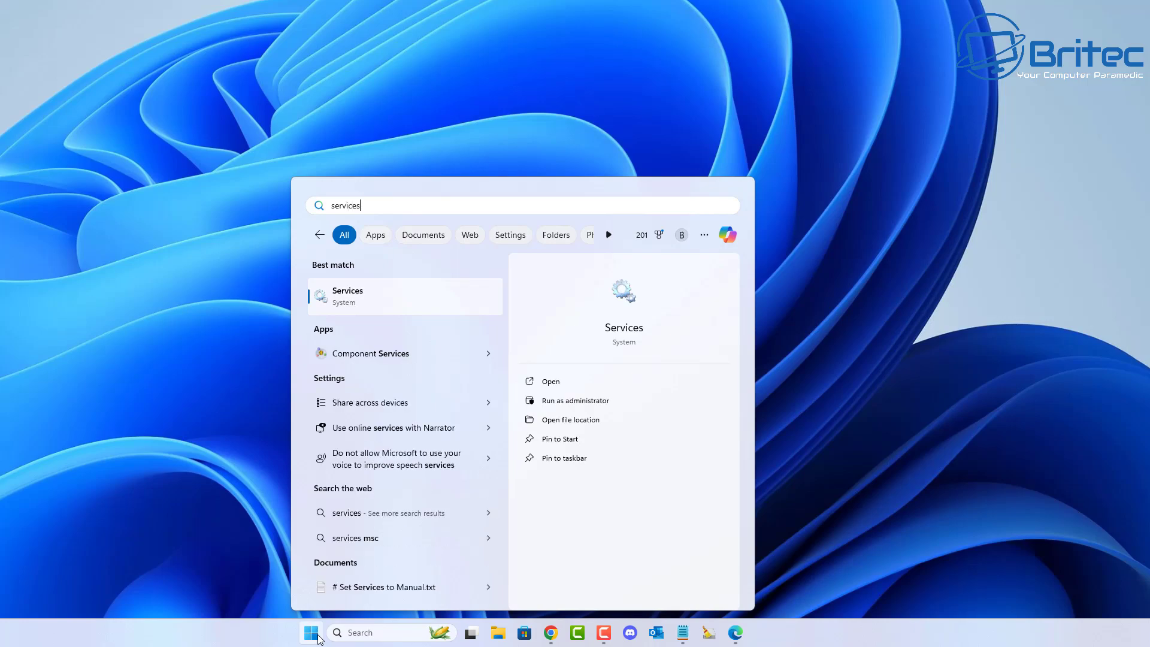
{"action": "key", "text": "Return"}
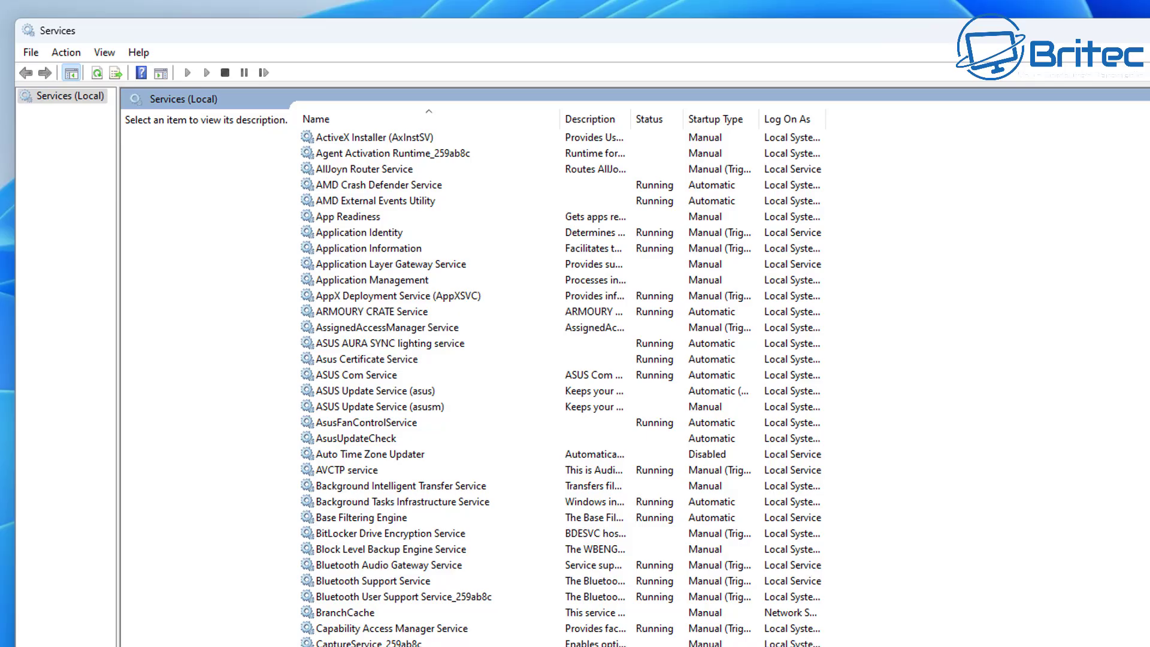
Stop the SysMain service and set its startup type to Disabled.
{"action": "key", "text": "s"}
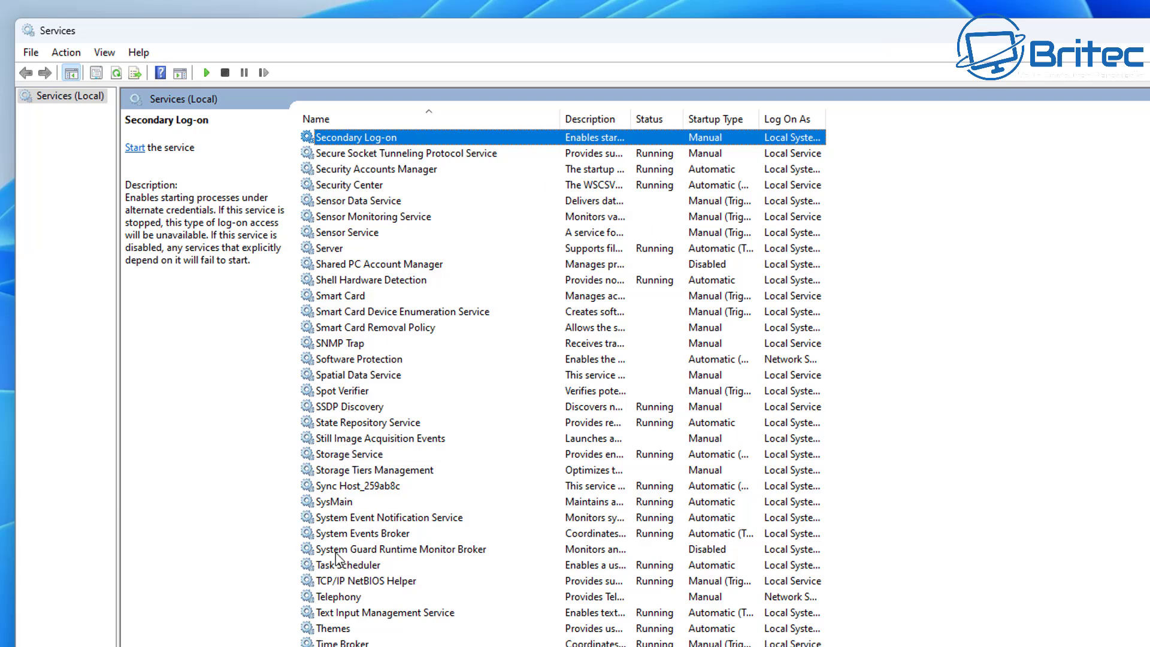
{"action": "left_click", "coordinate": [336, 503]}
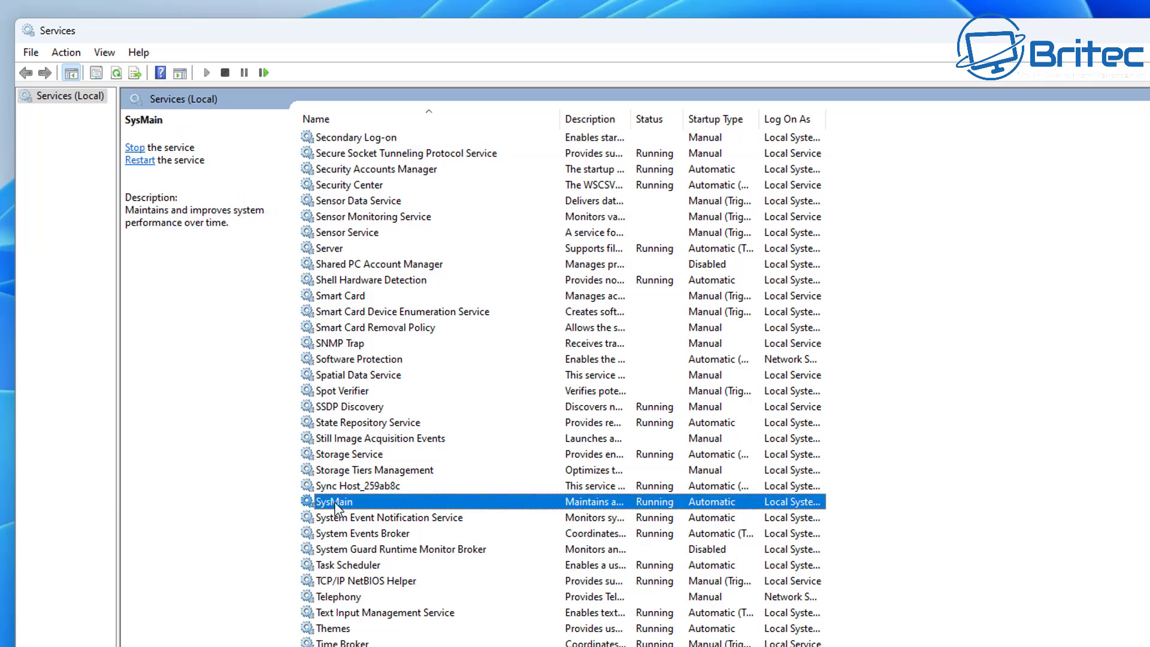
{"action": "double_click", "coordinate": [444, 504]}
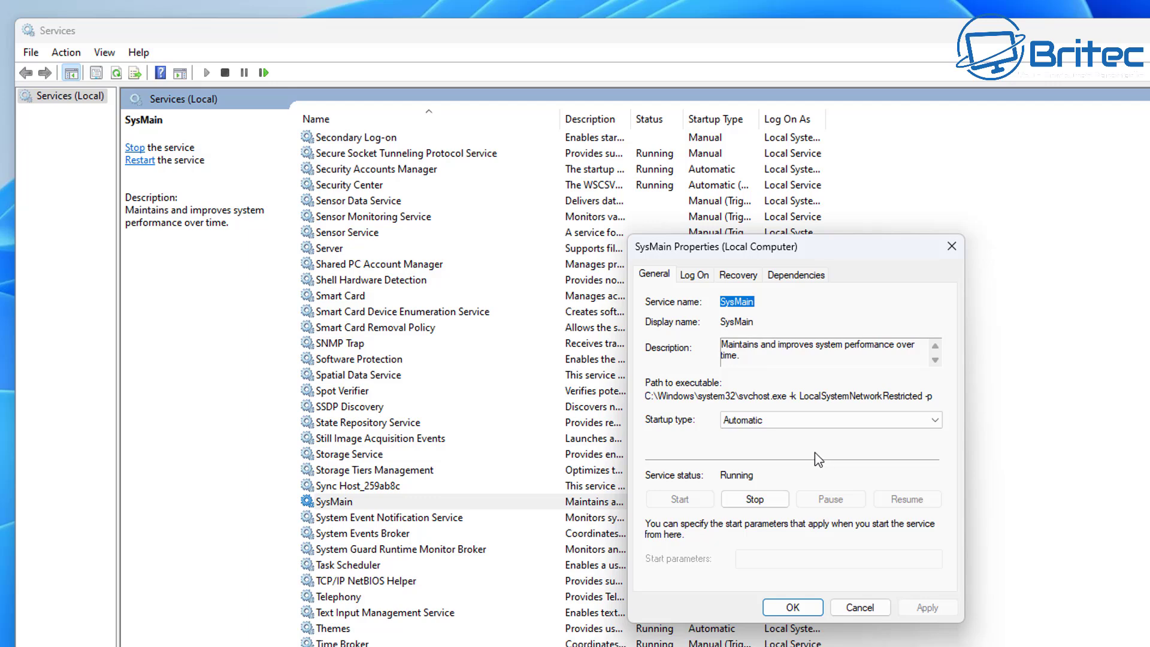
{"action": "left_click", "coordinate": [751, 502]}
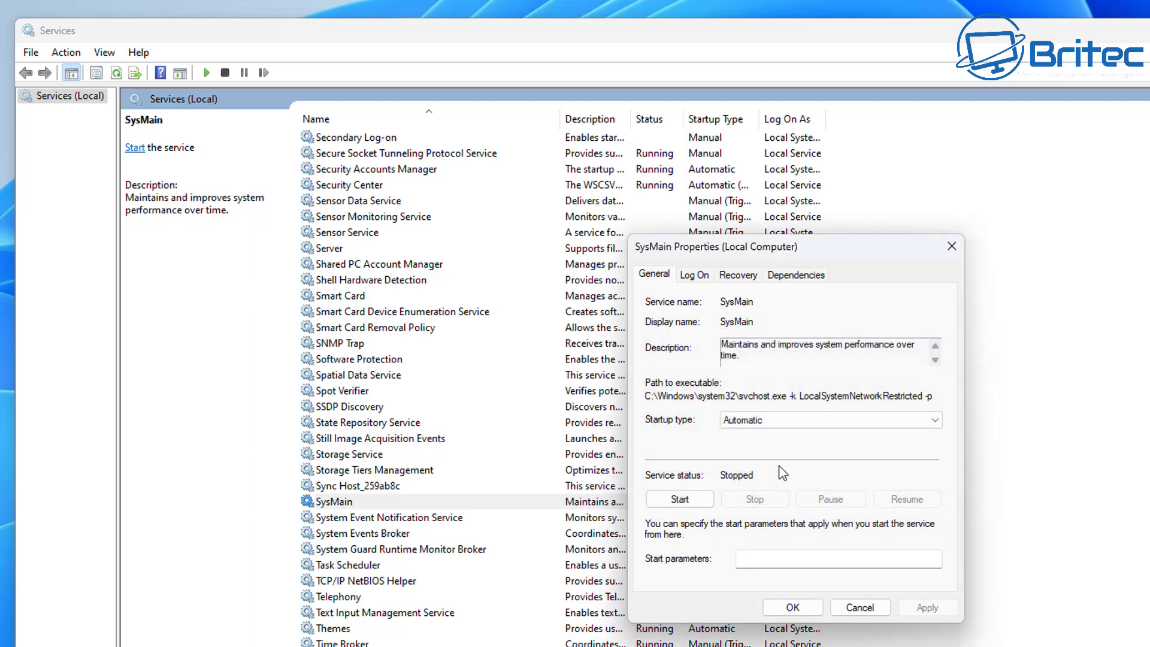
{"action": "left_click", "coordinate": [779, 422]}
{"action": "left_click", "coordinate": [755, 467]}
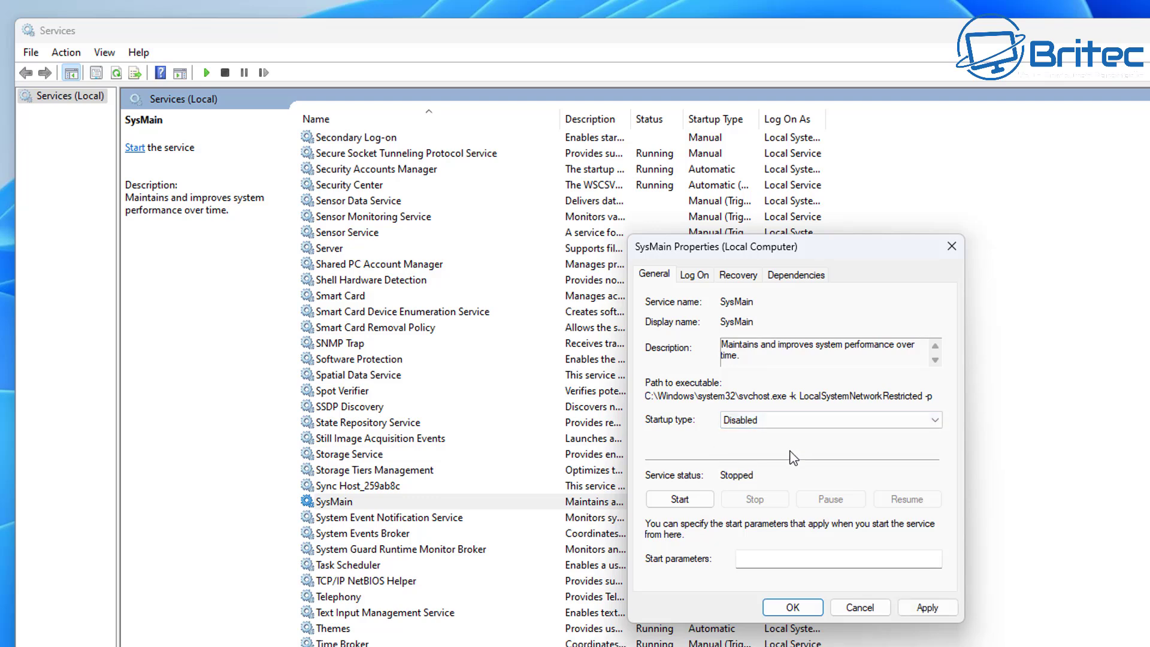
{"action": "left_click", "coordinate": [927, 609]}
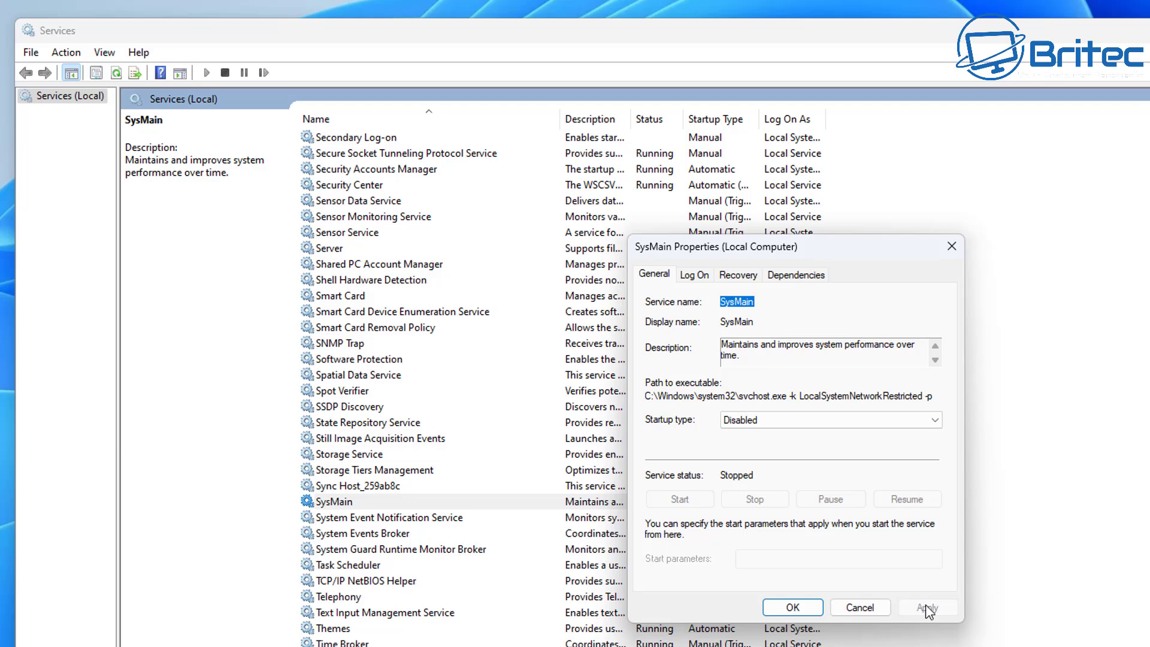
{"action": "left_click", "coordinate": [793, 609]}
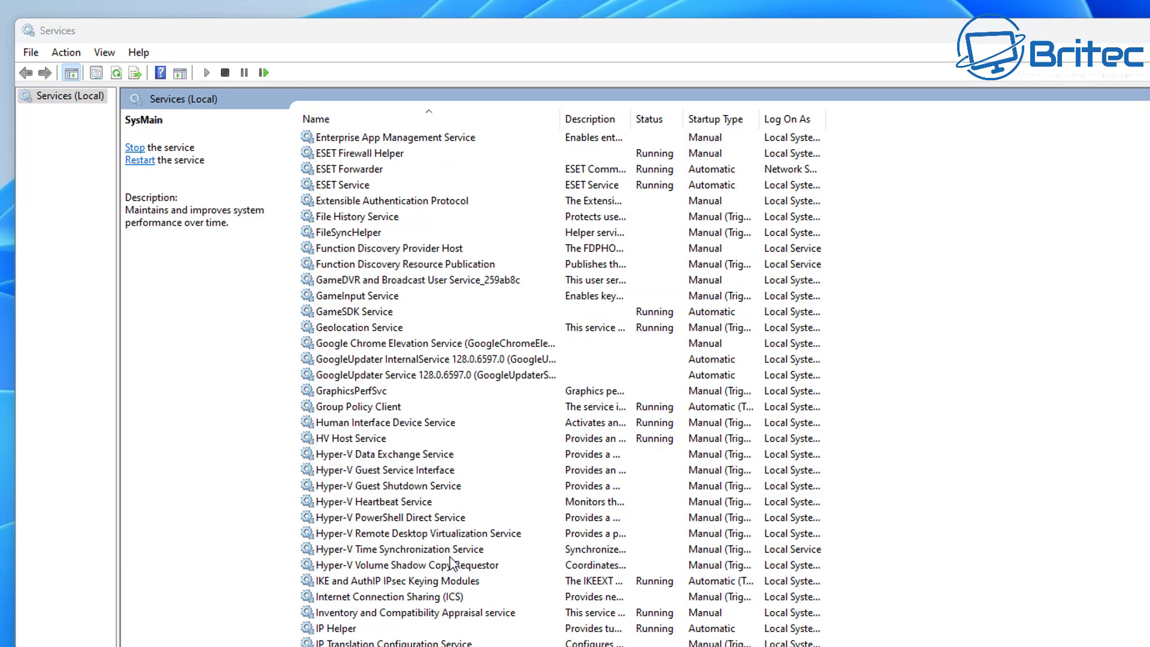
Look through the Hyper-V services and the File History Service in the services list.
{"action": "left_click", "coordinate": [361, 564]}
{"action": "left_click", "coordinate": [359, 549]}
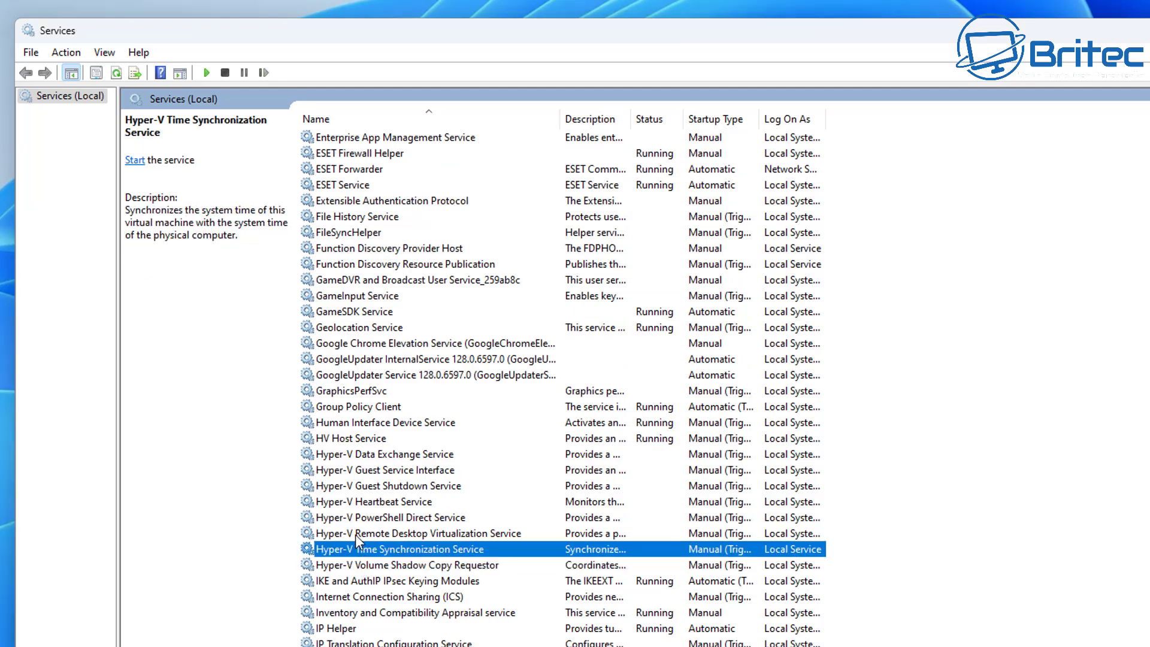
{"action": "left_click", "coordinate": [356, 518]}
{"action": "left_click", "coordinate": [353, 487]}
{"action": "left_click", "coordinate": [355, 457]}
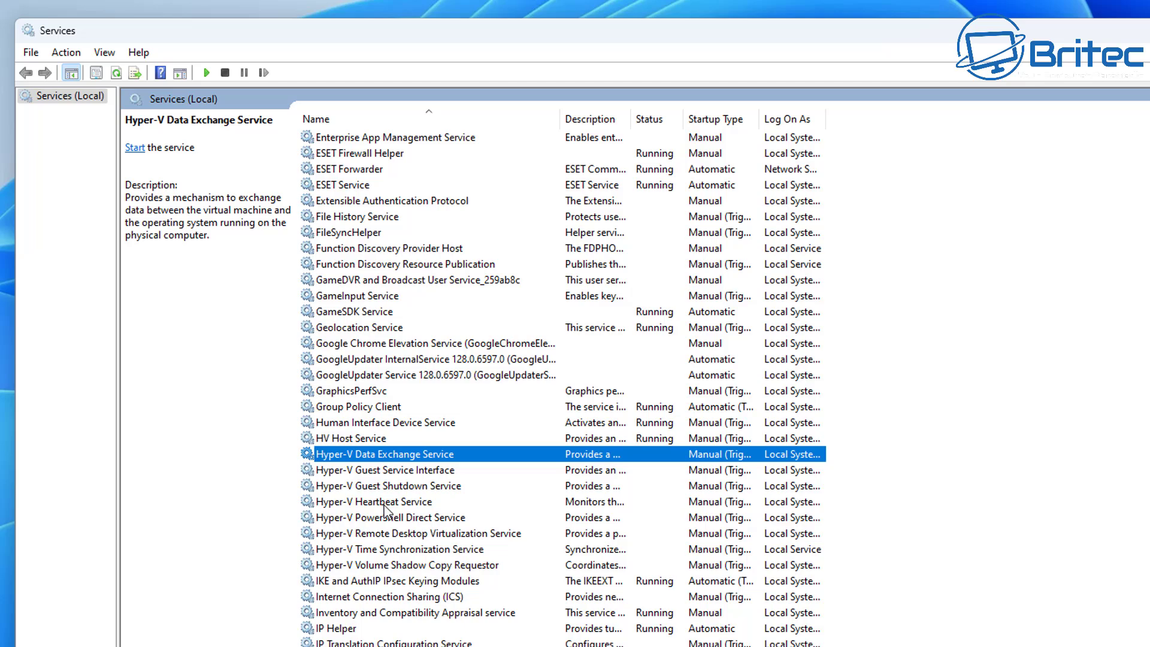
{"action": "left_click", "coordinate": [361, 217]}
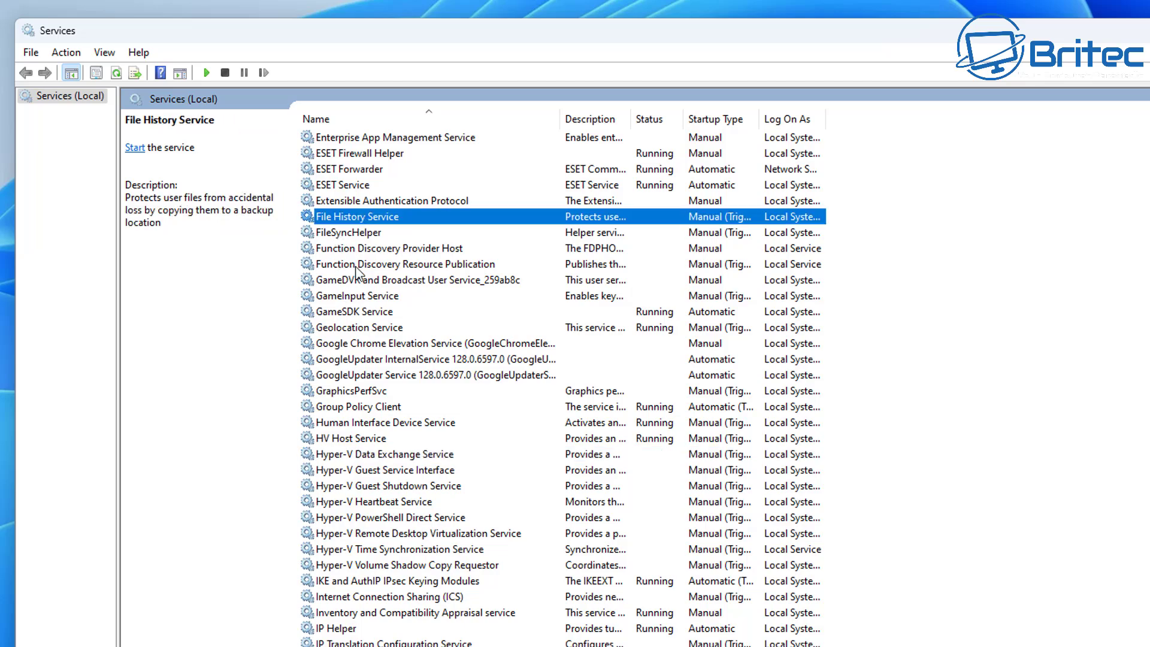
Stop the Connected User Experiences and Telemetry service and set its startup type to Disabled.
{"action": "scroll", "coordinate": [354, 377], "scroll_direction": "up", "scroll_amount": 3}
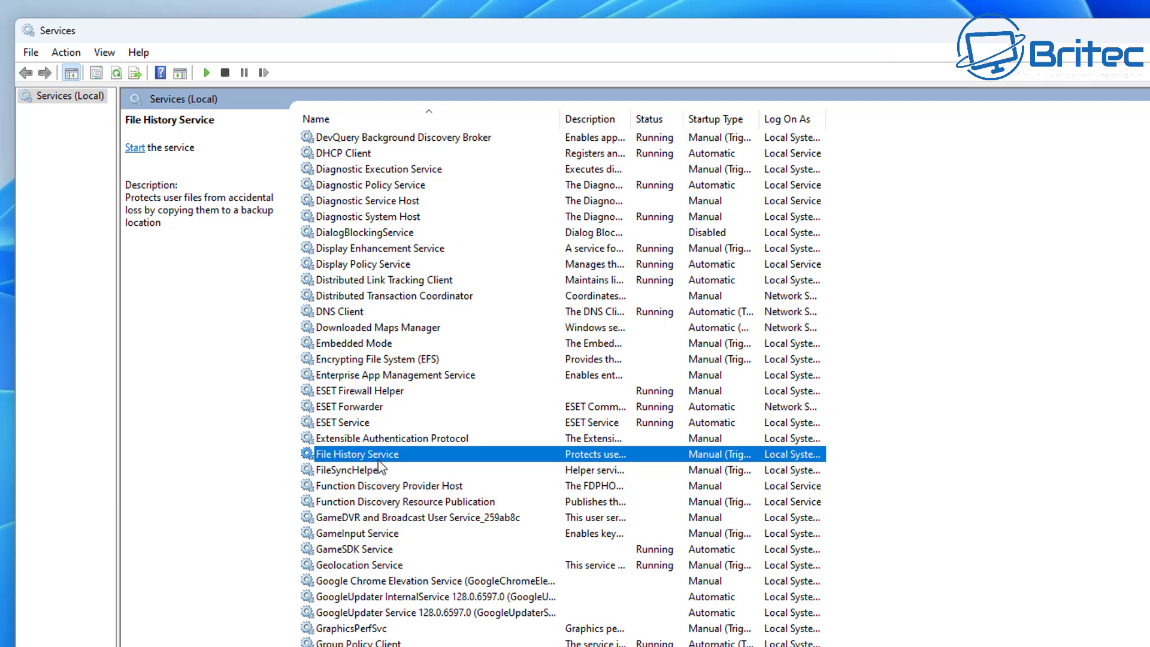
{"action": "scroll", "coordinate": [379, 466], "scroll_direction": "up", "scroll_amount": 7}
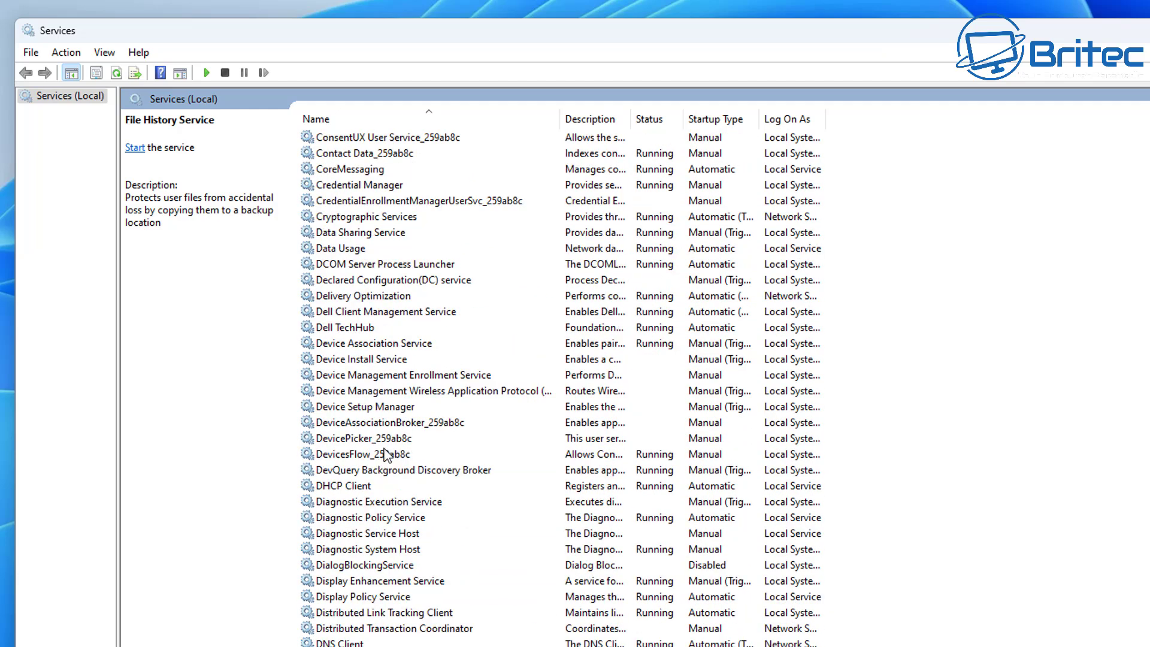
{"action": "scroll", "coordinate": [387, 455], "scroll_direction": "up", "scroll_amount": 4}
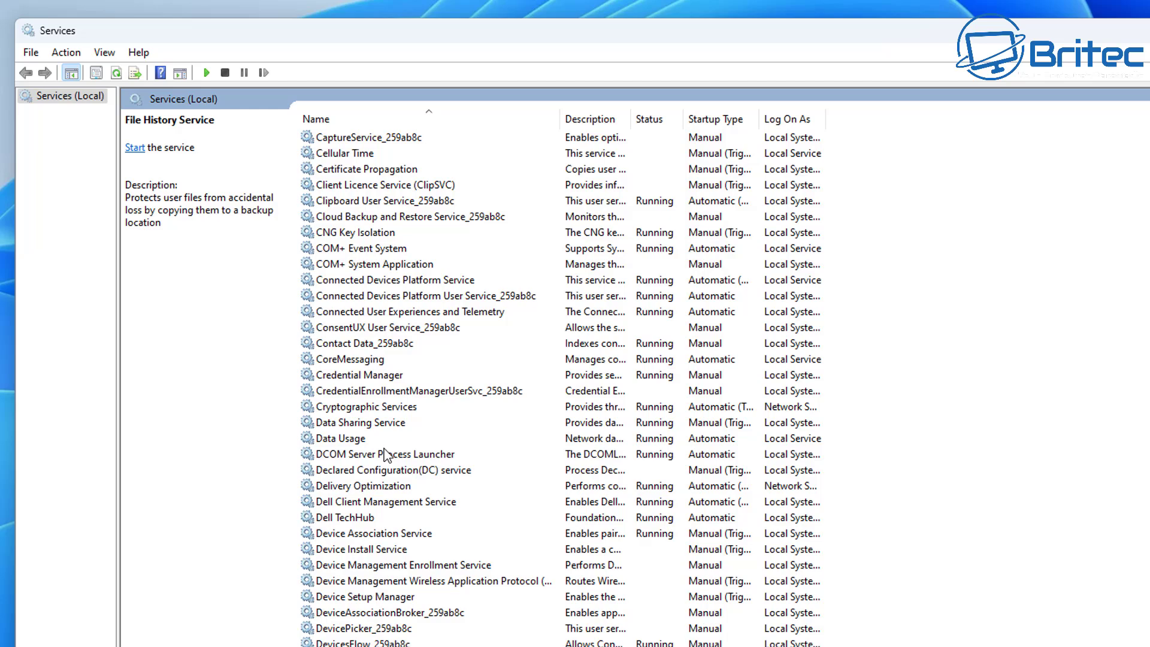
{"action": "scroll", "coordinate": [386, 455], "scroll_direction": "up", "scroll_amount": 3}
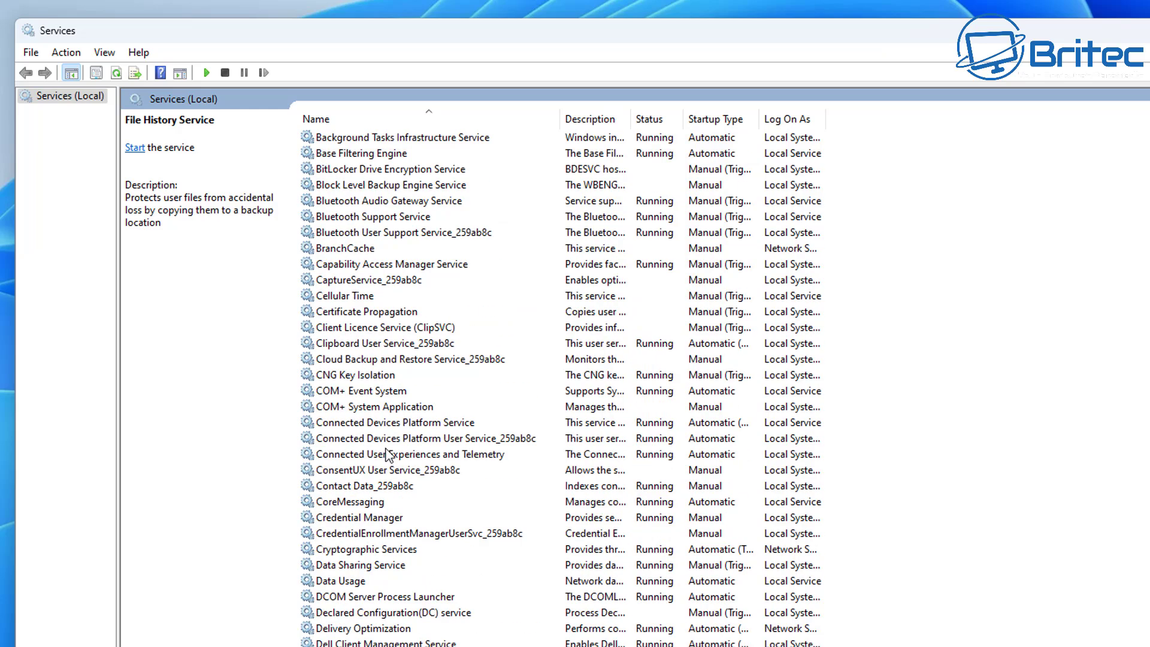
{"action": "scroll", "coordinate": [410, 390], "scroll_direction": "down", "scroll_amount": 1}
{"action": "left_click", "coordinate": [409, 391]}
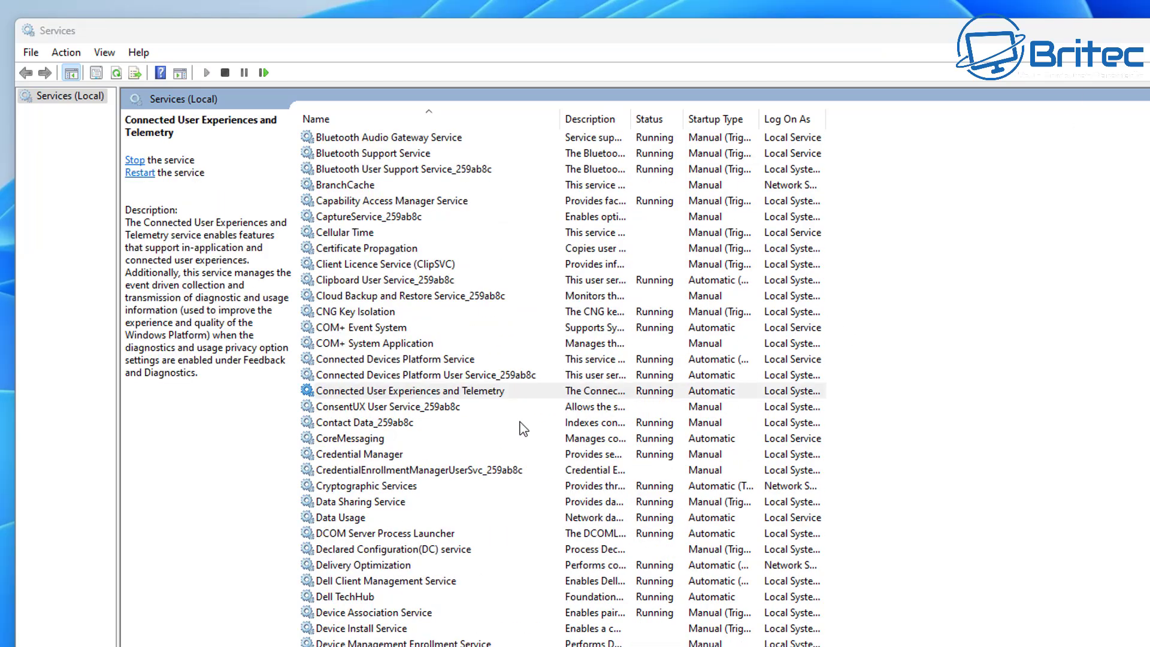
{"action": "left_click", "coordinate": [392, 390]}
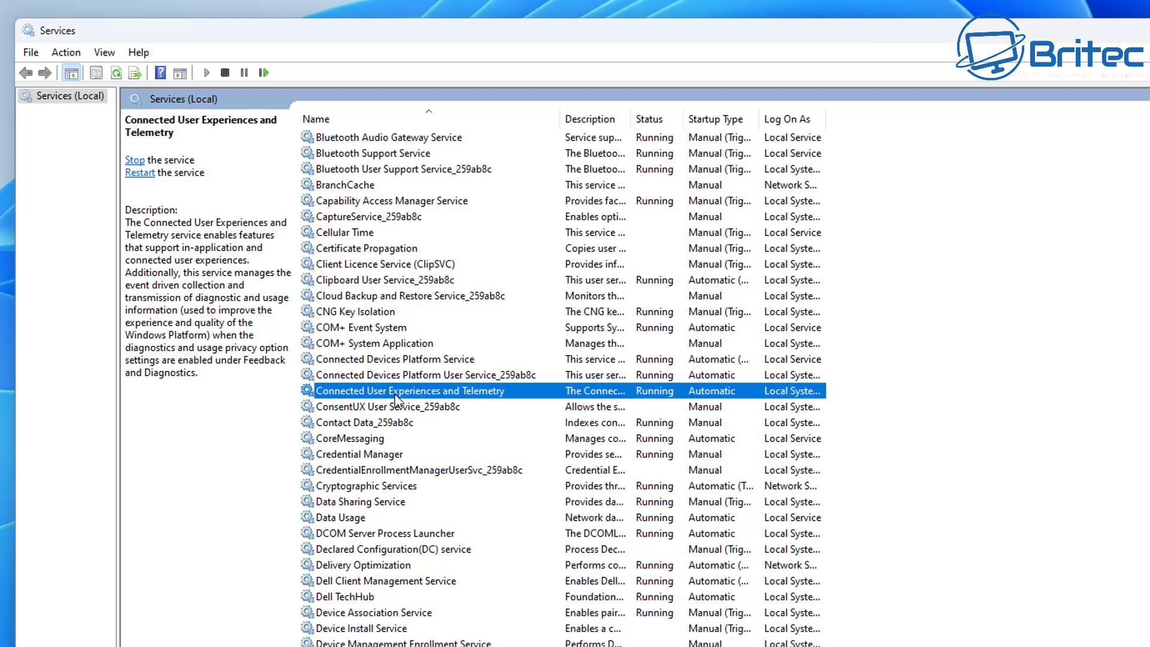
{"action": "double_click", "coordinate": [493, 392]}
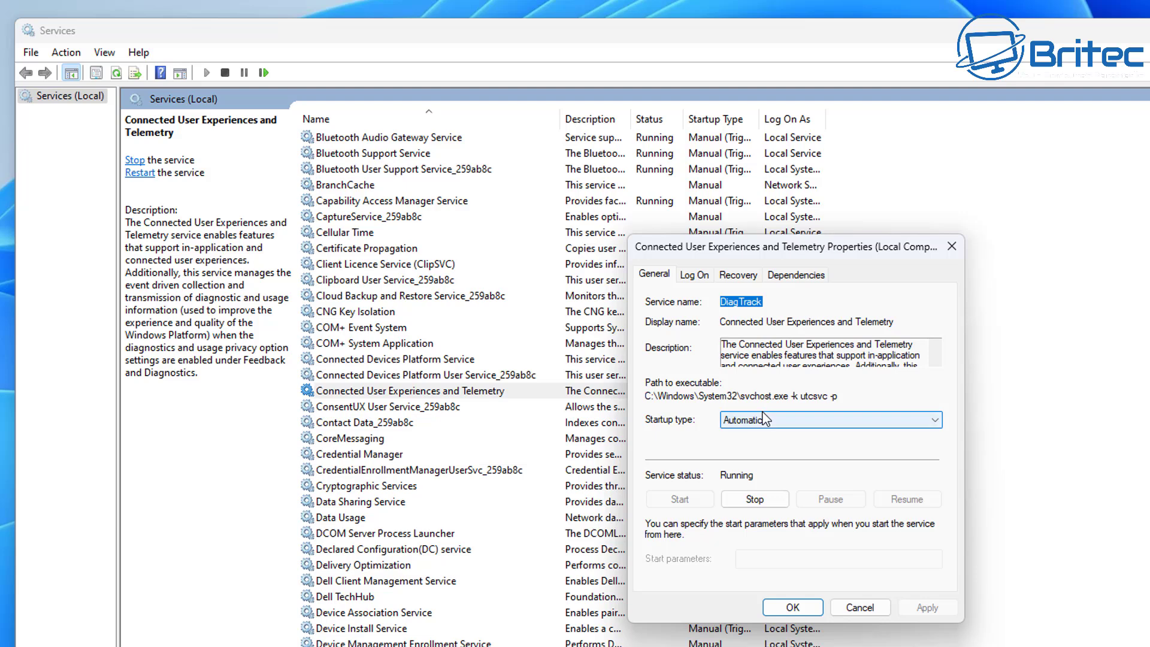
{"action": "left_click", "coordinate": [753, 501]}
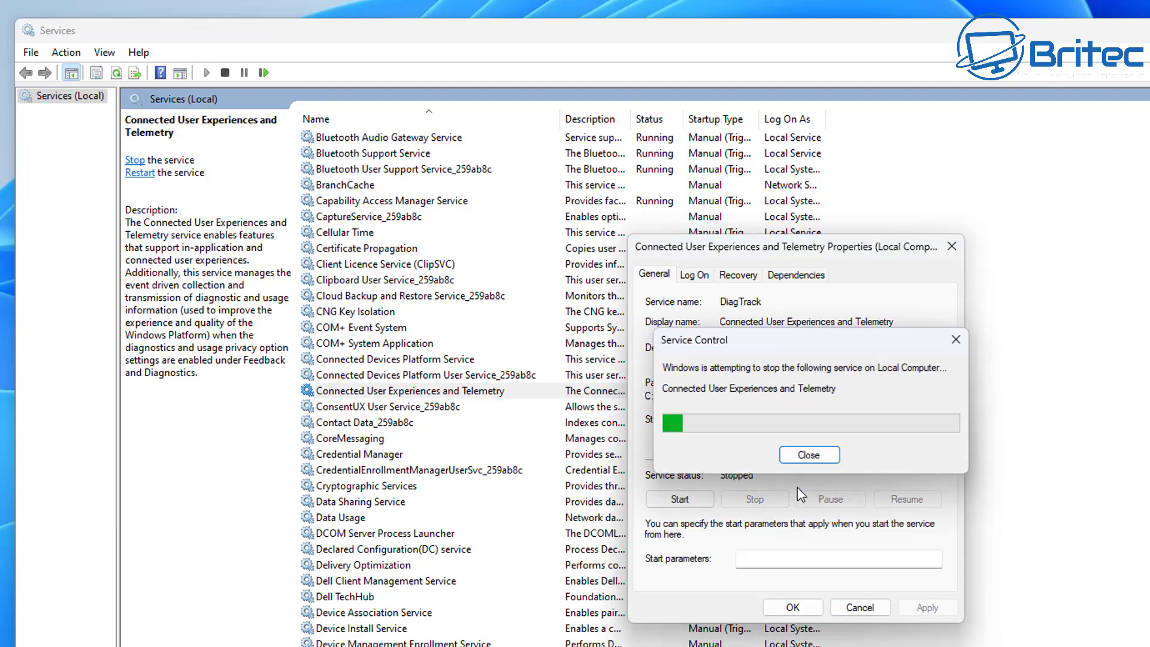
{"action": "left_click", "coordinate": [810, 419]}
{"action": "left_click", "coordinate": [785, 468]}
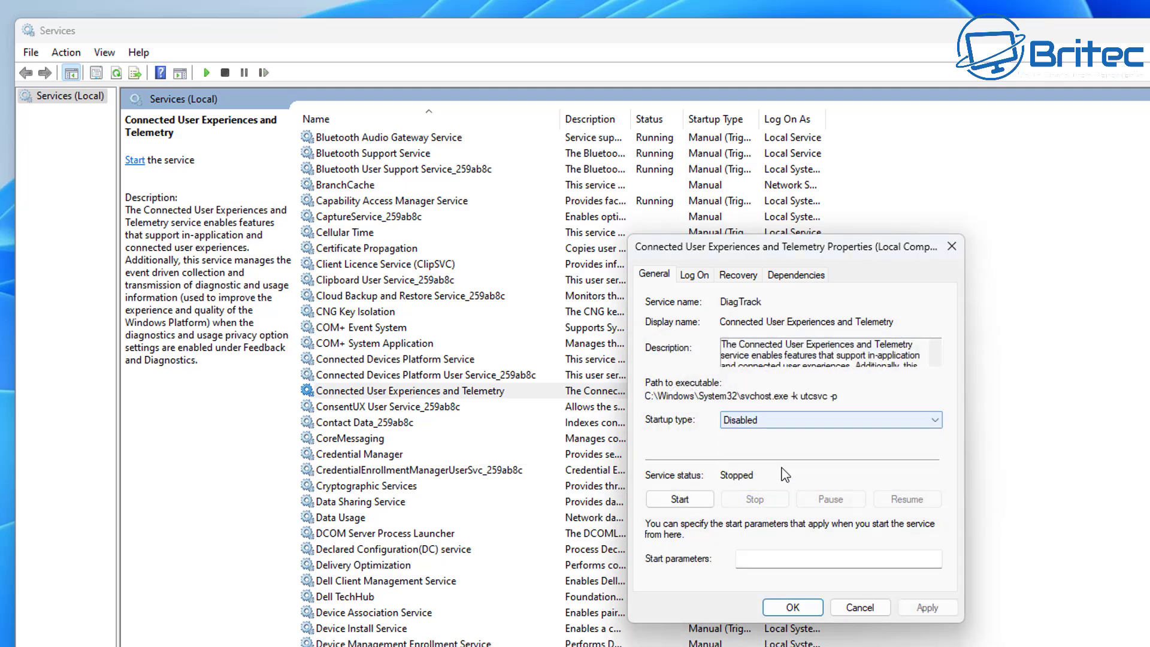
{"action": "left_click", "coordinate": [926, 608]}
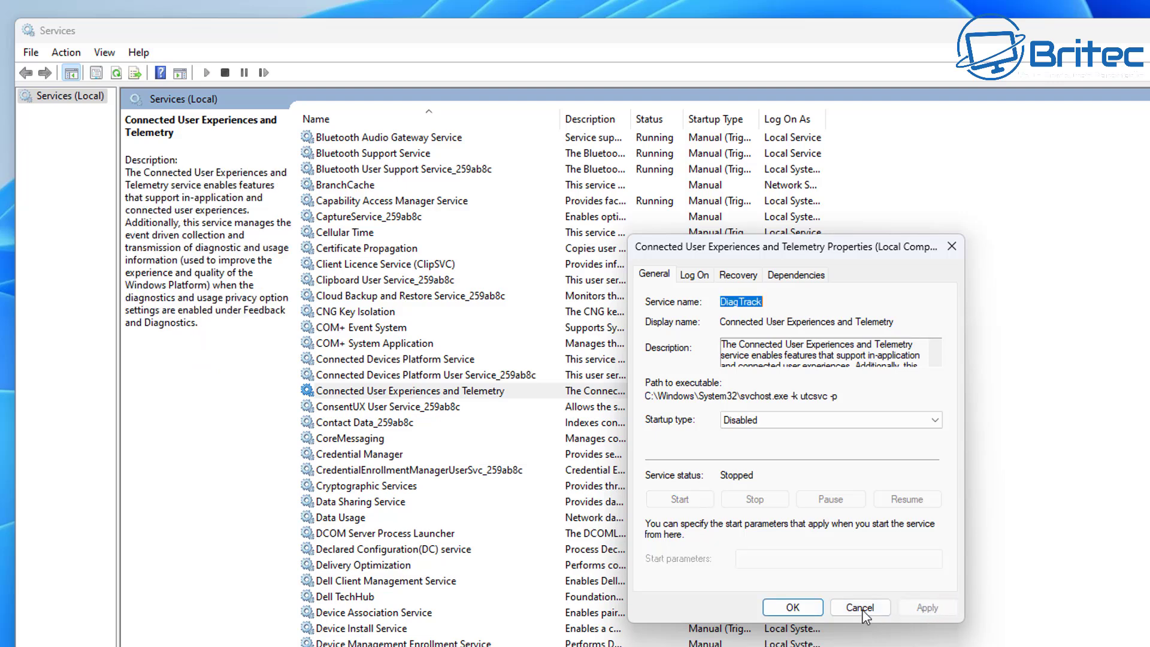
{"action": "left_click", "coordinate": [793, 607]}
{"action": "left_click", "coordinate": [450, 390]}
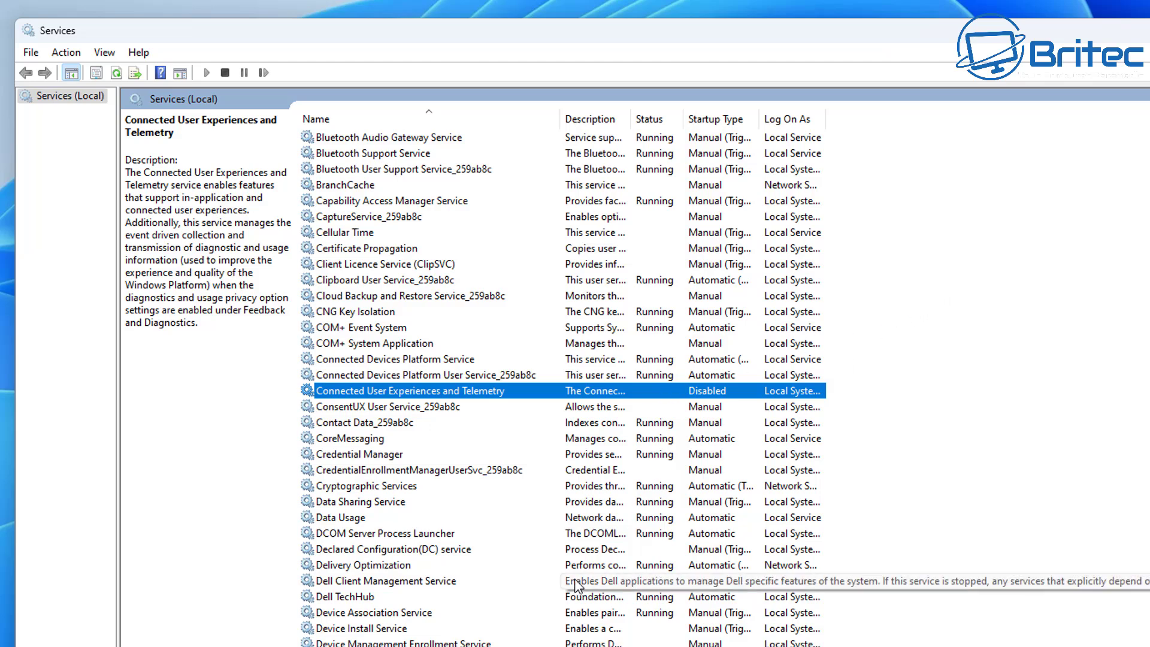
{"action": "key", "text": "s"}
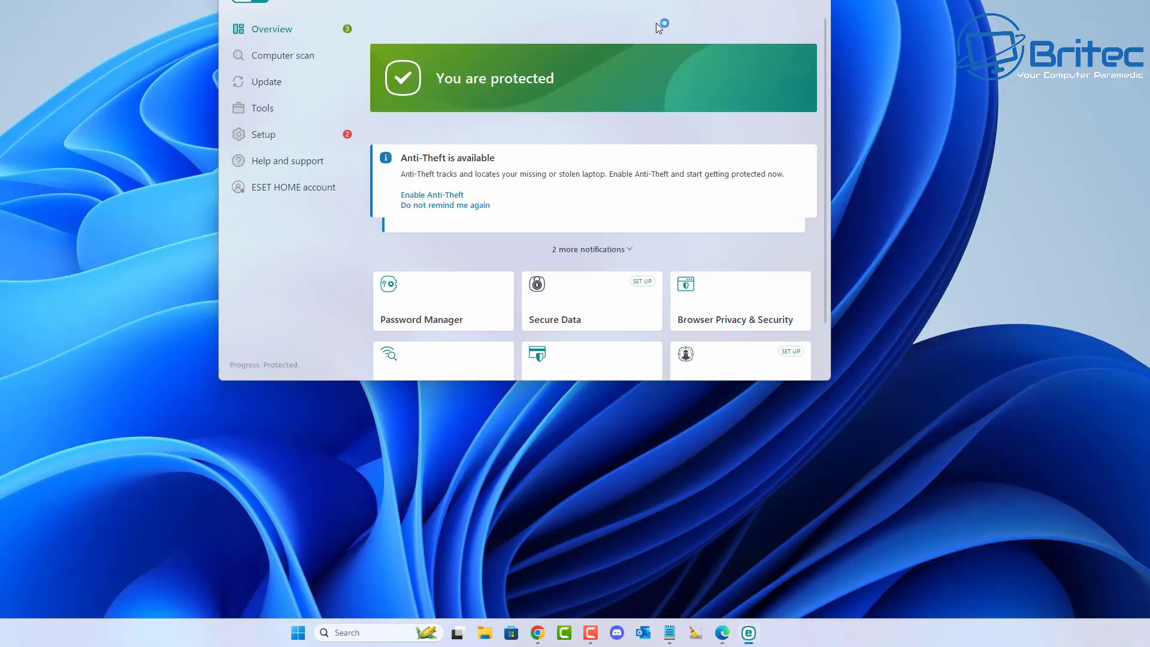
In ESET Smart Security Premium, start a computer scan of all local disks.
{"action": "left_click_drag", "start_coordinate": [613, 1], "coordinate": [638, 82]}
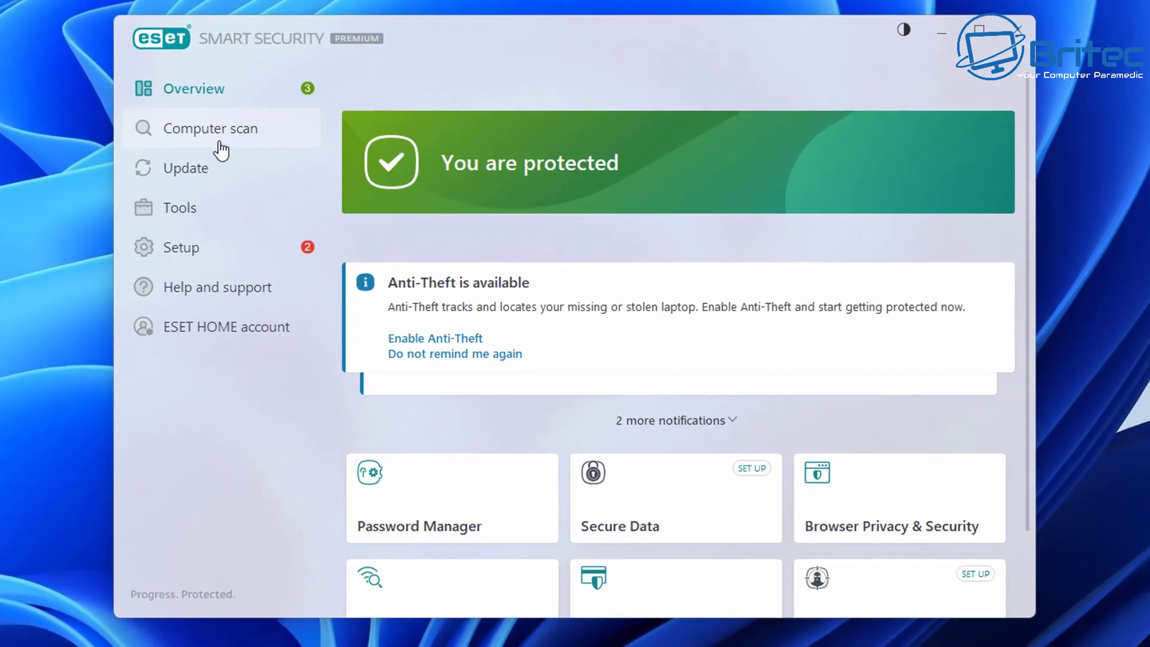
{"action": "left_click", "coordinate": [316, 147]}
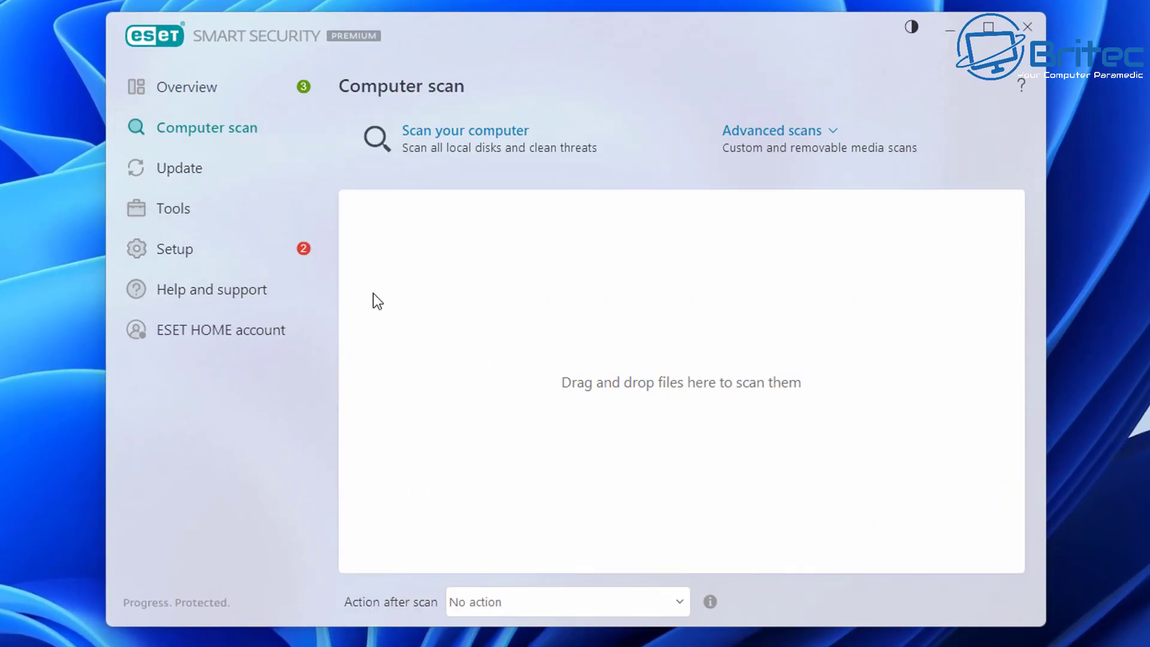
{"action": "left_click", "coordinate": [453, 136]}
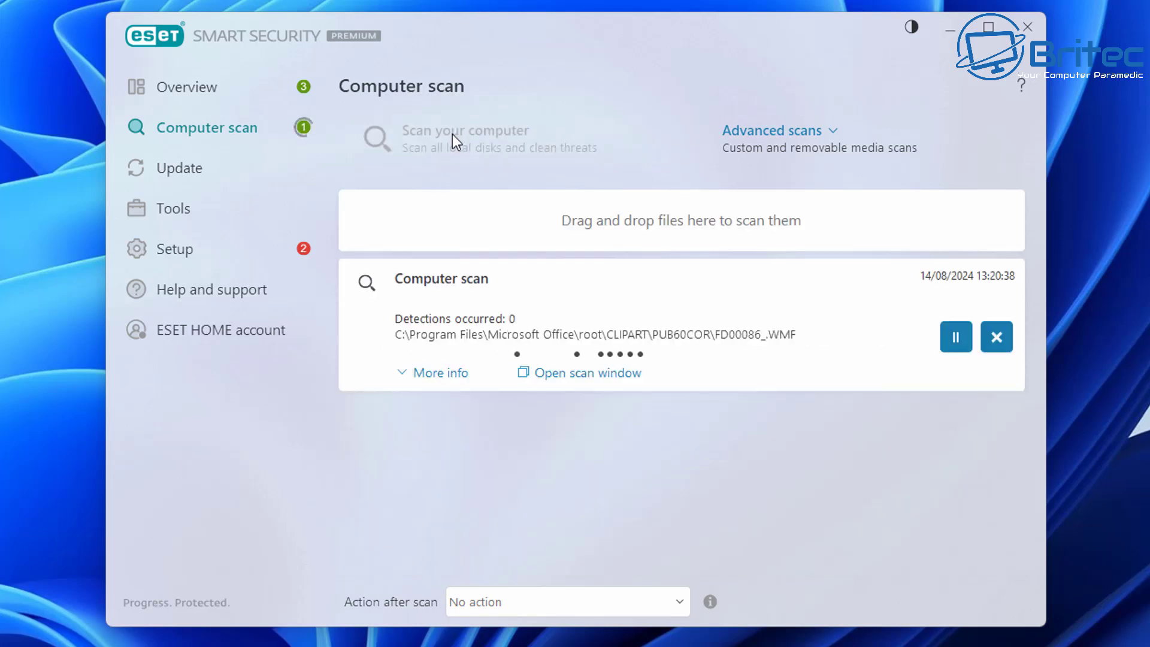
Open the custom scan dialog from the advanced scans, review its profile and scan targets, and close it without scanning.
{"action": "left_click", "coordinate": [831, 133]}
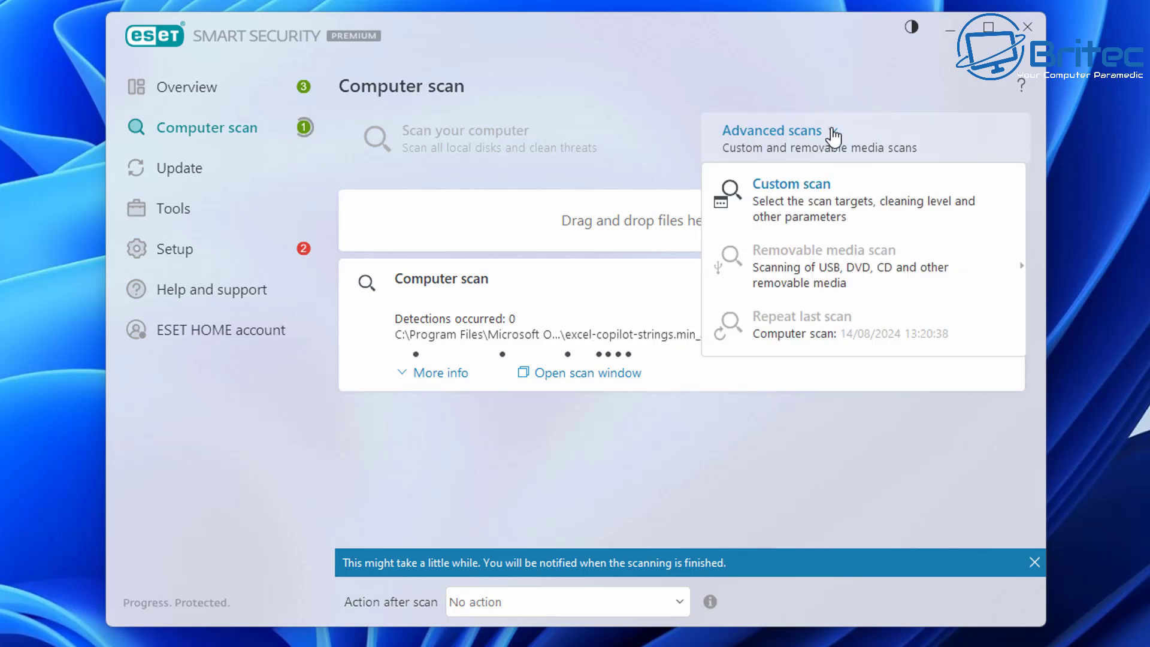
{"action": "left_click", "coordinate": [806, 209]}
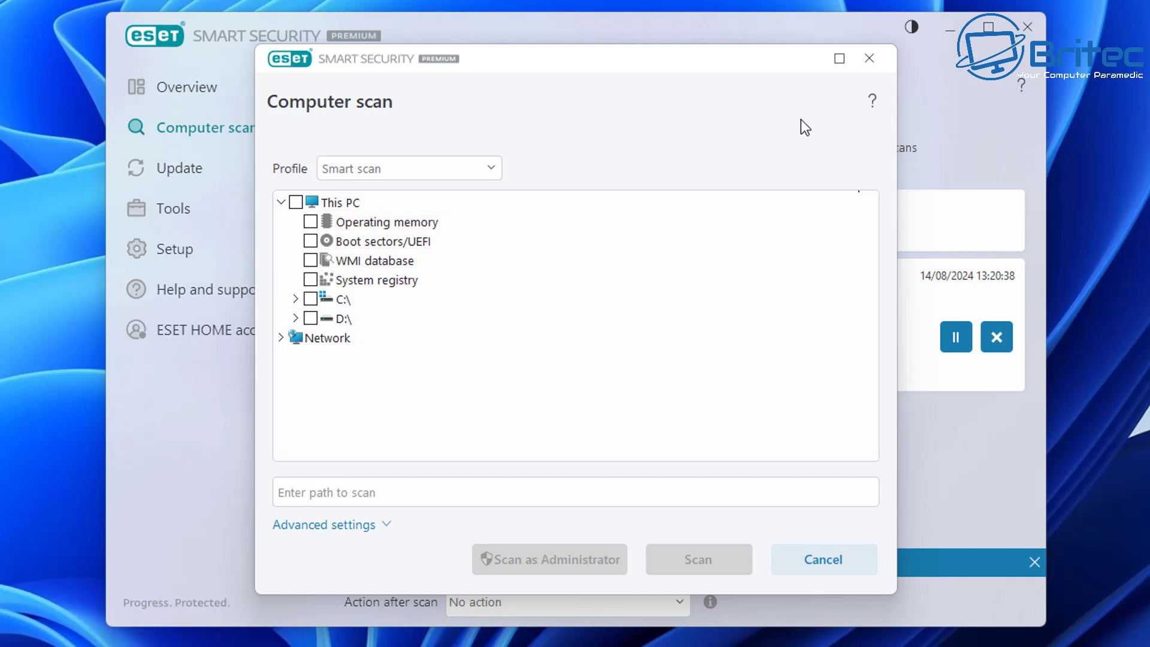
{"action": "left_click", "coordinate": [870, 60]}
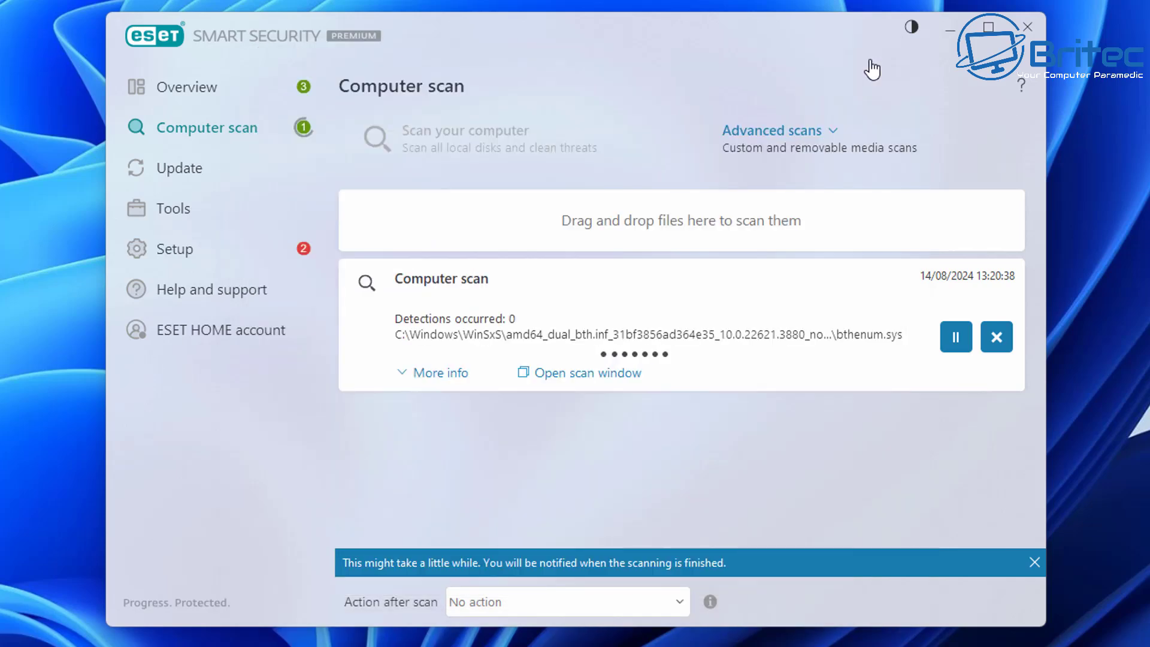